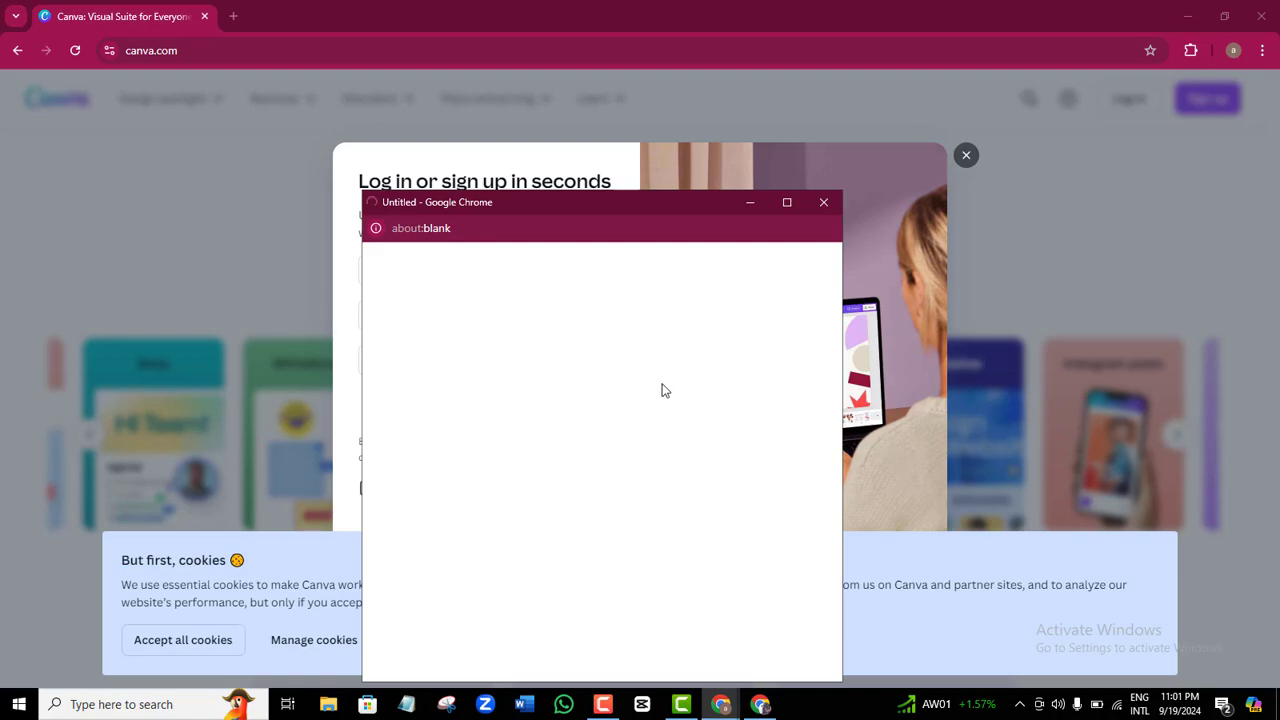
Search the signed-in Canva account for 'website' designs.
click(762, 706)
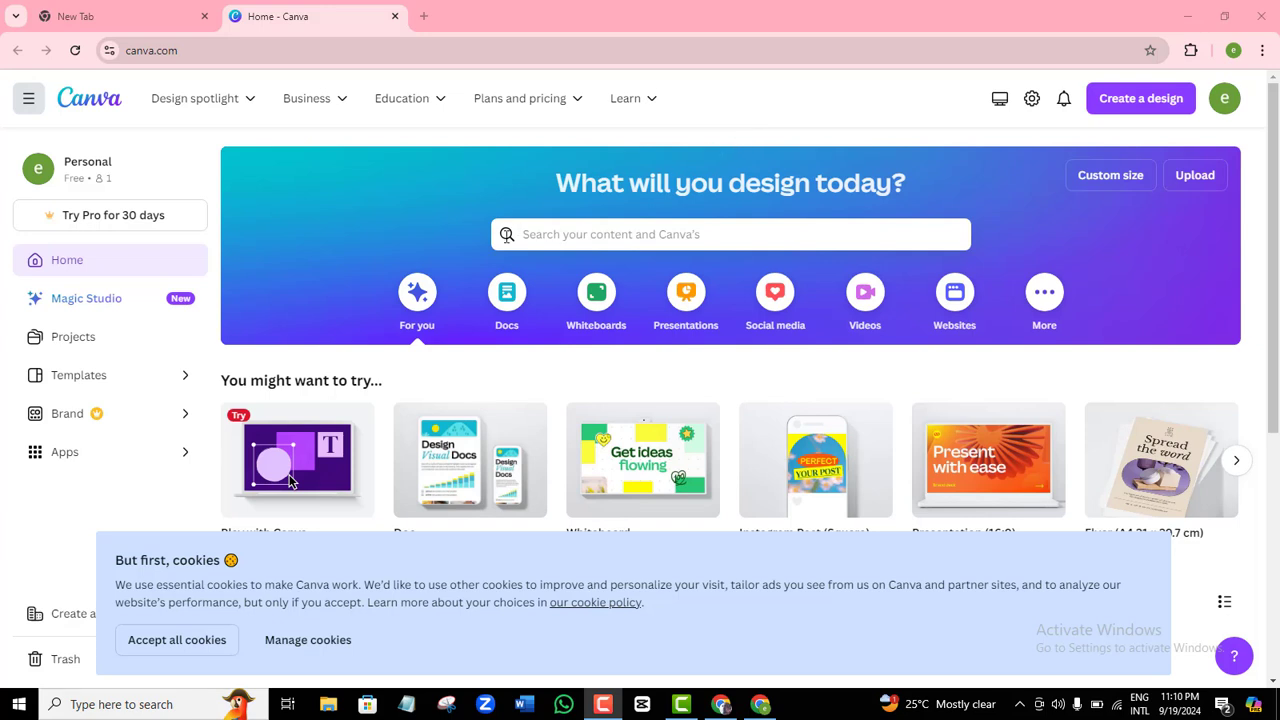
click(643, 236)
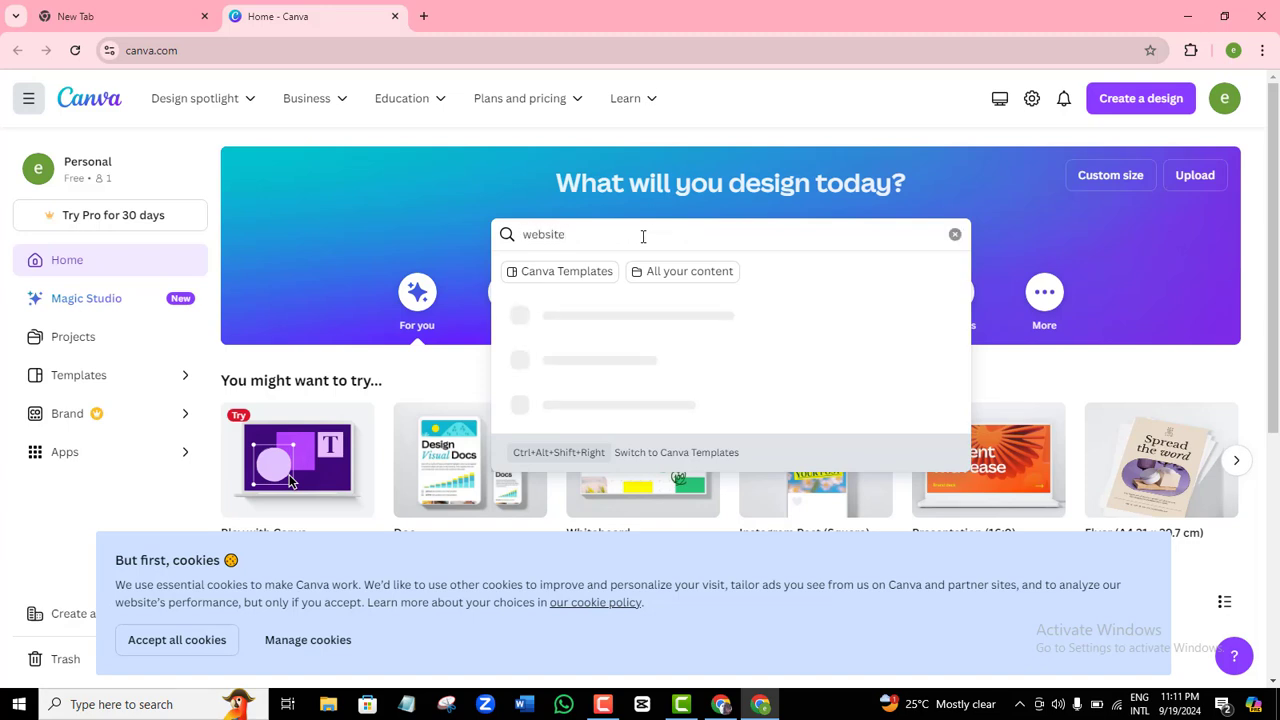
text(website)
key(Return)
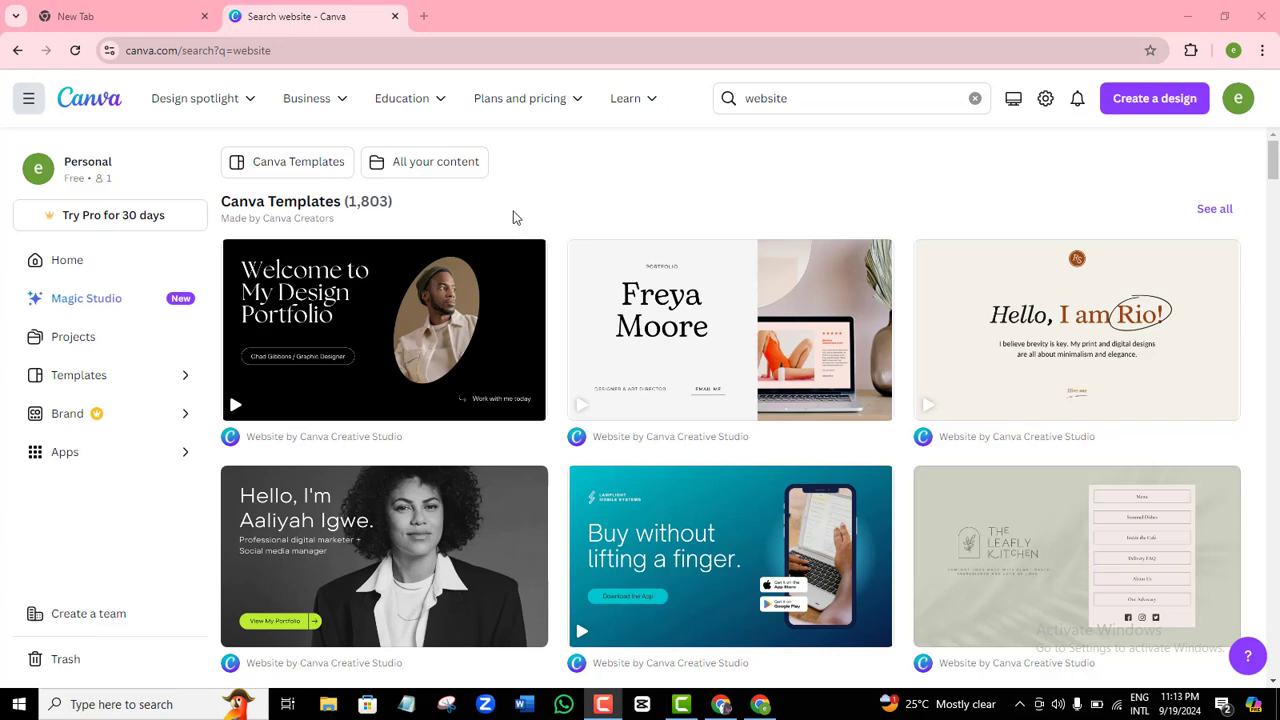
Filter Canva Templates to the Websites category and open the violet Company Website template.
click(283, 170)
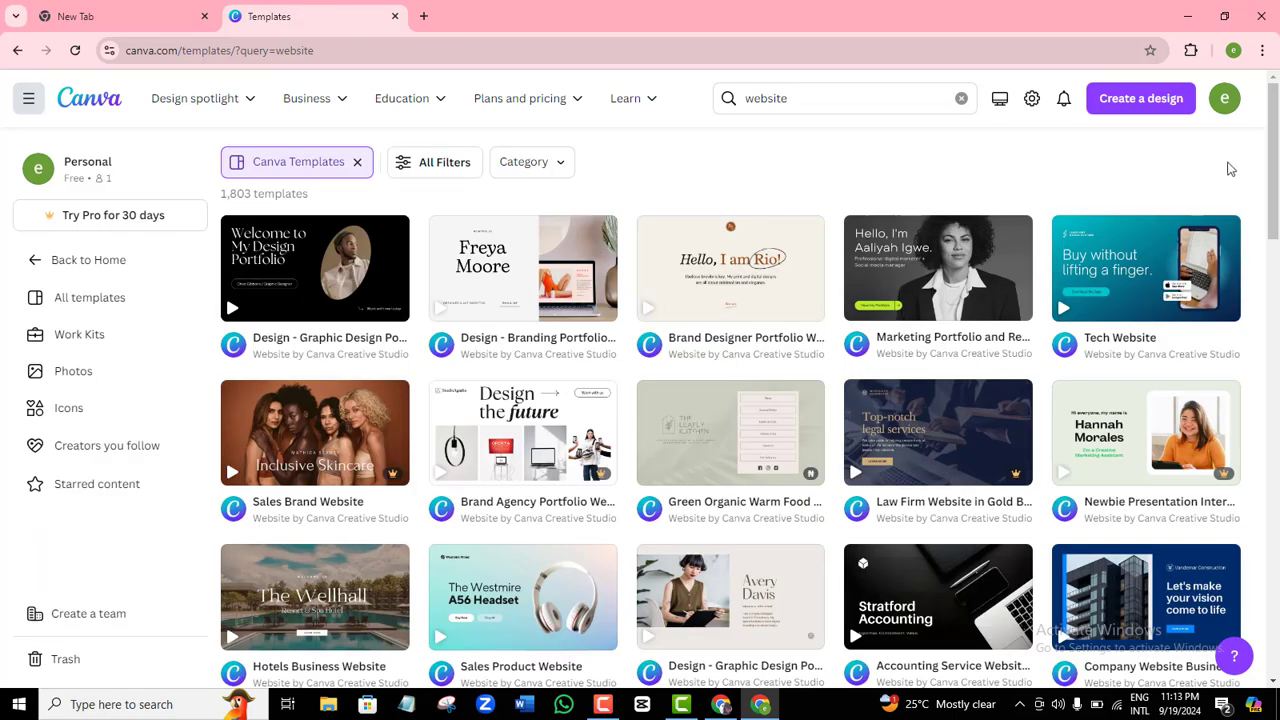
drag(1277, 137, 728, 169)
click(559, 169)
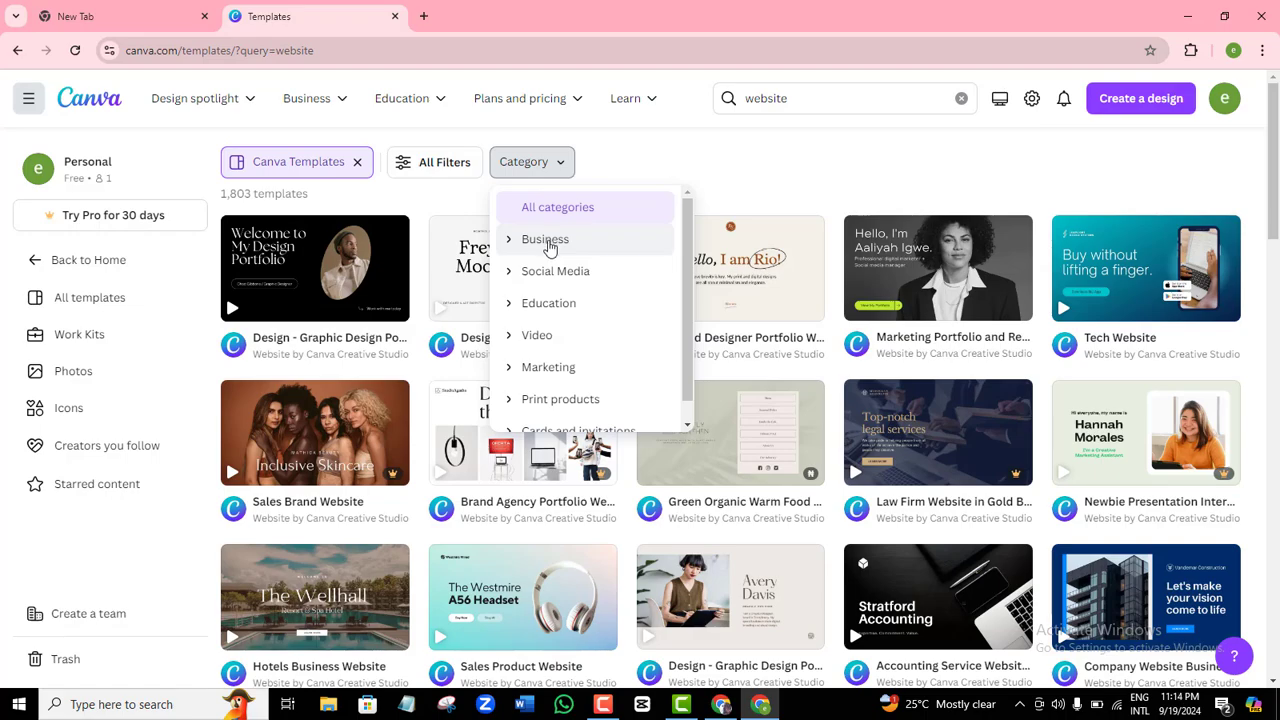
click(1111, 157)
mouse_move(1275, 163)
mouse_down()
mouse_move(1277, 311)
mouse_move(1272, 163)
mouse_up()
click(528, 168)
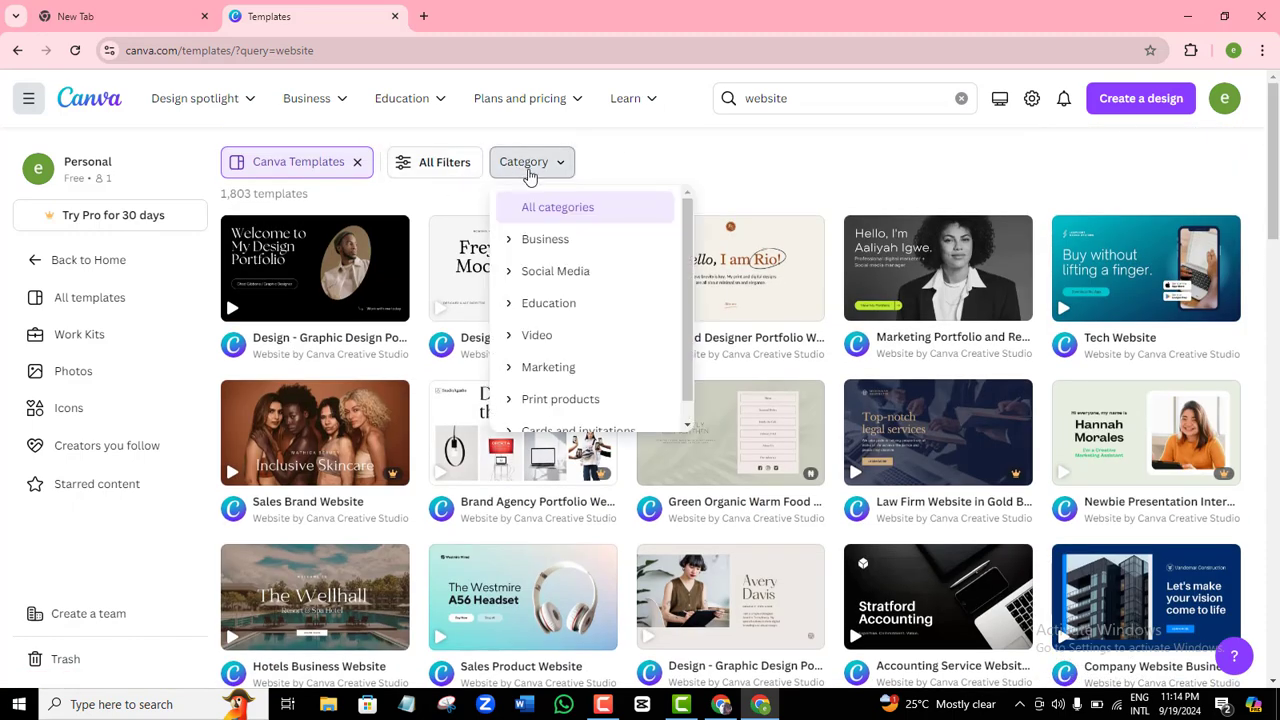
click(540, 245)
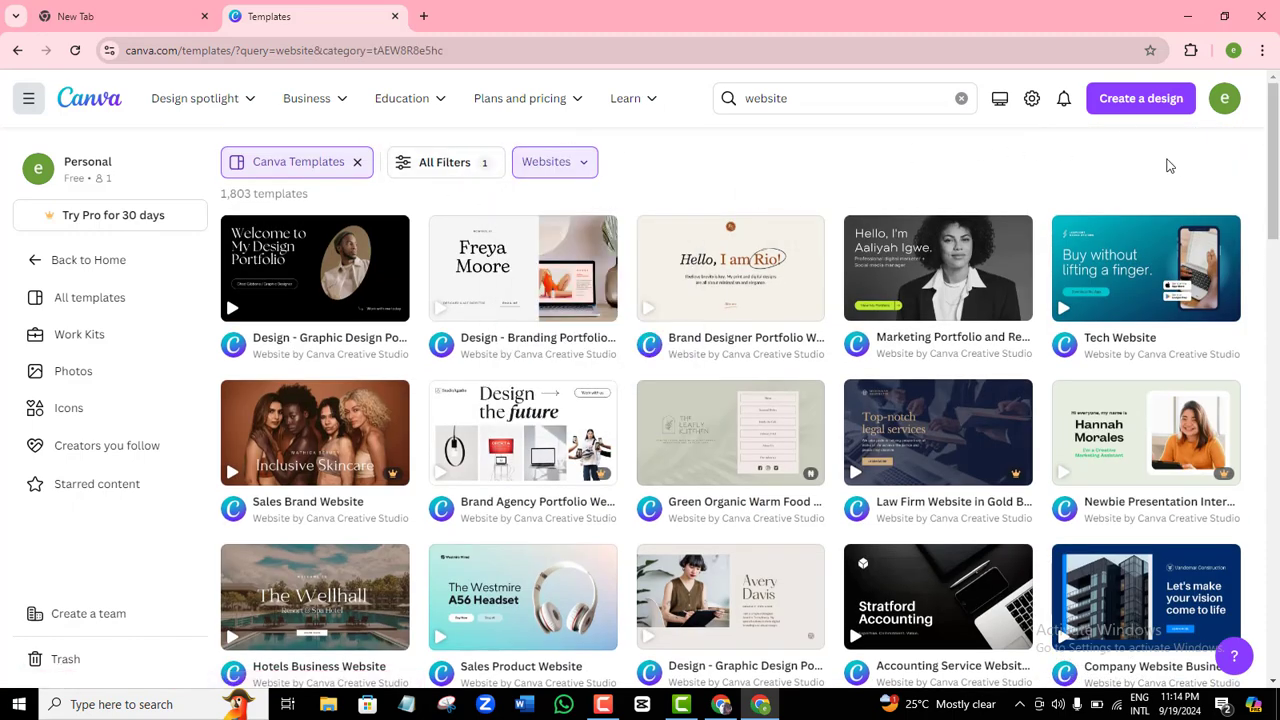
drag(1276, 157, 1274, 308)
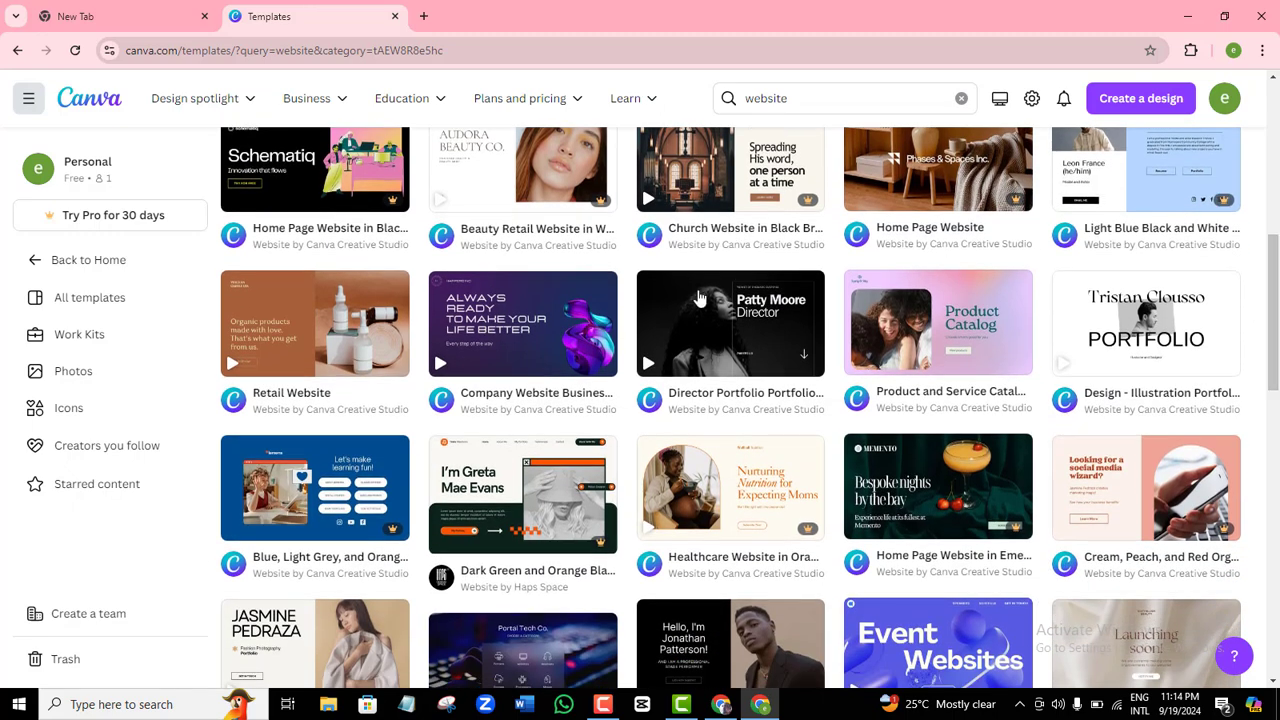
click(533, 349)
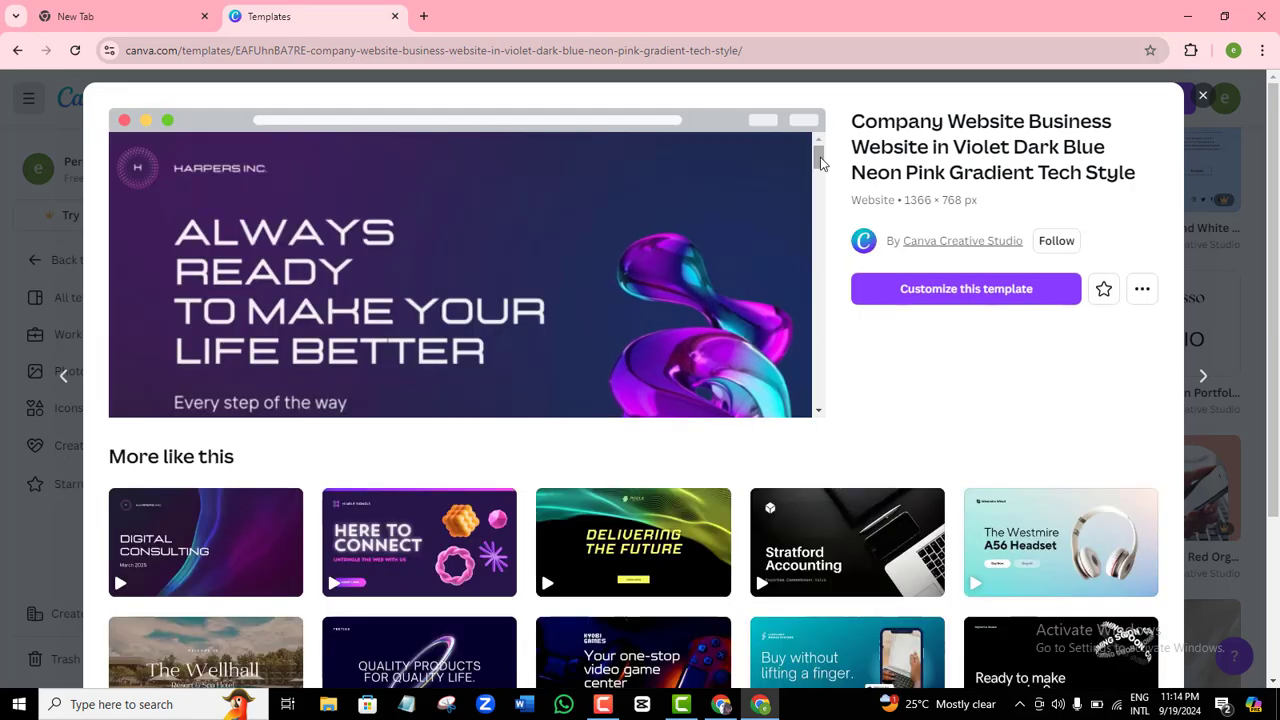
Customize the violet company website template into an editable 8-page design.
mouse_move(820, 157)
mouse_down()
mouse_move(820, 271)
mouse_move(818, 156)
mouse_up()
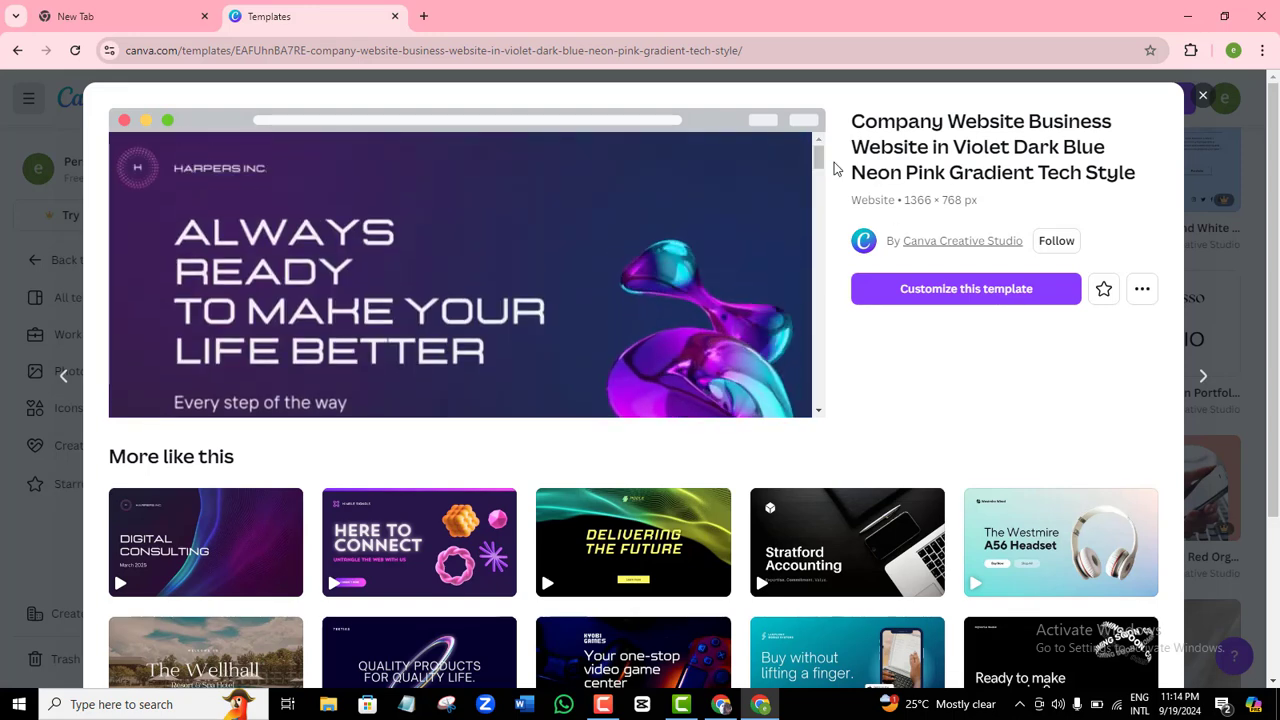
click(965, 298)
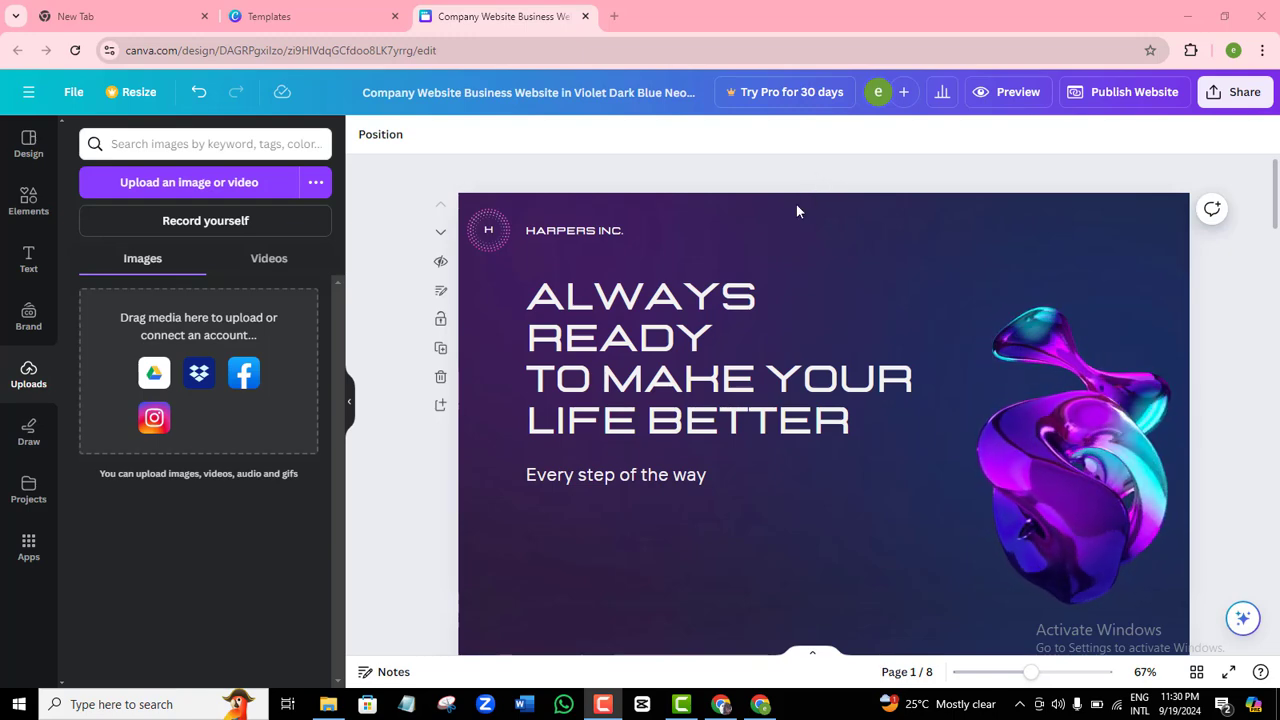
Rewrite the headline to 'BEST WEB DESIGN SERVICE IN LAGOS' and the subtitle to 'Try us today'.
double_click(652, 355)
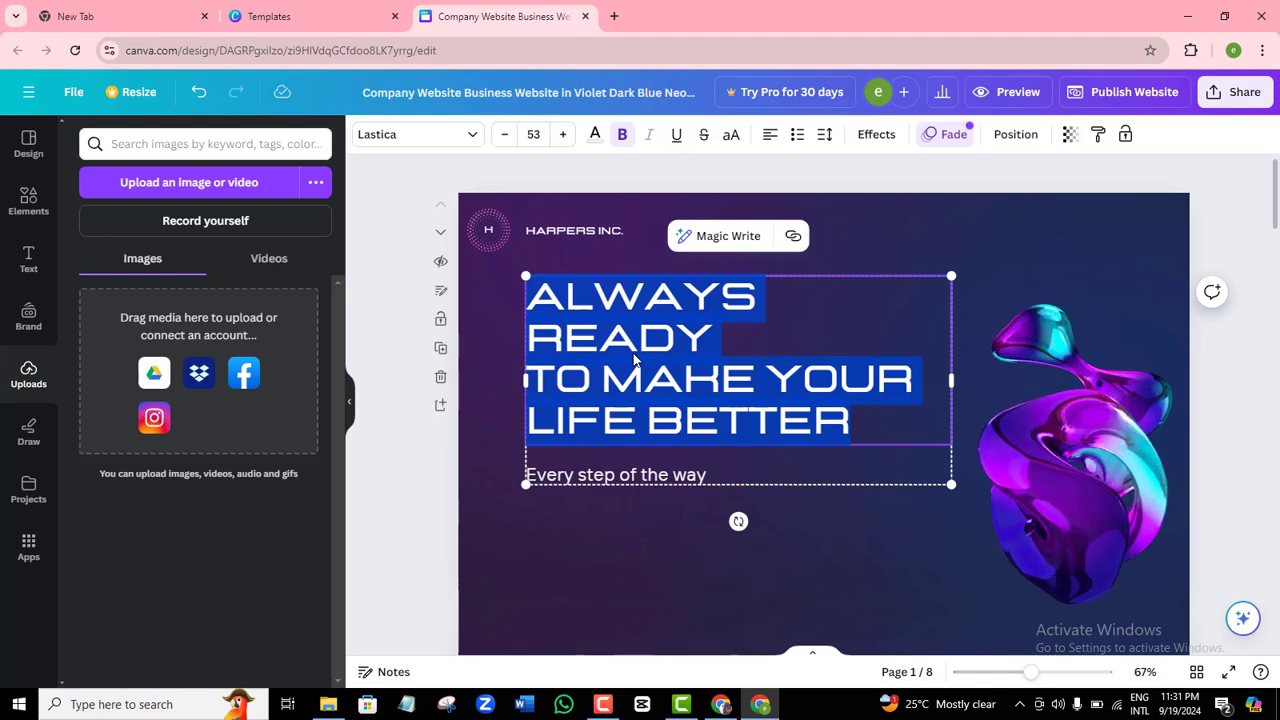
text(BEST)
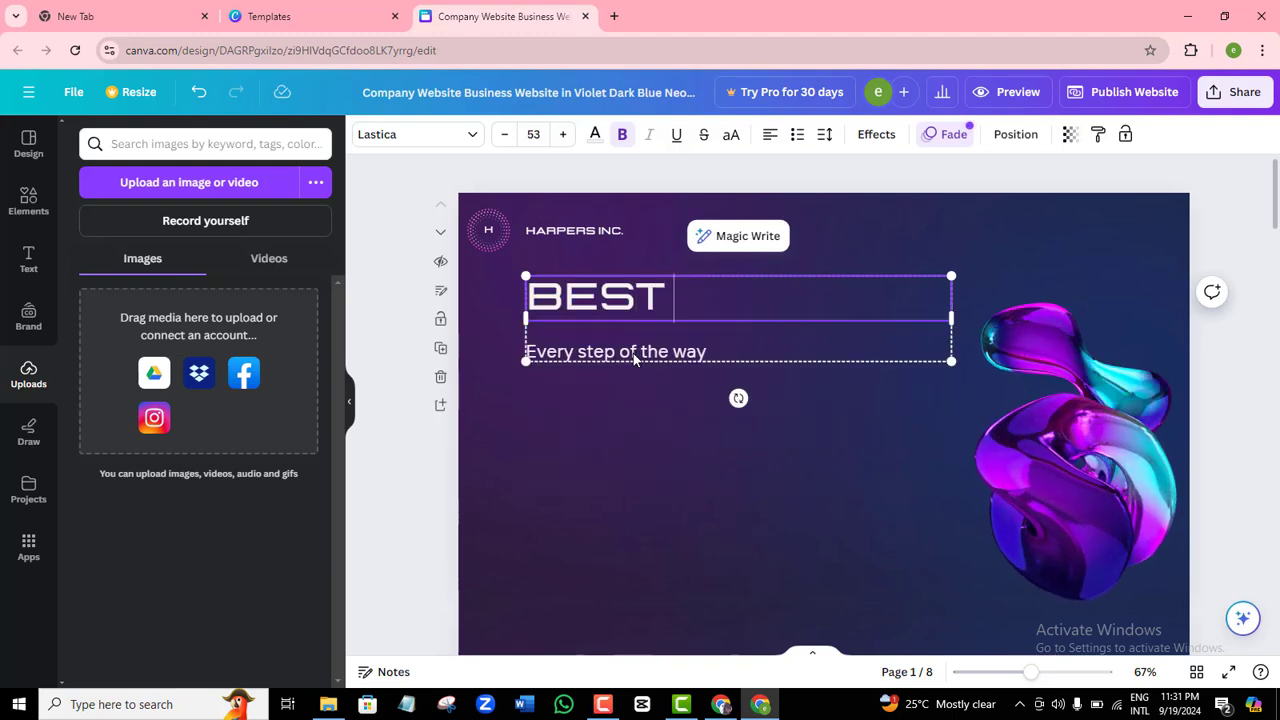
text( WEB DESIG)
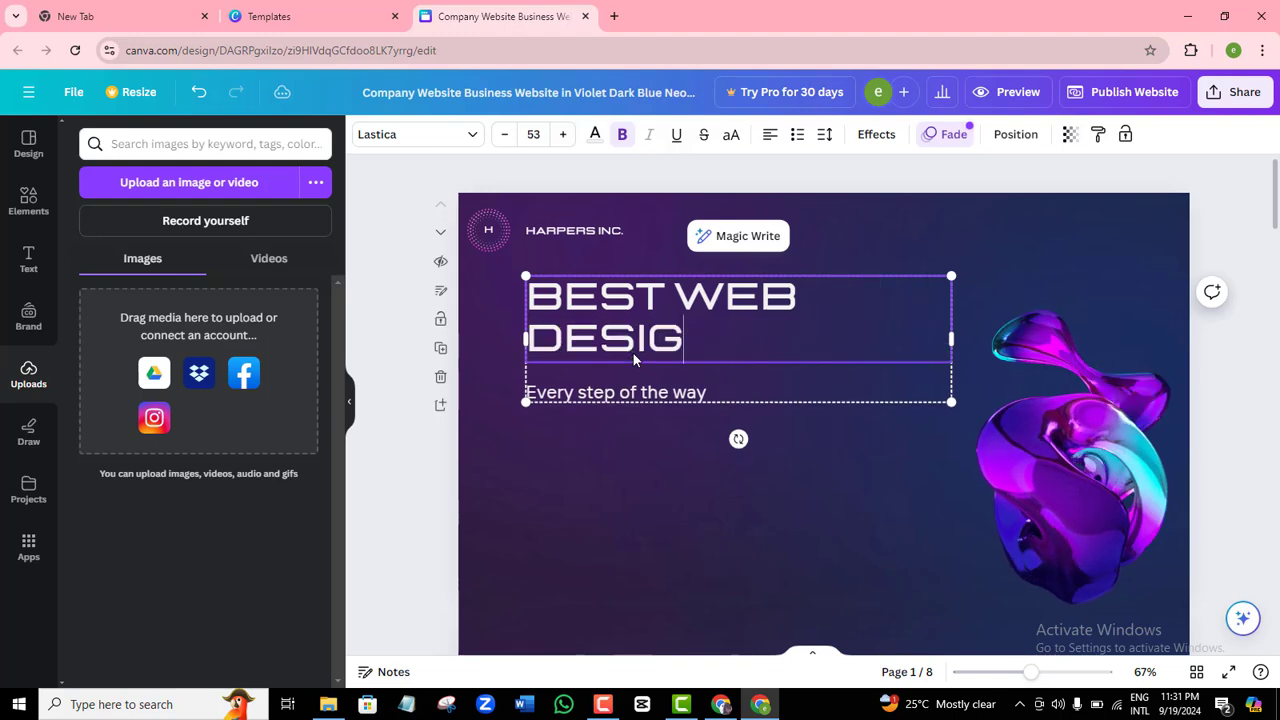
text(N SERV)
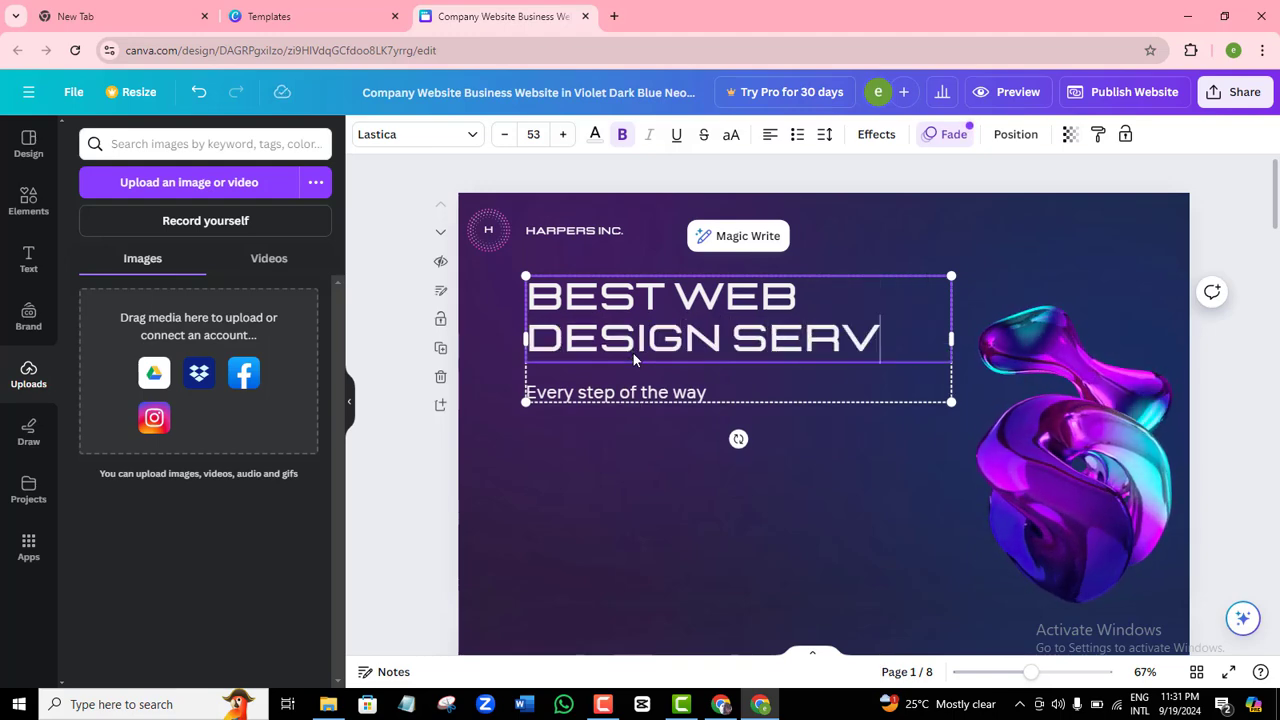
text(ICE )
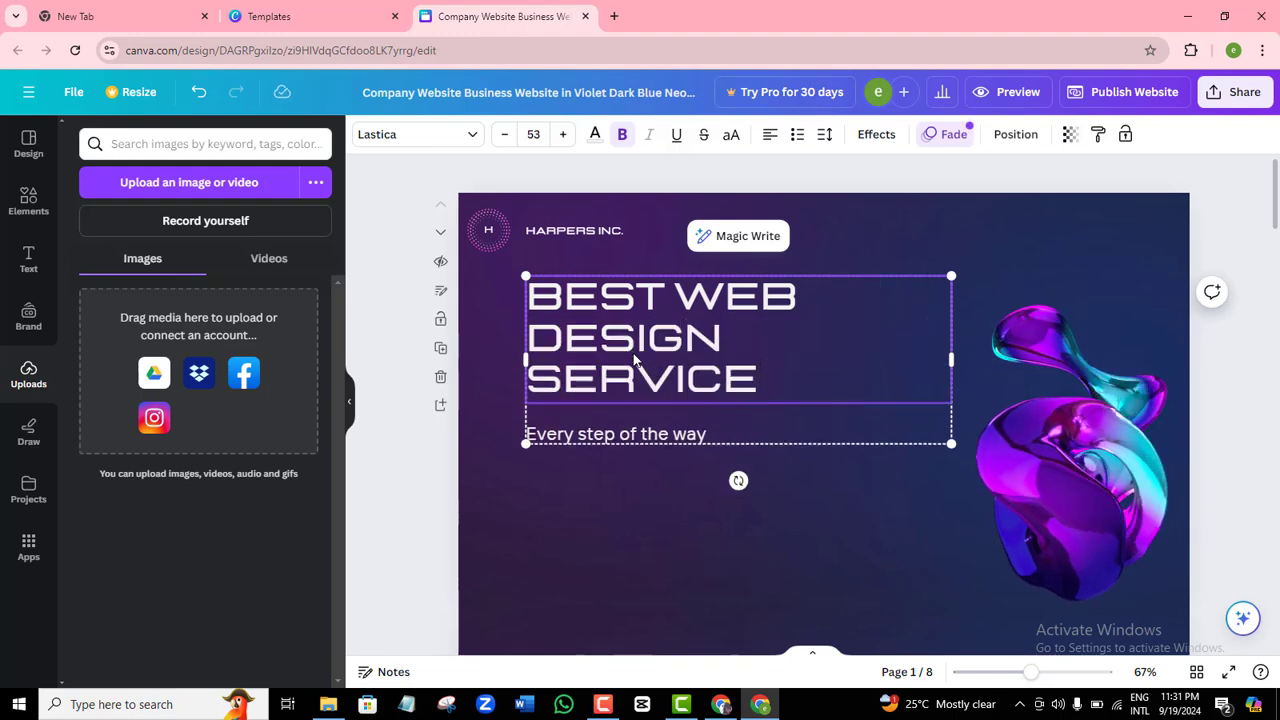
text(IN LAGOS)
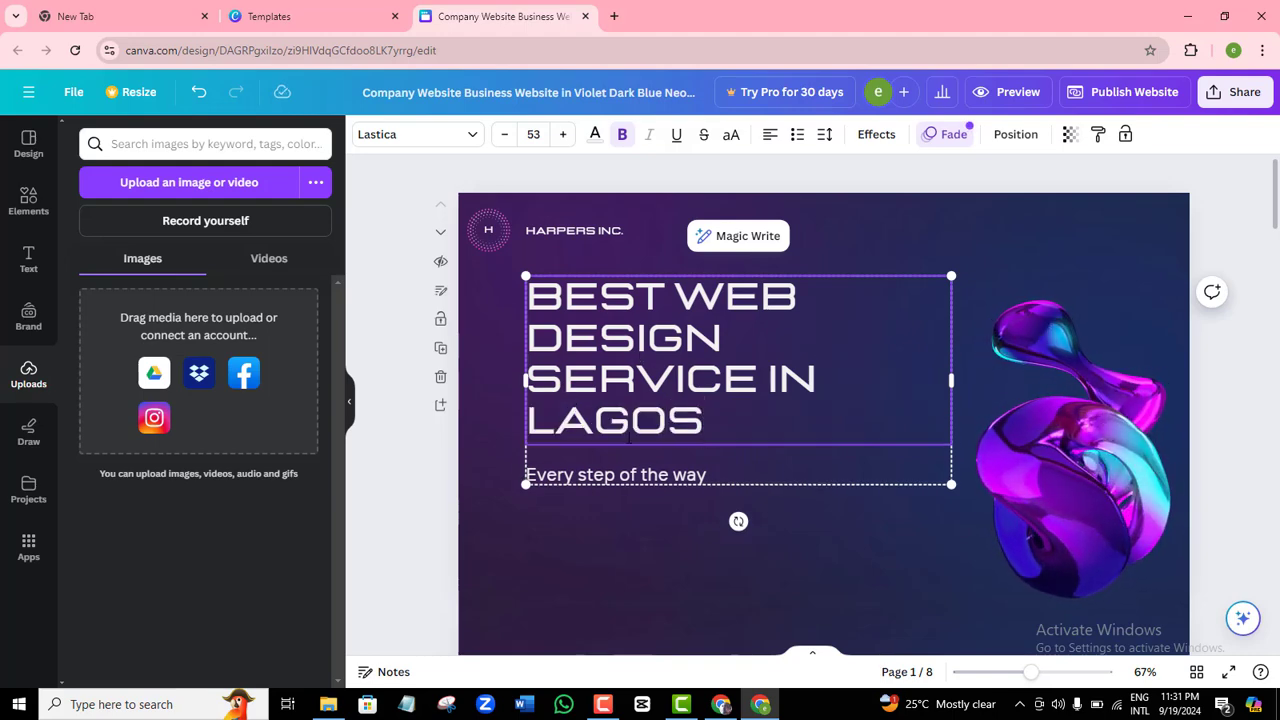
click(712, 479)
click(711, 478)
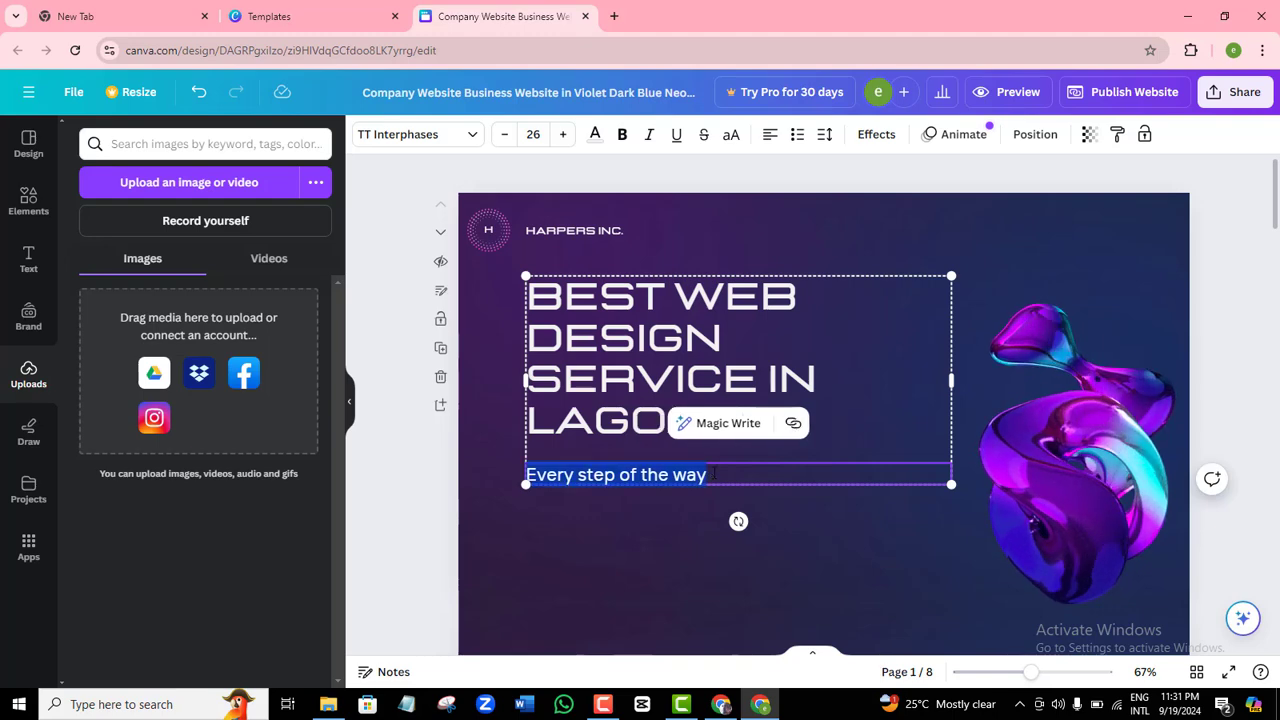
drag(711, 478, 499, 460)
key(BackSpace)
text(Try)
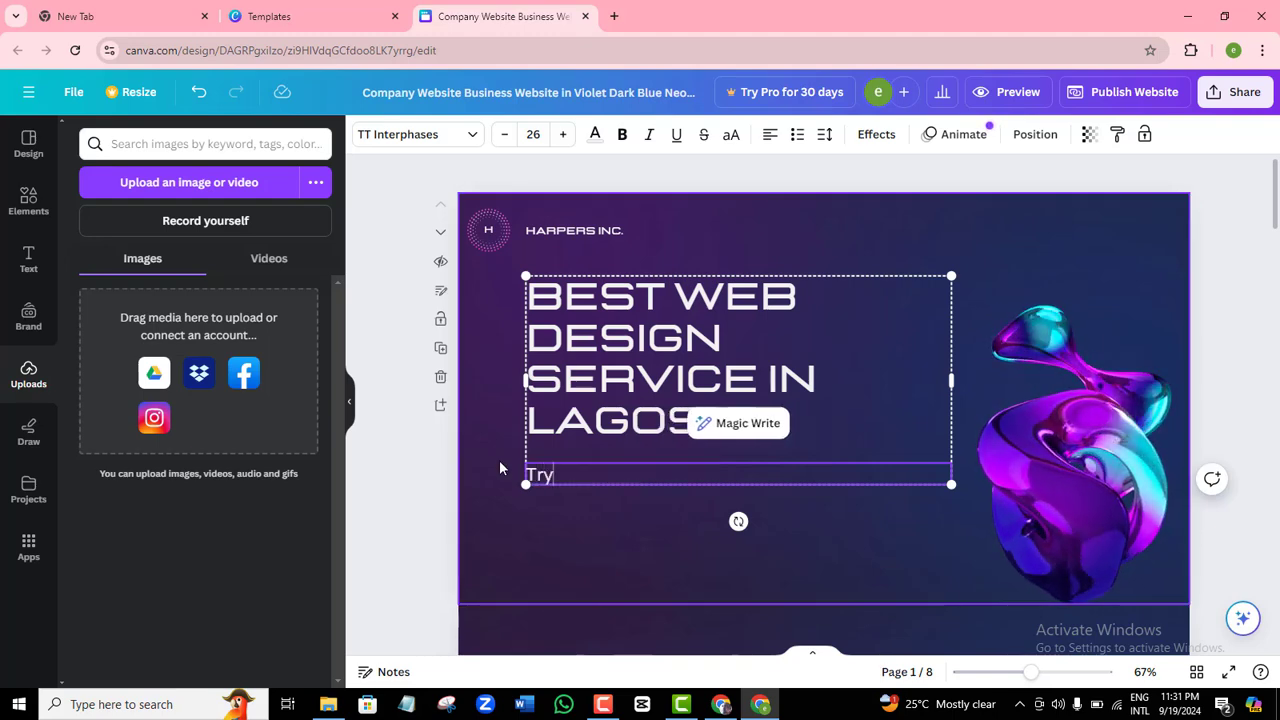
text( us today)
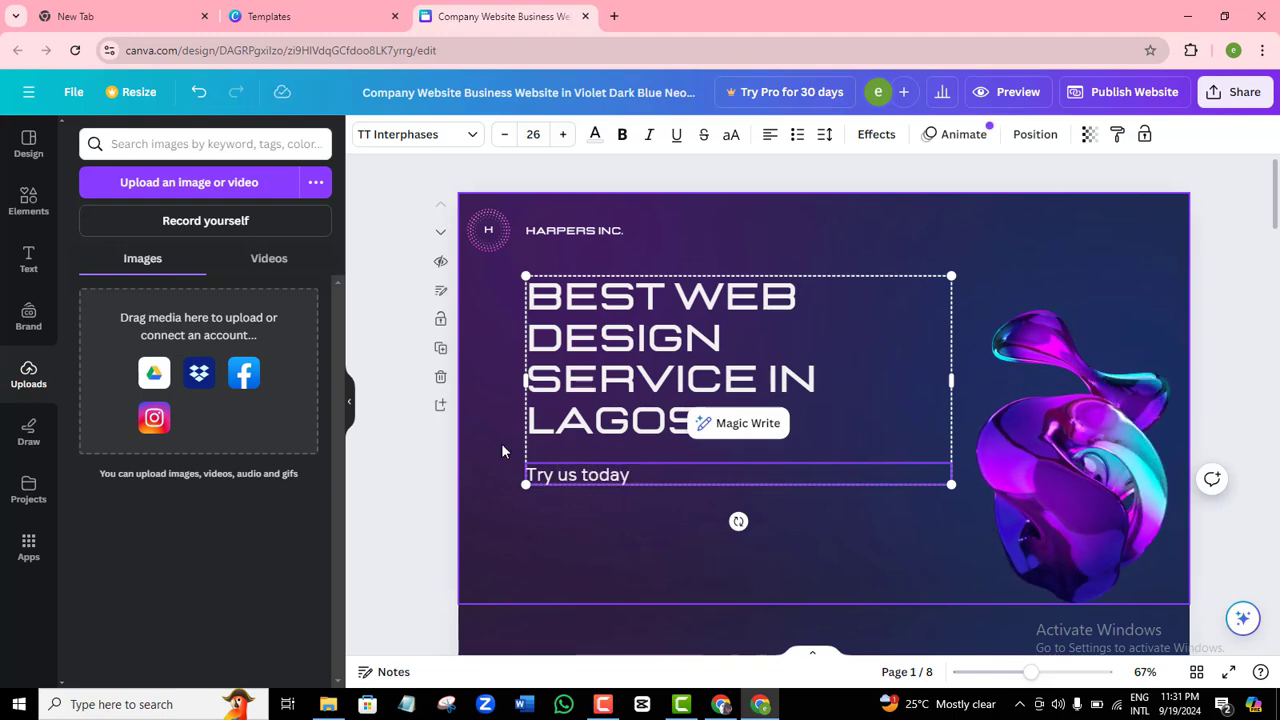
click(738, 520)
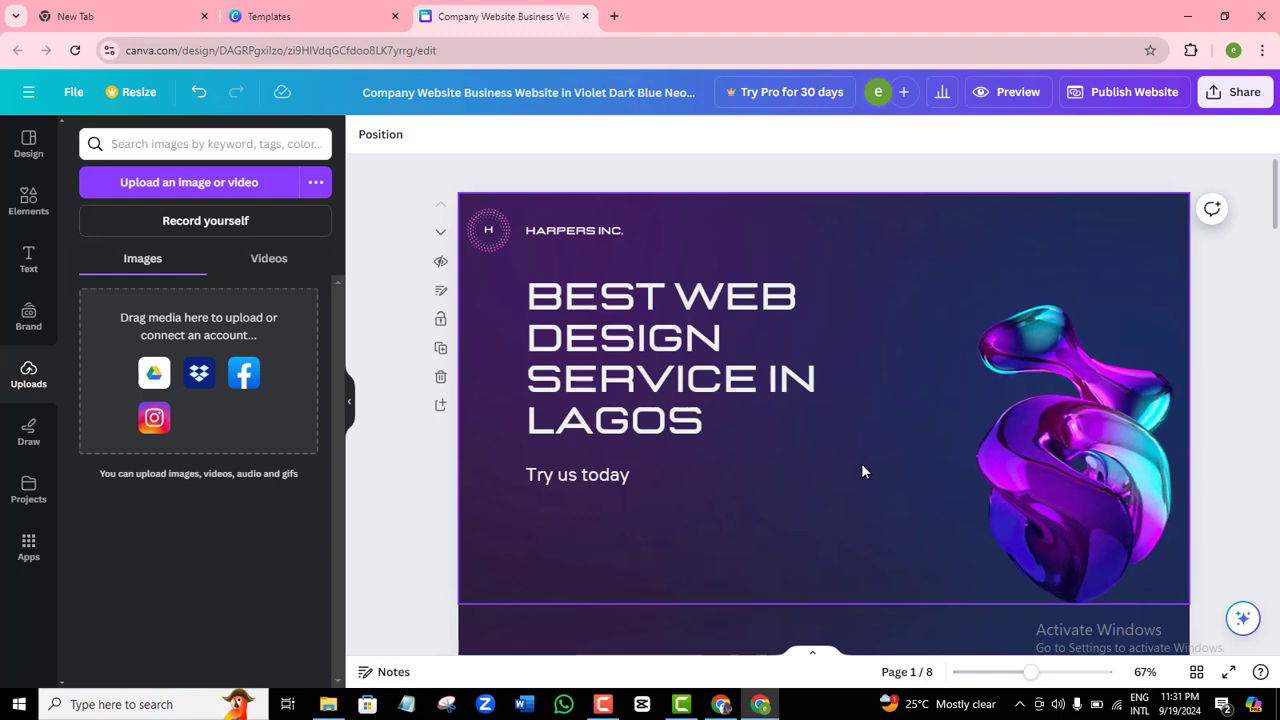
Resize the headline and tagline group and nudge it into alignment on page 1.
click(693, 362)
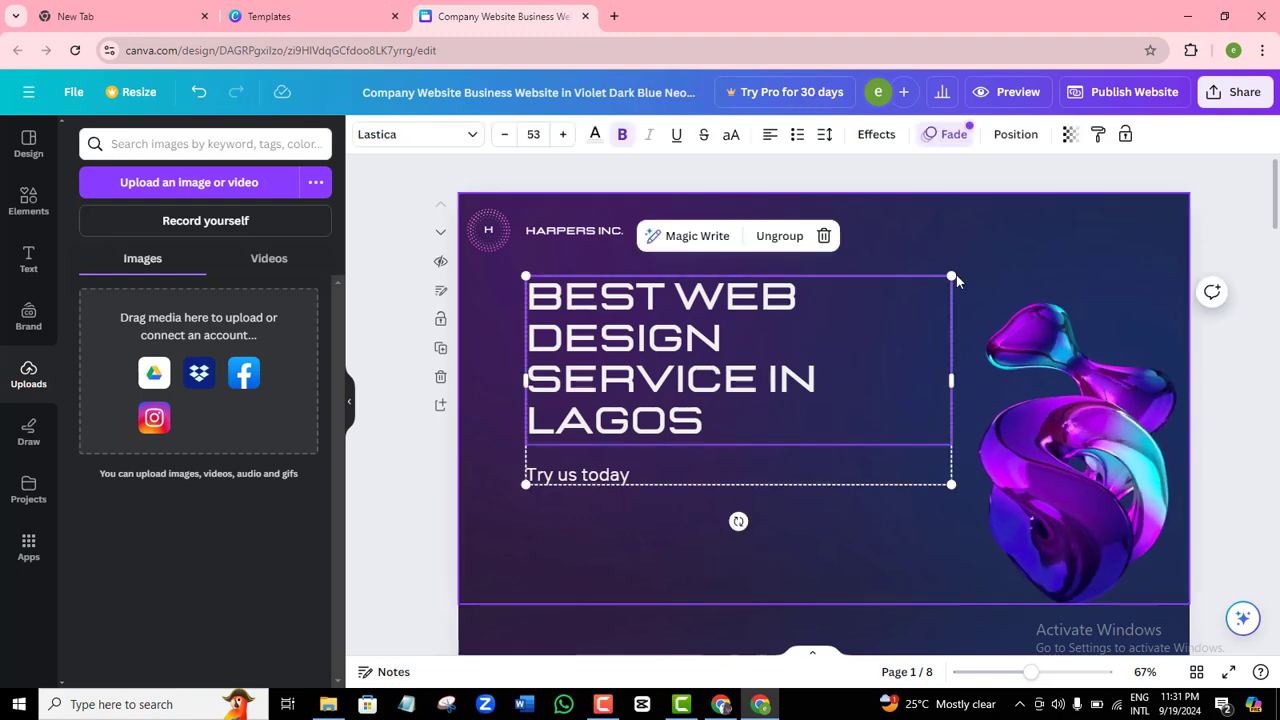
drag(950, 275, 983, 245)
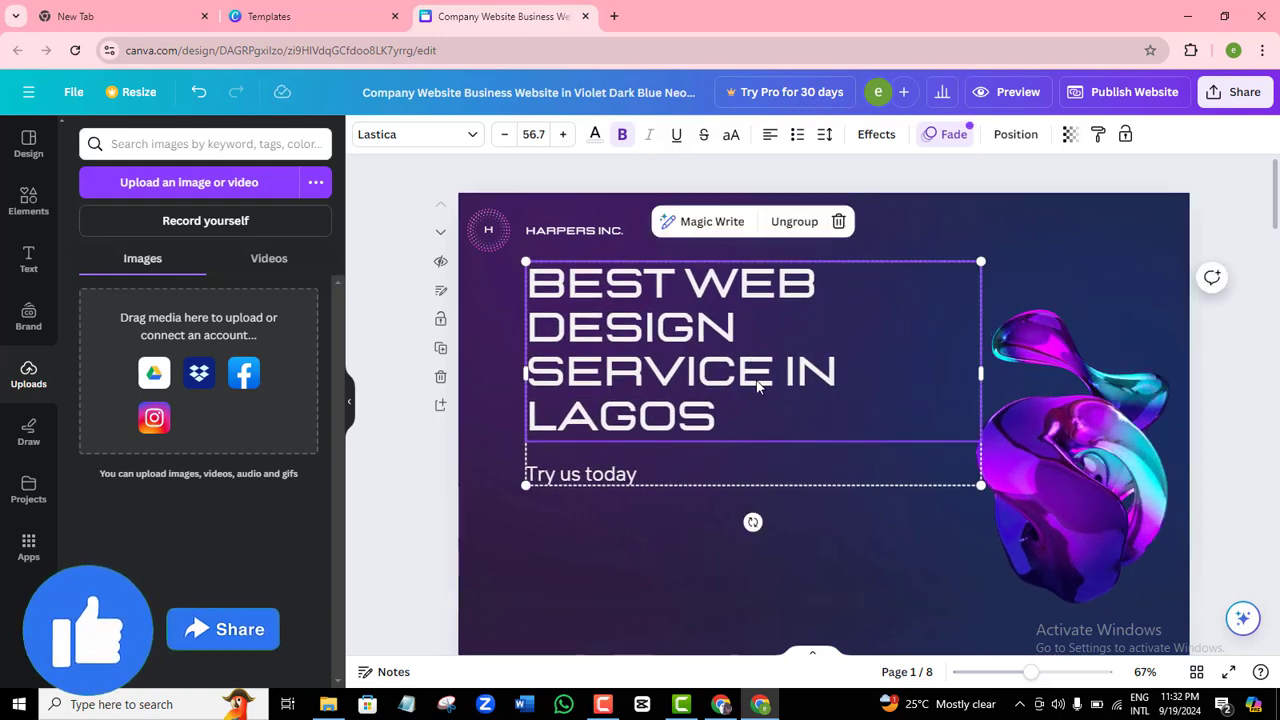
mouse_move(715, 375)
mouse_down()
mouse_move(686, 385)
mouse_move(712, 398)
mouse_up()
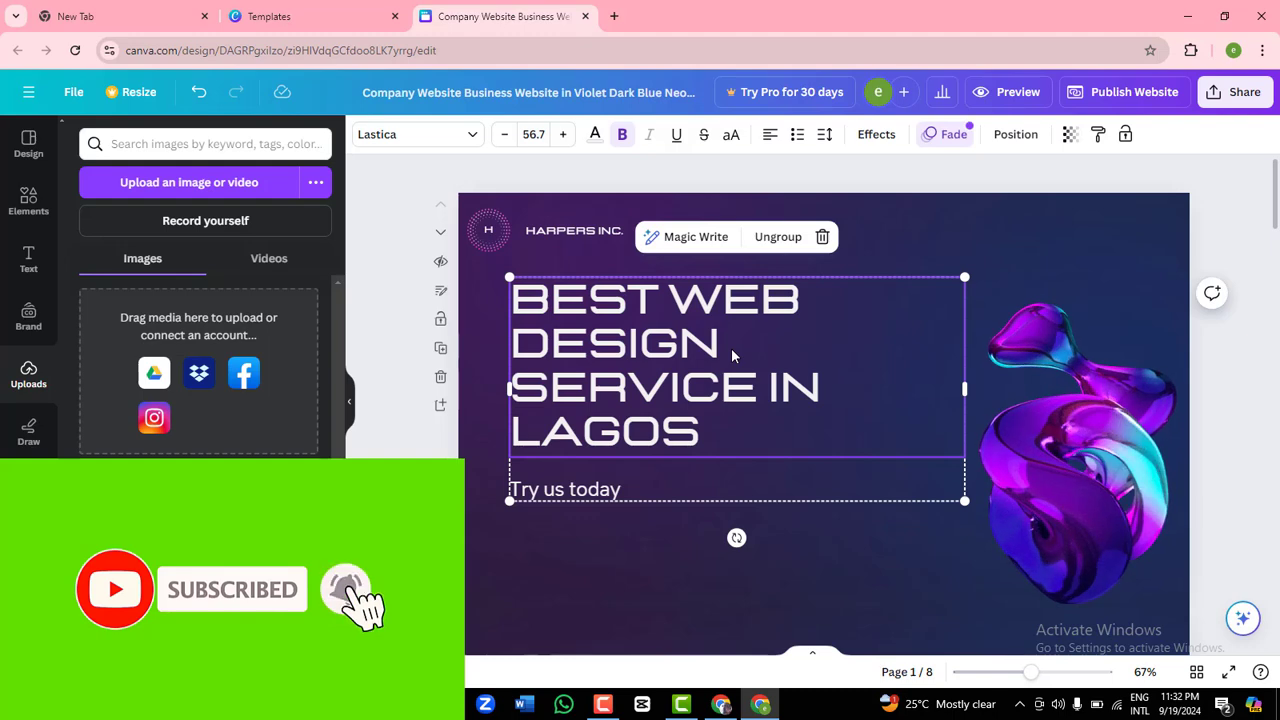
mouse_move(732, 350)
mouse_down()
mouse_move(737, 362)
mouse_move(702, 368)
mouse_move(718, 365)
mouse_move(700, 343)
mouse_move(721, 371)
mouse_up()
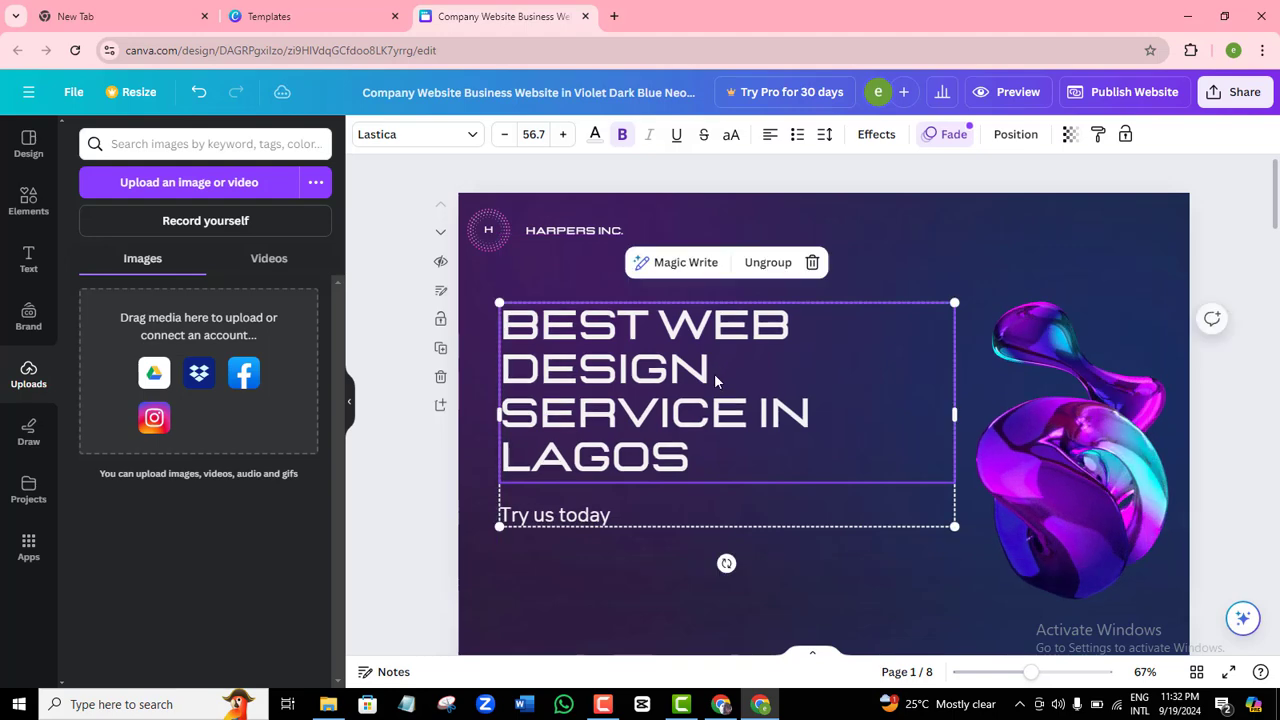
click(463, 428)
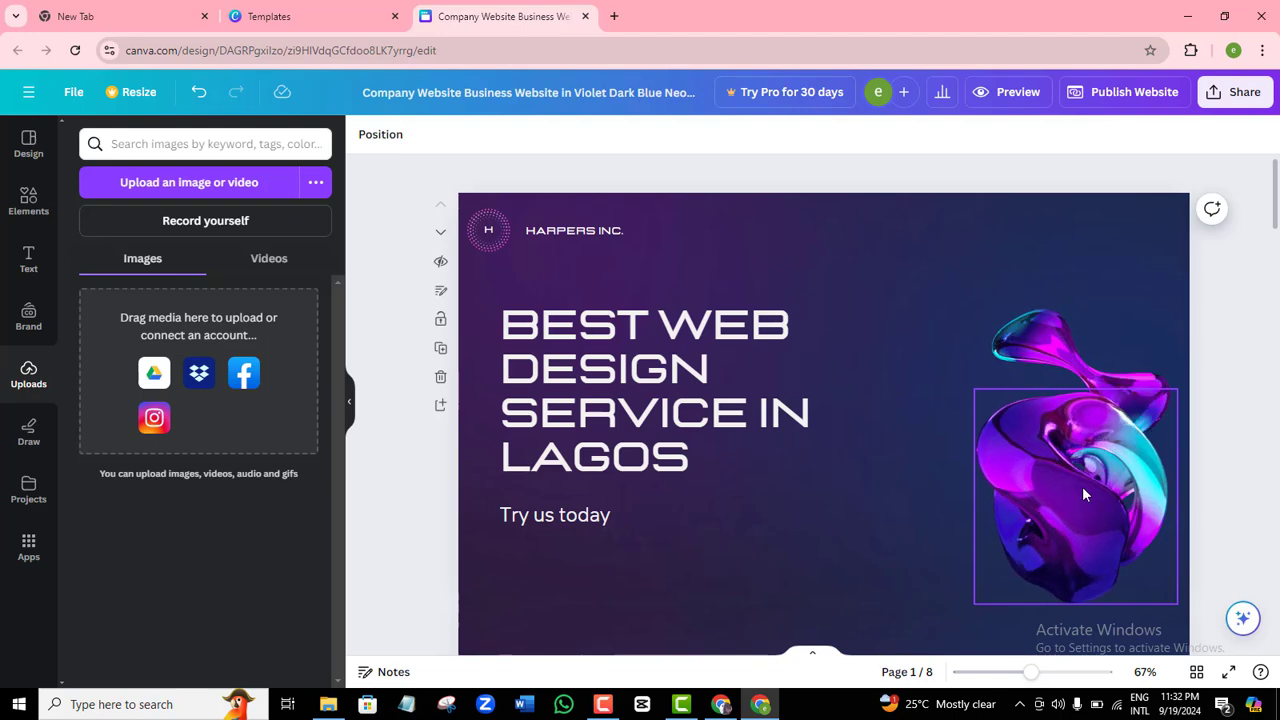
Delete the front 3-D shape and the rotated 3-D blob behind it.
click(1058, 476)
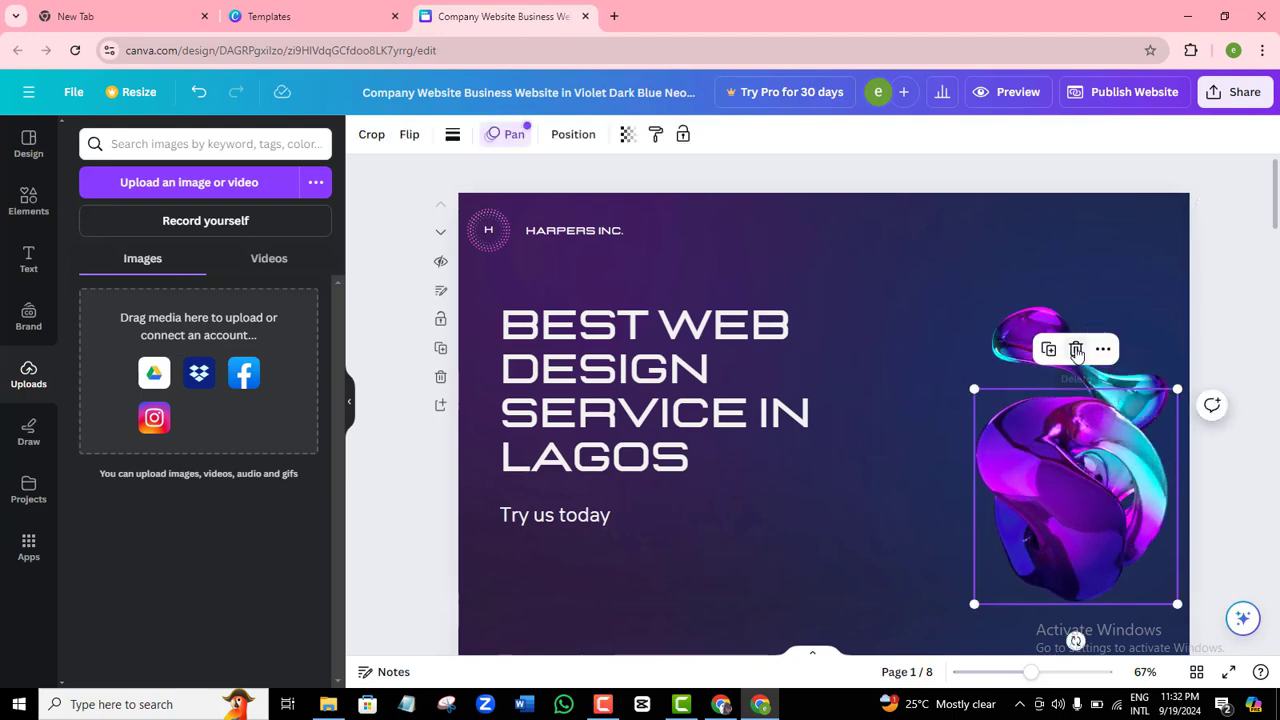
click(1077, 350)
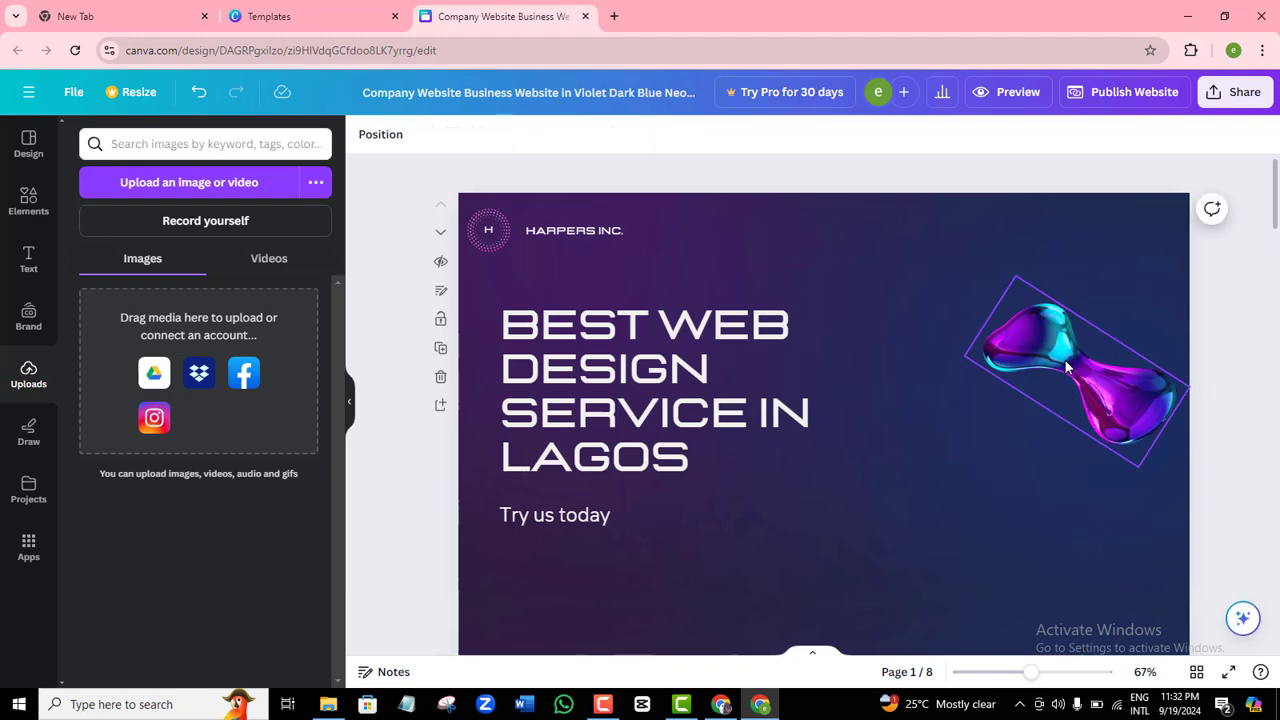
click(1062, 365)
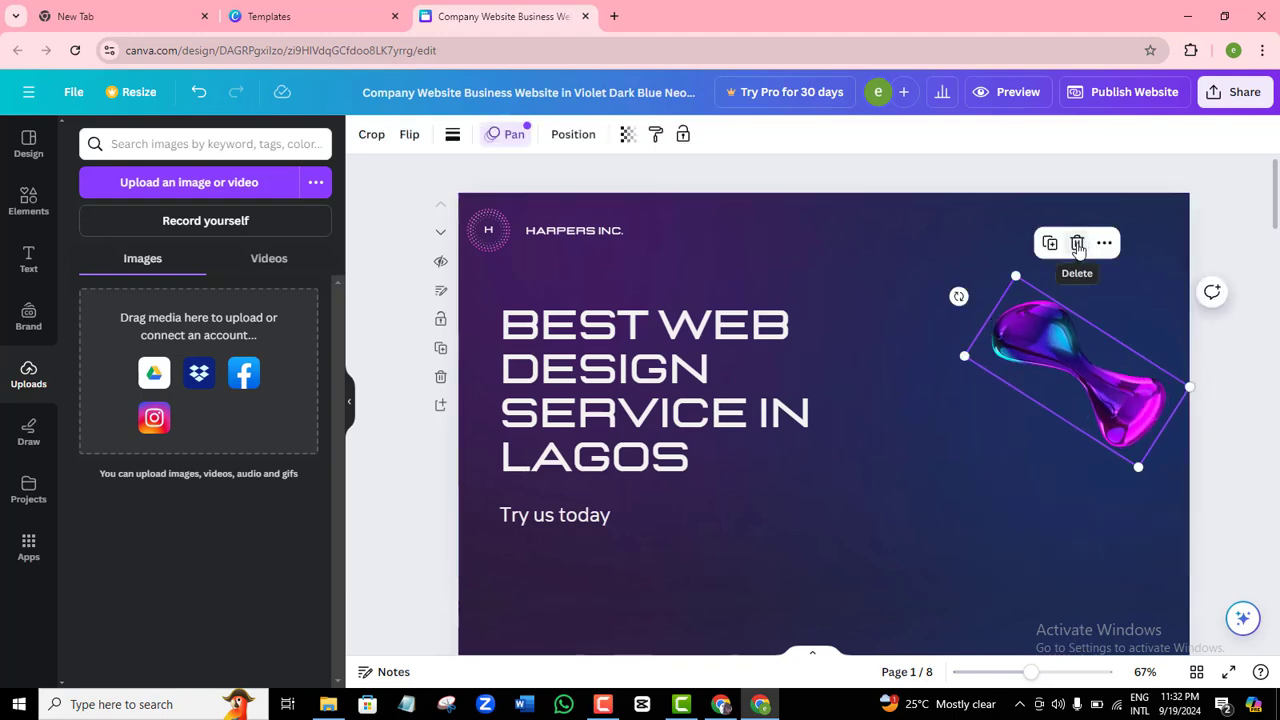
click(1077, 245)
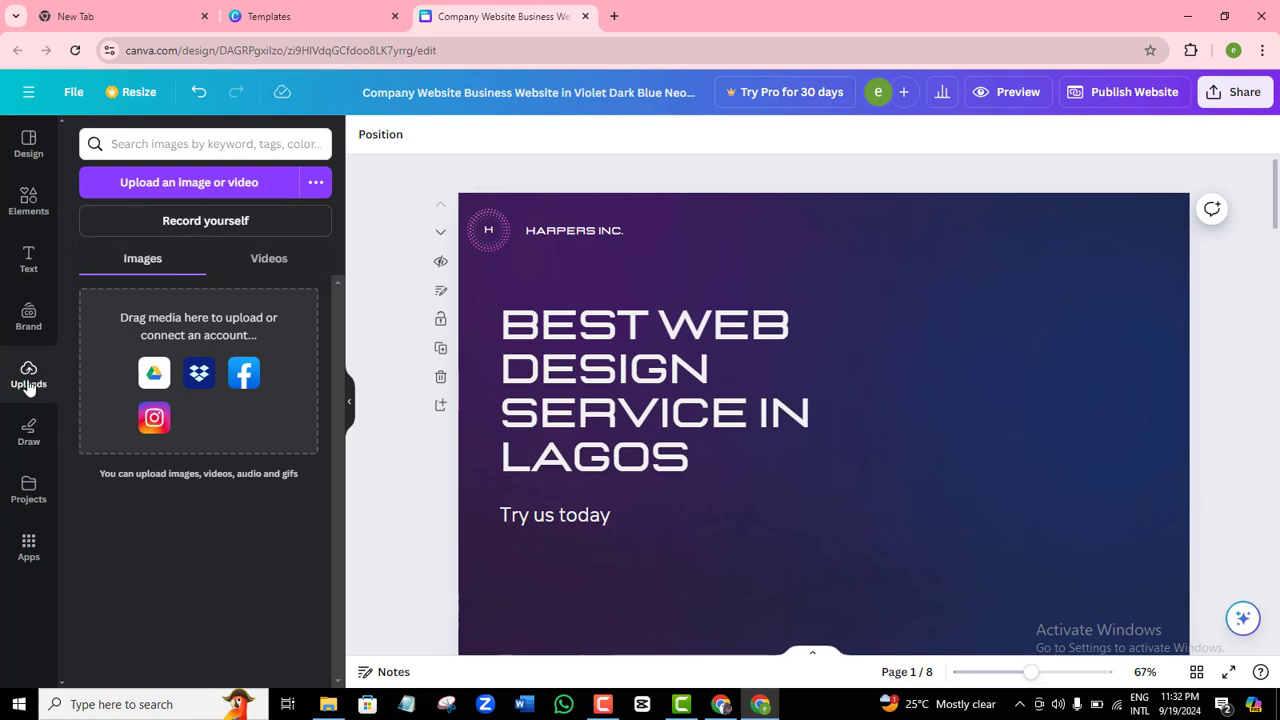
Upload the 1-removebg-preview devices image and add it to page 1.
click(194, 187)
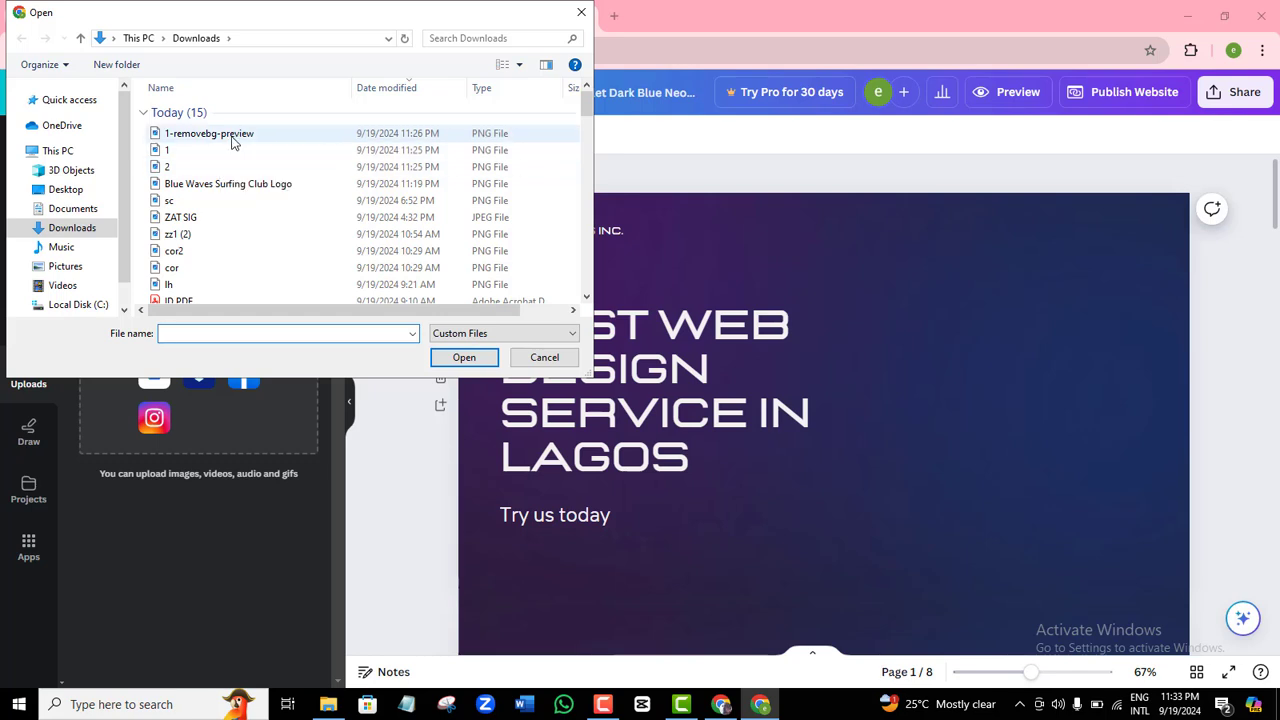
double_click(232, 134)
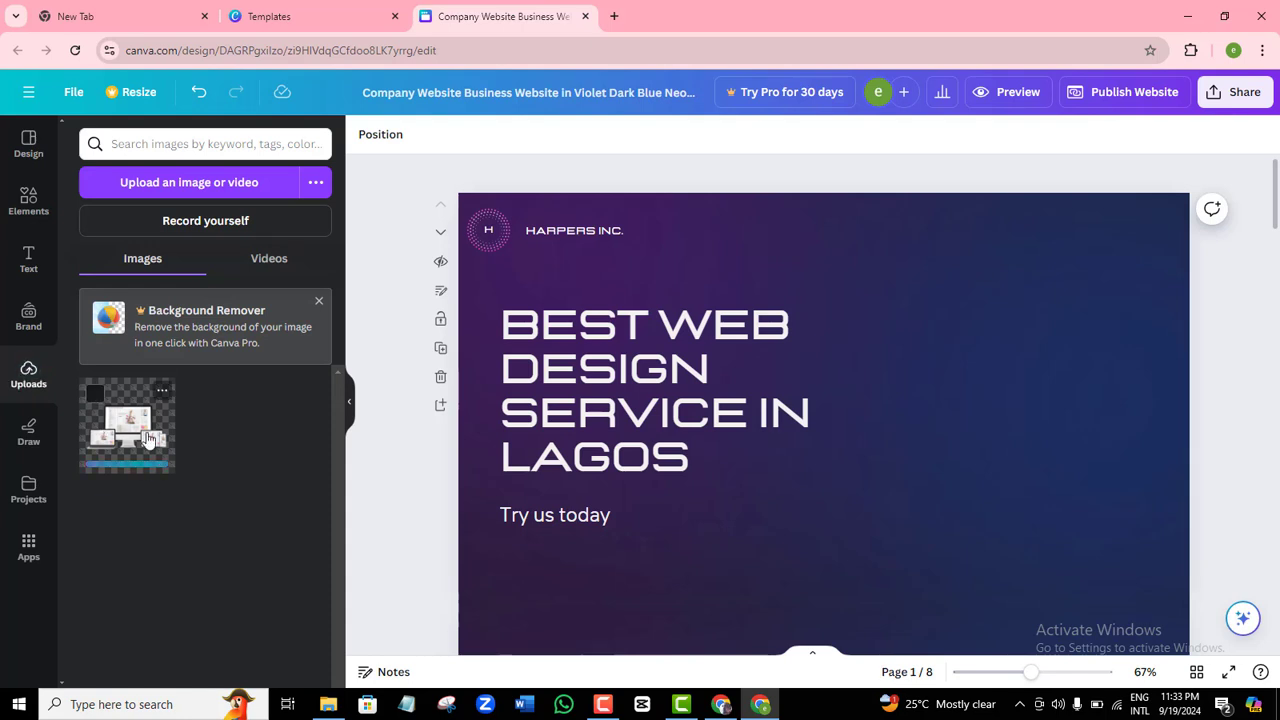
click(130, 420)
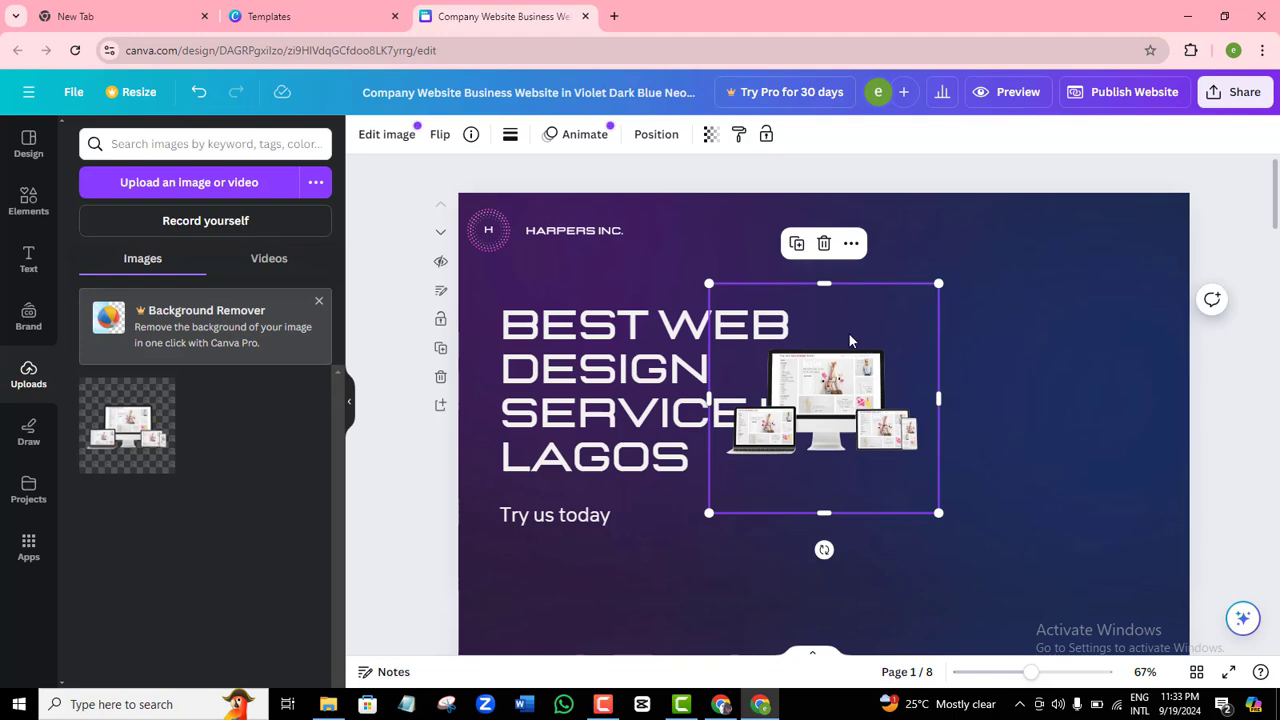
Enlarge and position the devices mockup on the right side beside the headline.
drag(847, 341, 971, 329)
drag(1066, 283, 1166, 190)
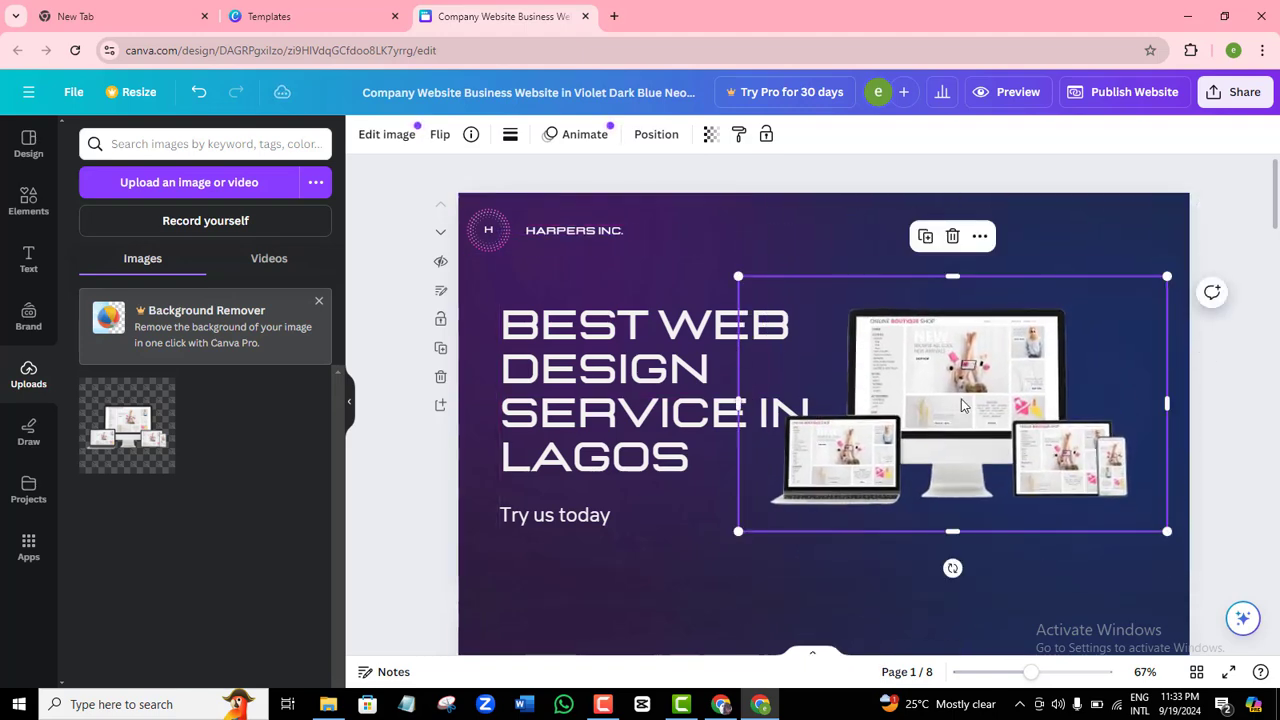
drag(964, 286, 1004, 281)
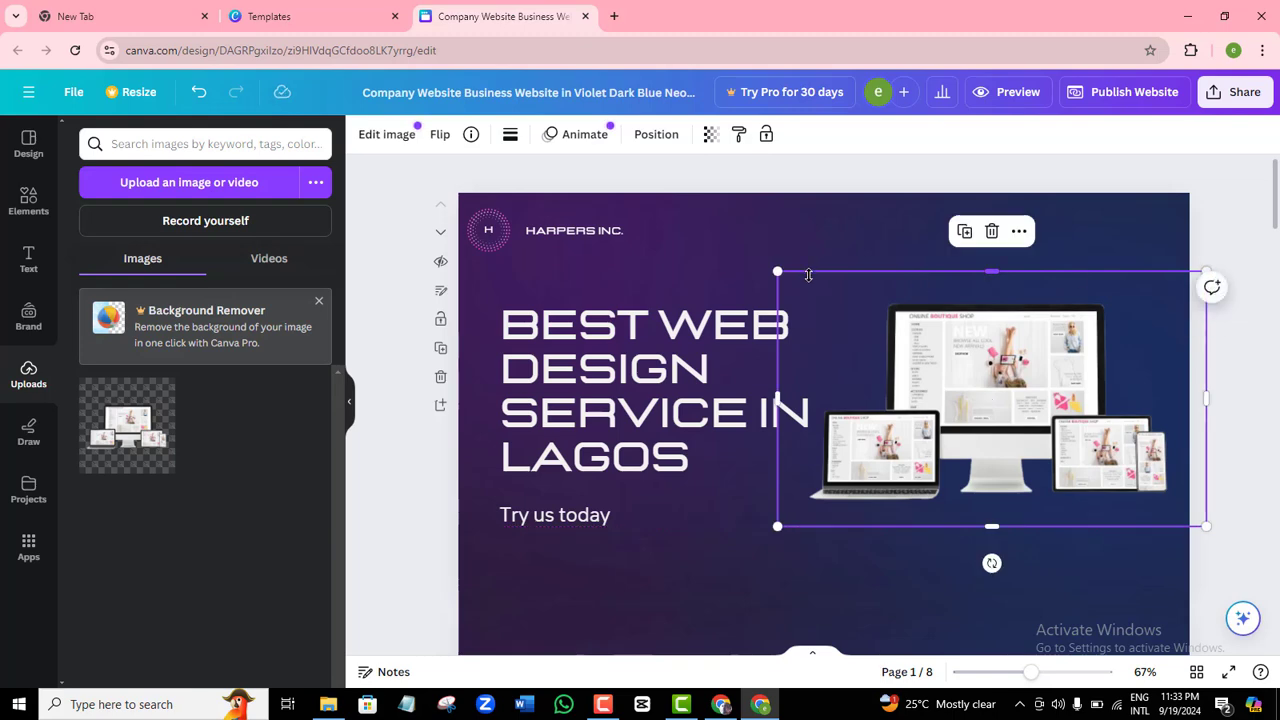
drag(780, 271, 807, 288)
drag(1027, 405, 1018, 379)
click(1219, 206)
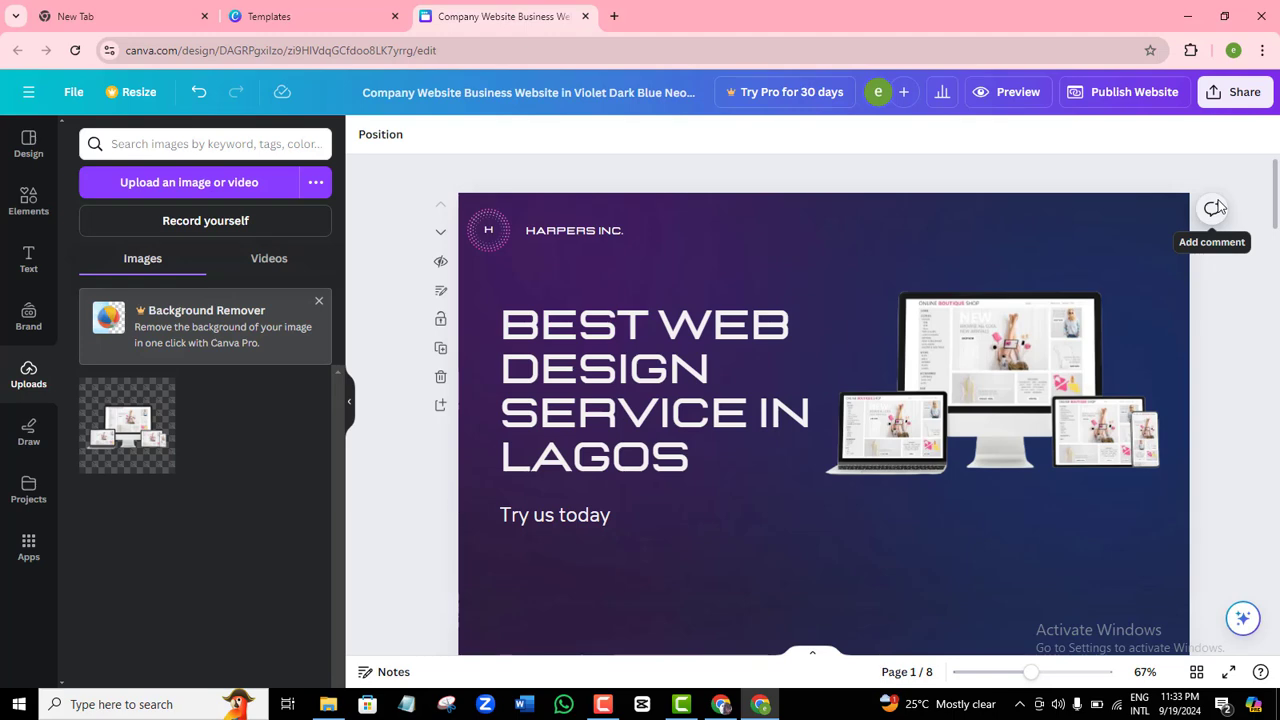
drag(1130, 334, 1130, 352)
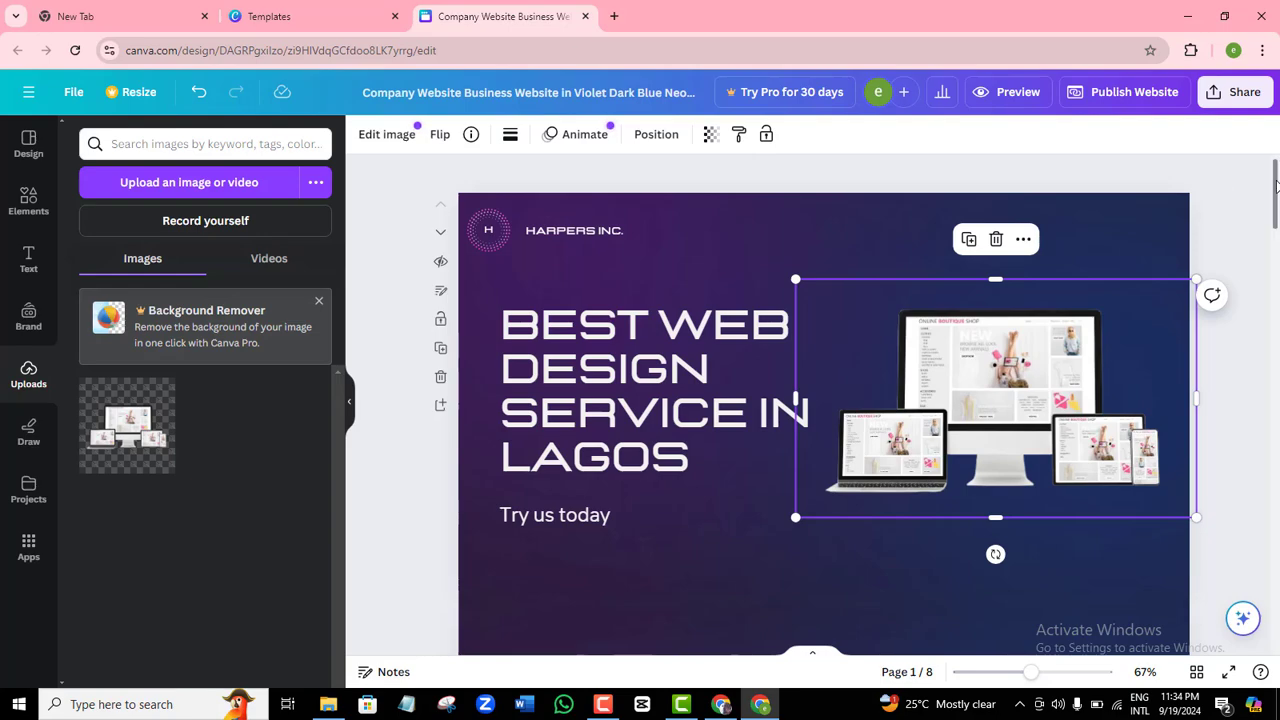
drag(1276, 183, 1272, 559)
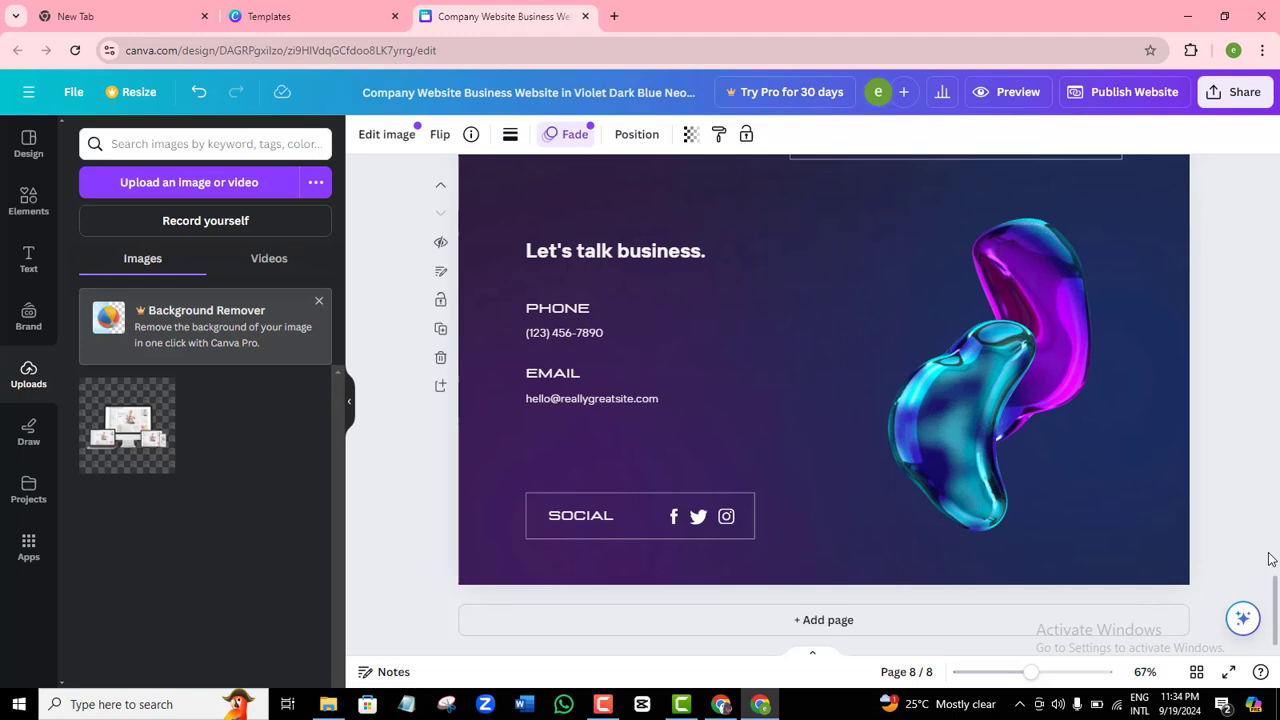
Add page 9, upload the Contact Us image and move it to the page's left side.
click(824, 621)
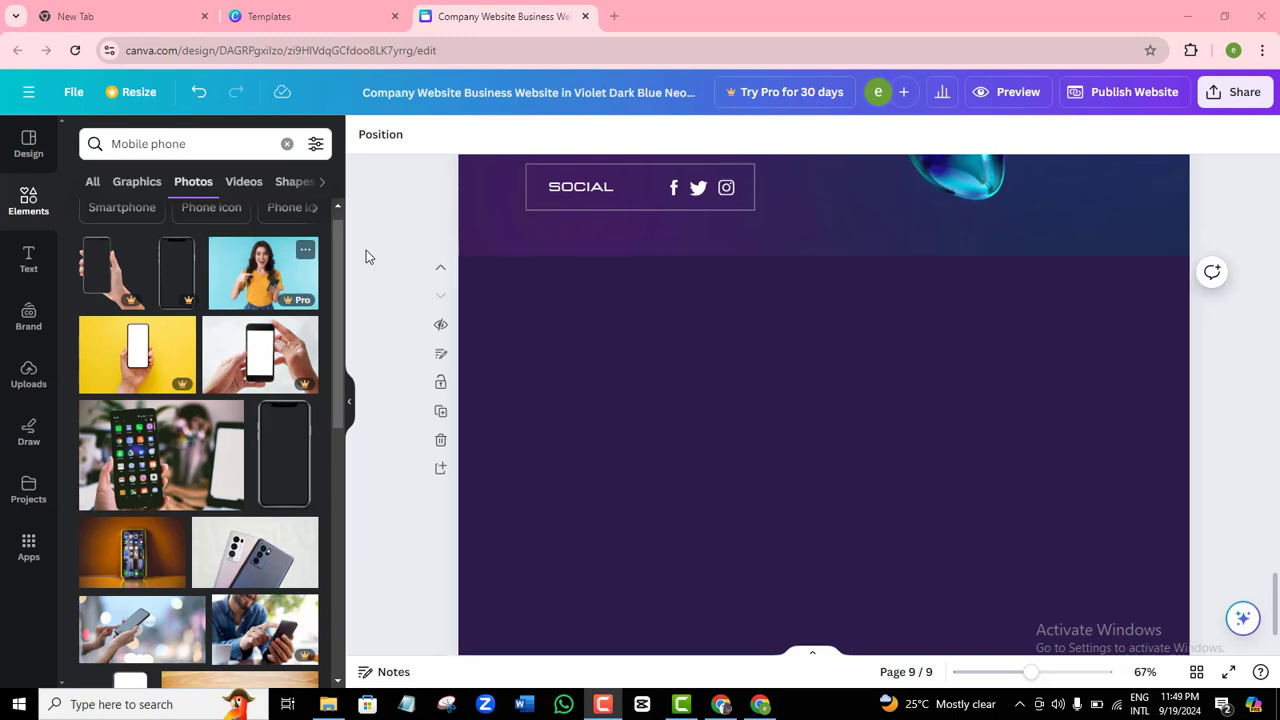
click(28, 378)
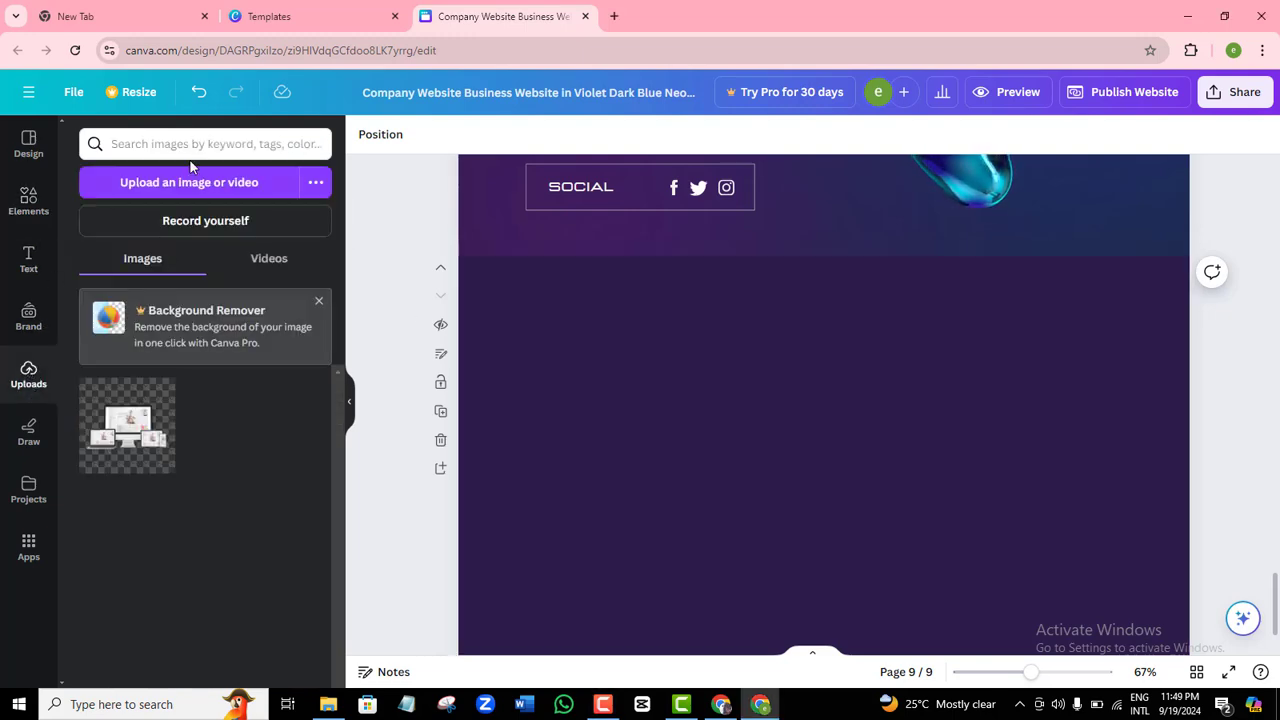
click(187, 185)
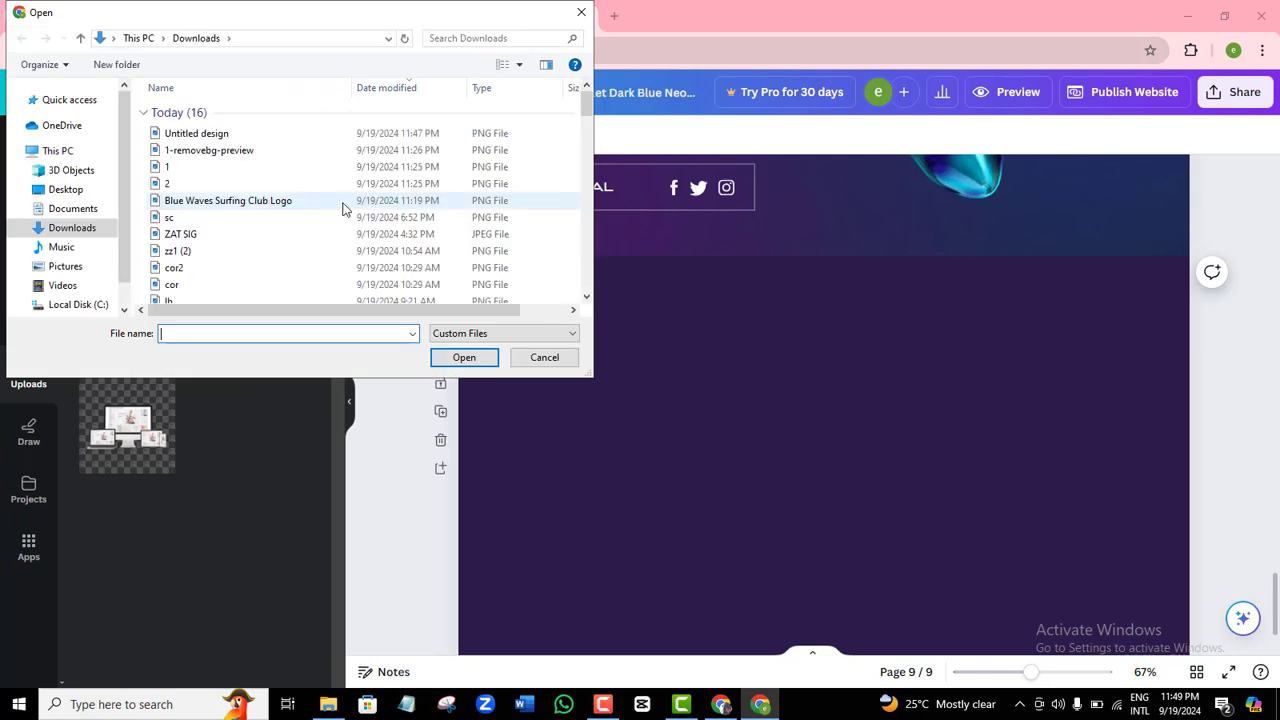
double_click(212, 136)
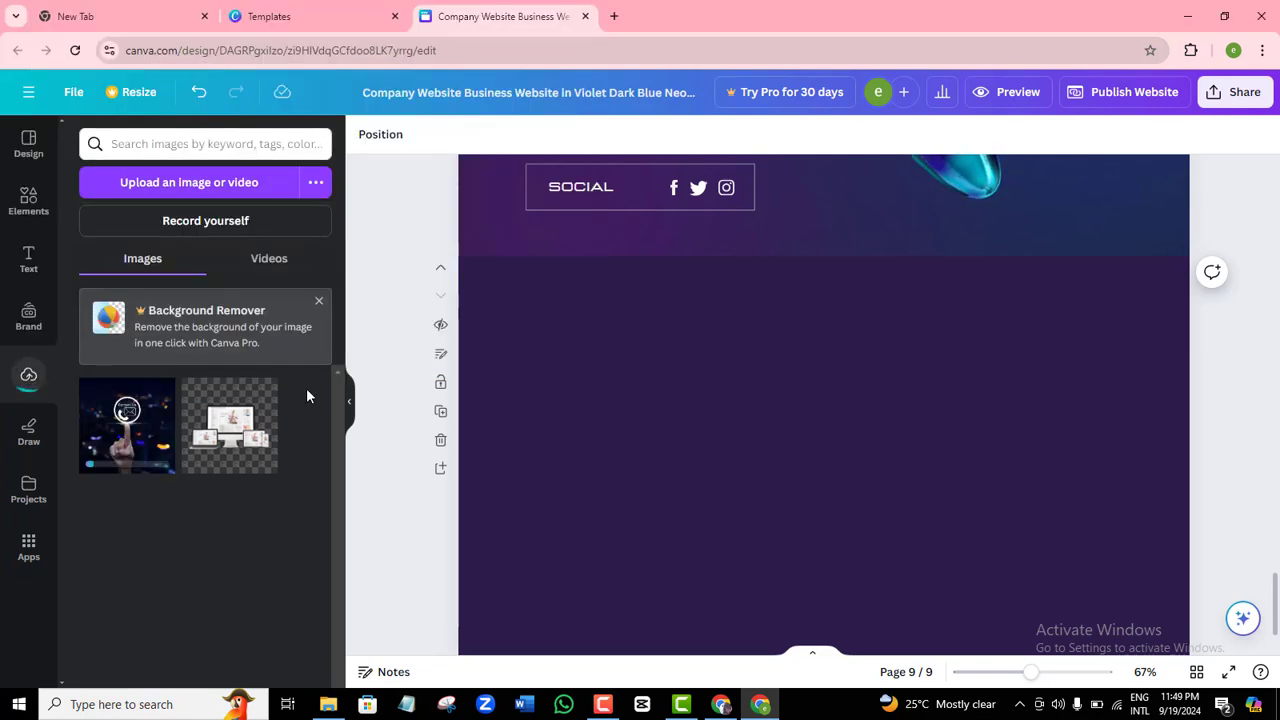
click(124, 450)
drag(737, 486, 550, 474)
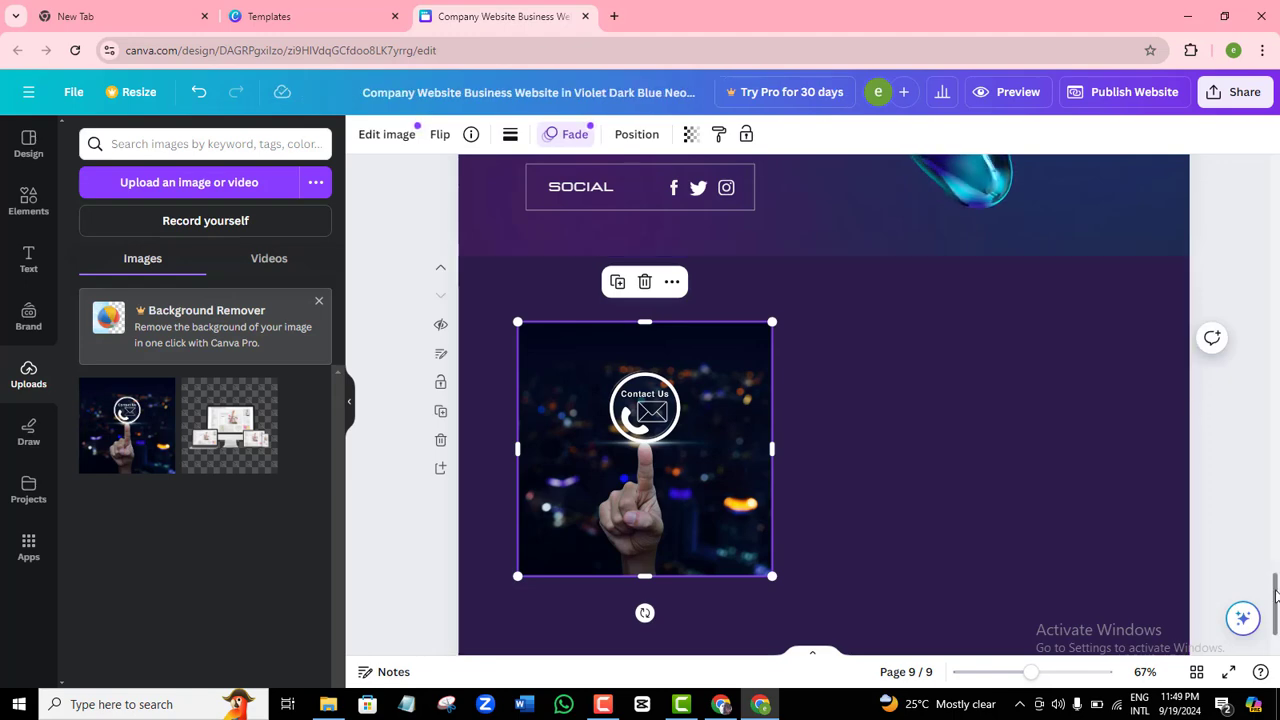
Copy the rotated blob group from page 8 and paste it onto page 9.
scroll(1275, 595, up, 4)
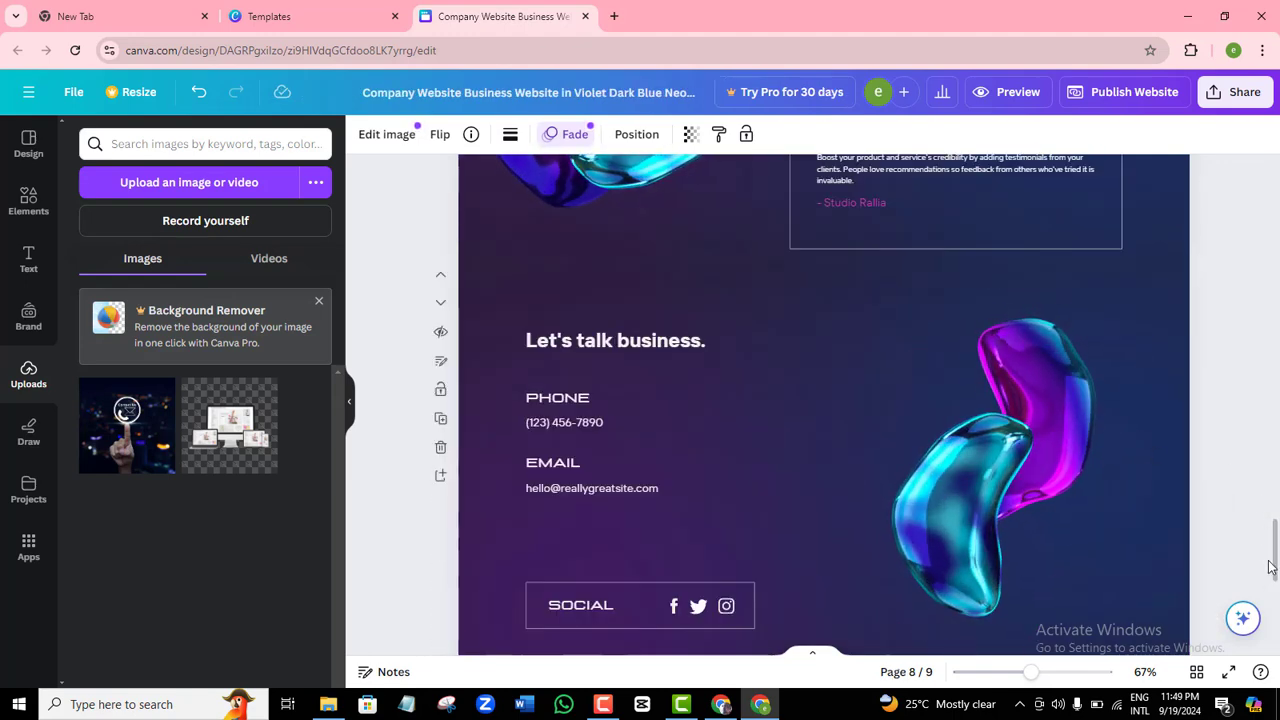
scroll(1270, 567, down, 3)
scroll(1270, 567, up, 5)
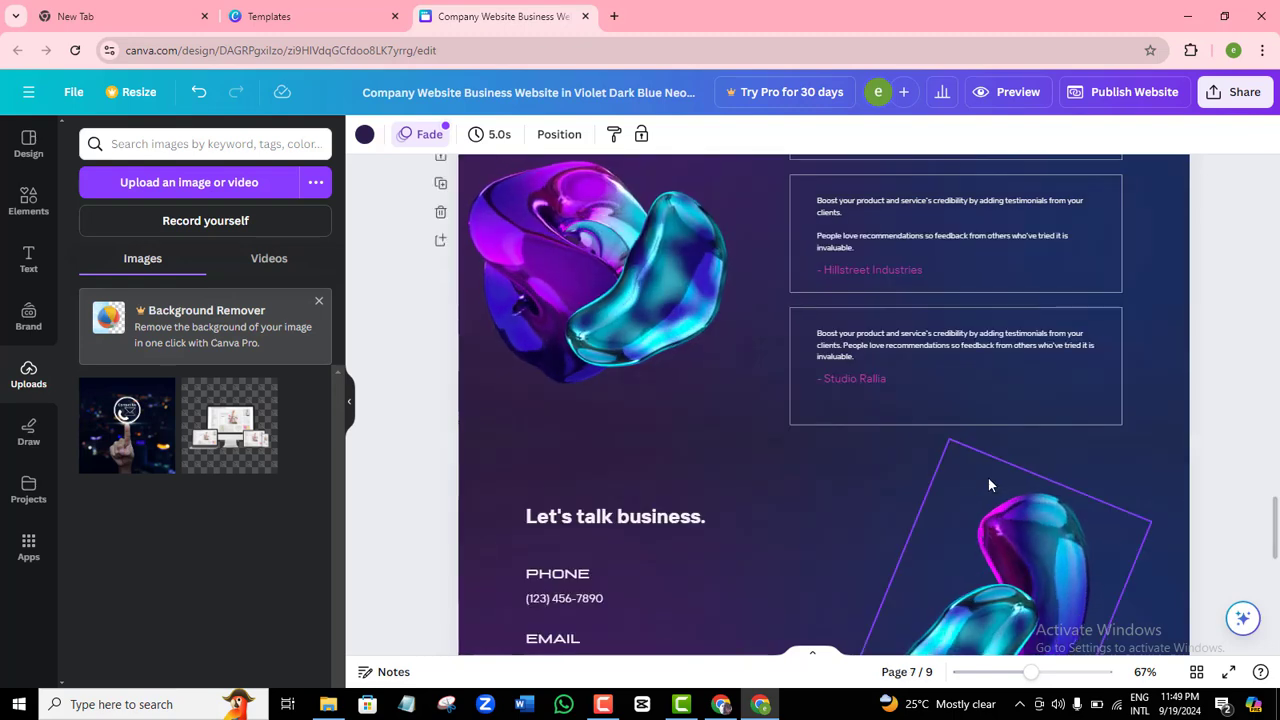
click(1002, 508)
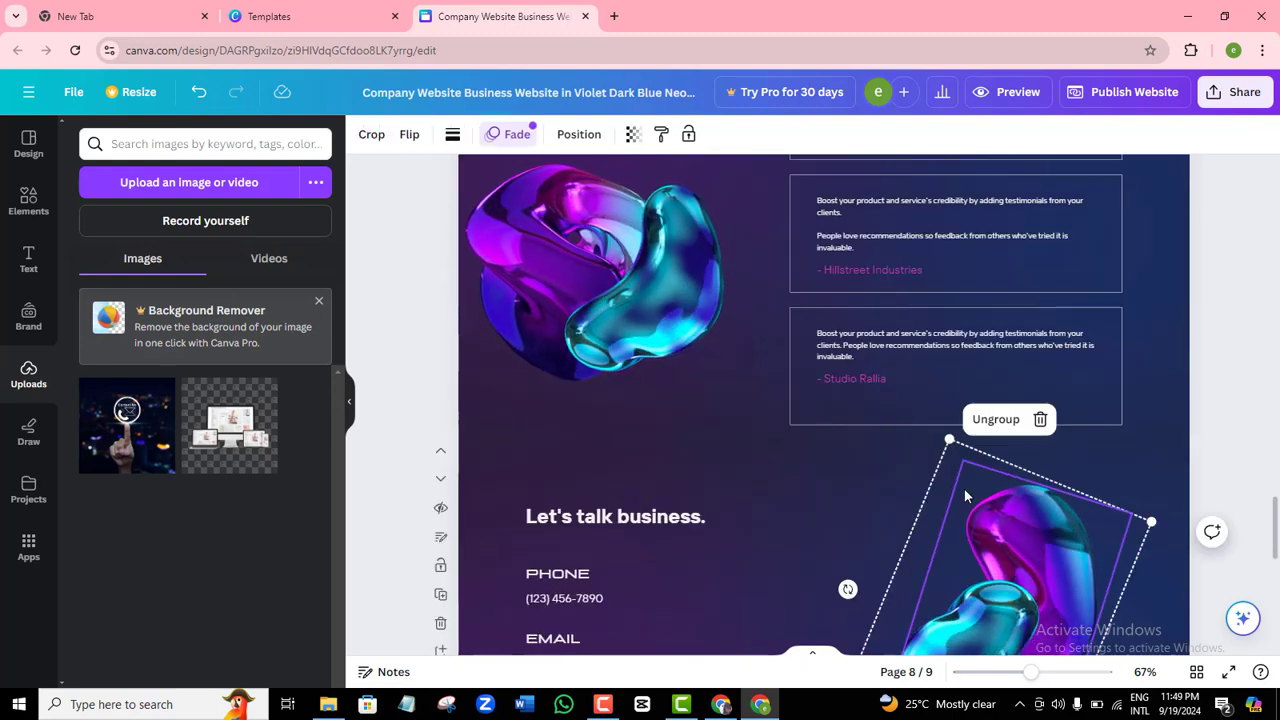
right_click(964, 488)
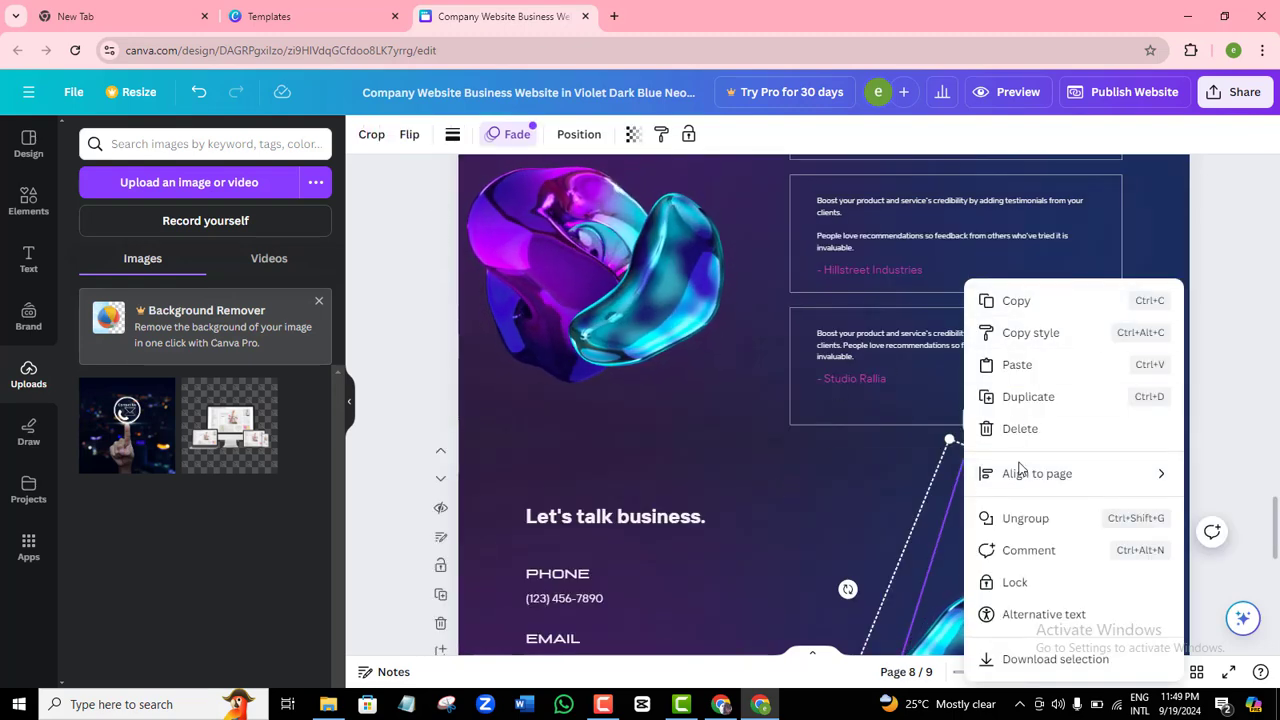
click(1230, 322)
drag(1274, 516, 1273, 592)
right_click(828, 456)
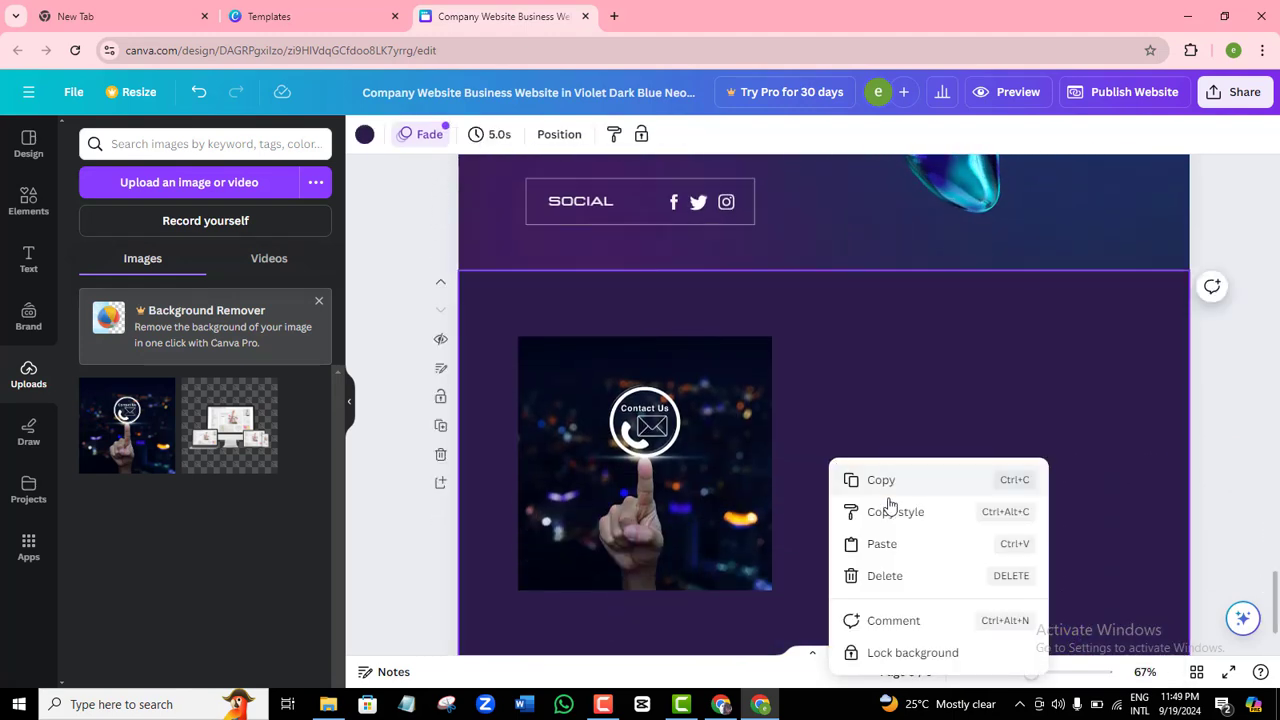
click(884, 544)
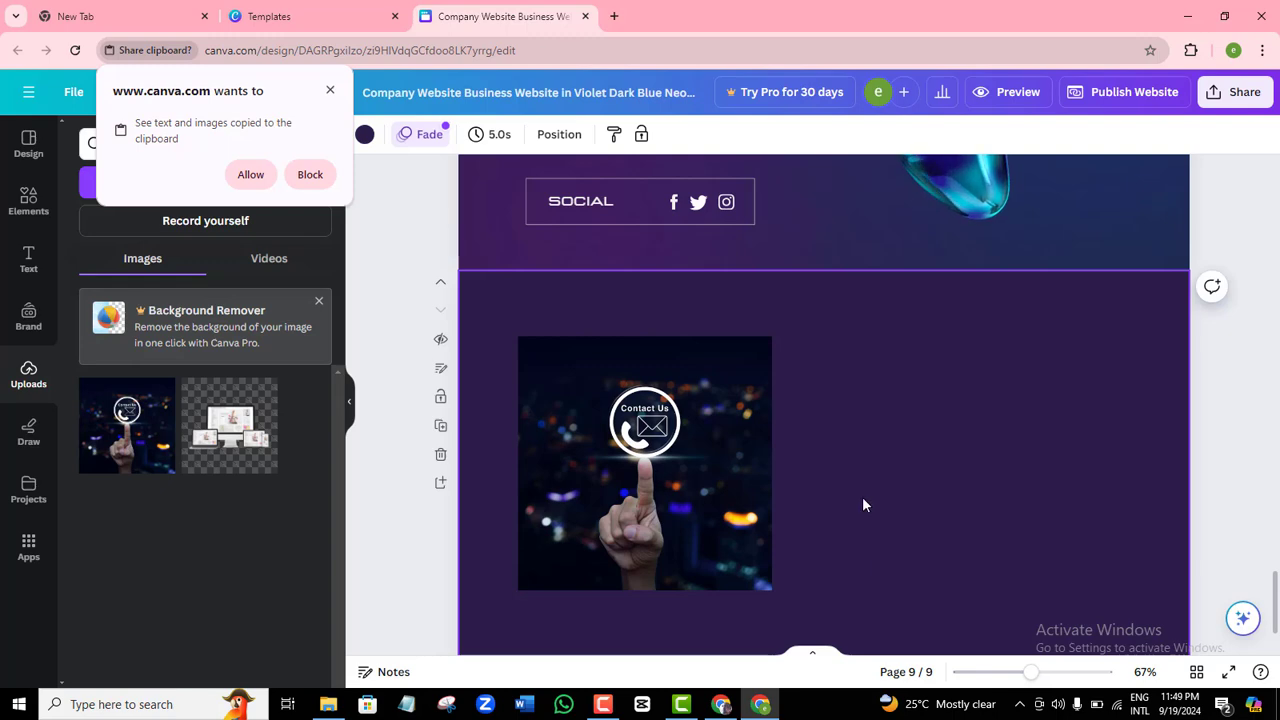
drag(709, 476, 709, 420)
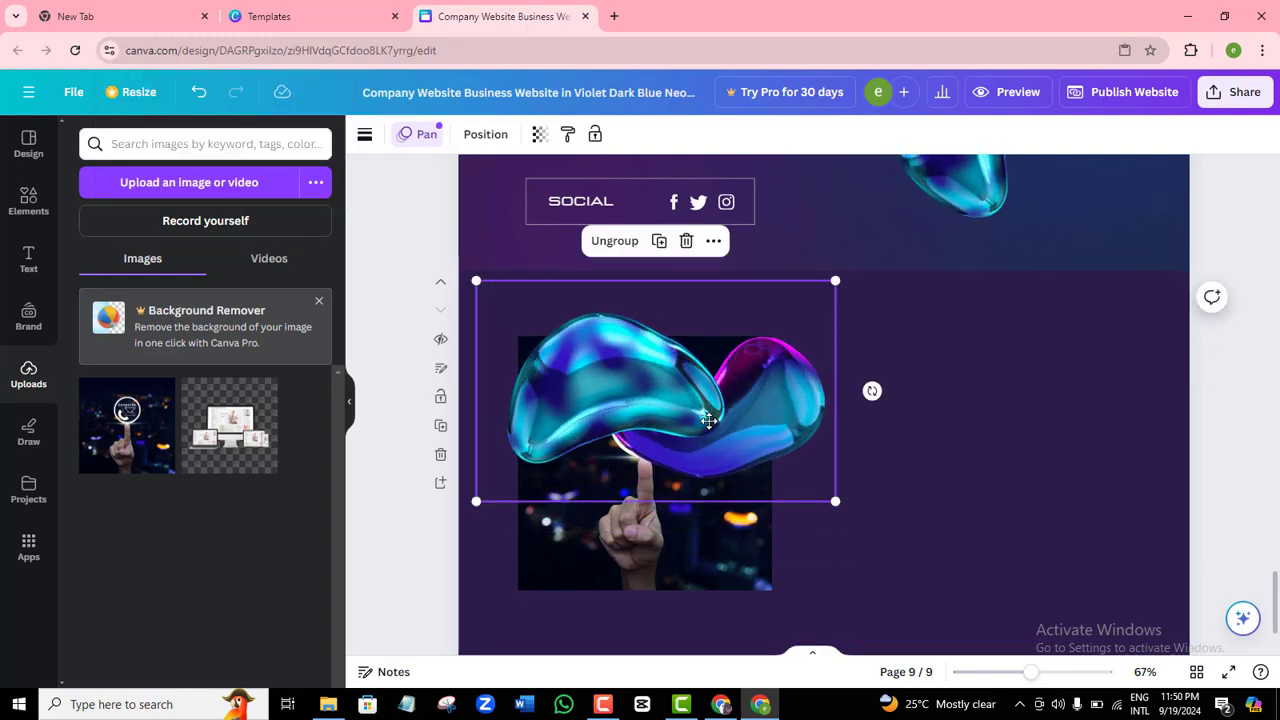
Send the blob behind the Contact Us photo and enlarge the group.
right_click(705, 418)
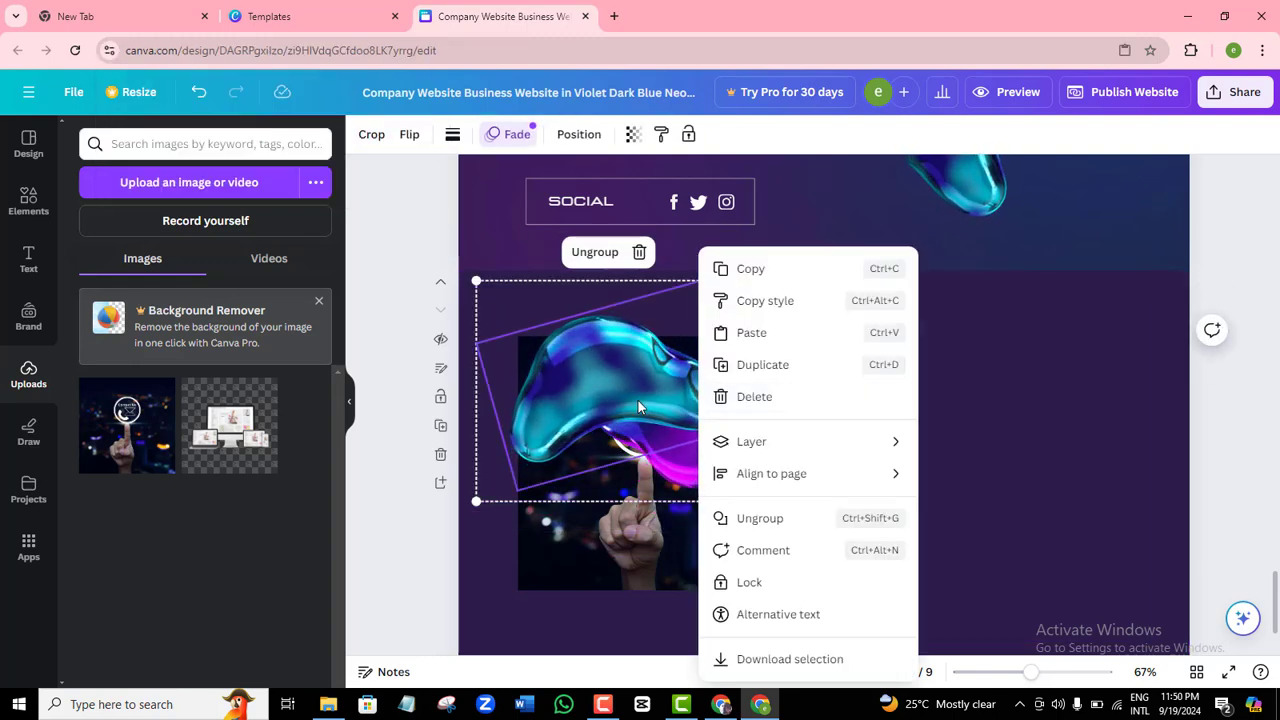
mouse_move(750, 446)
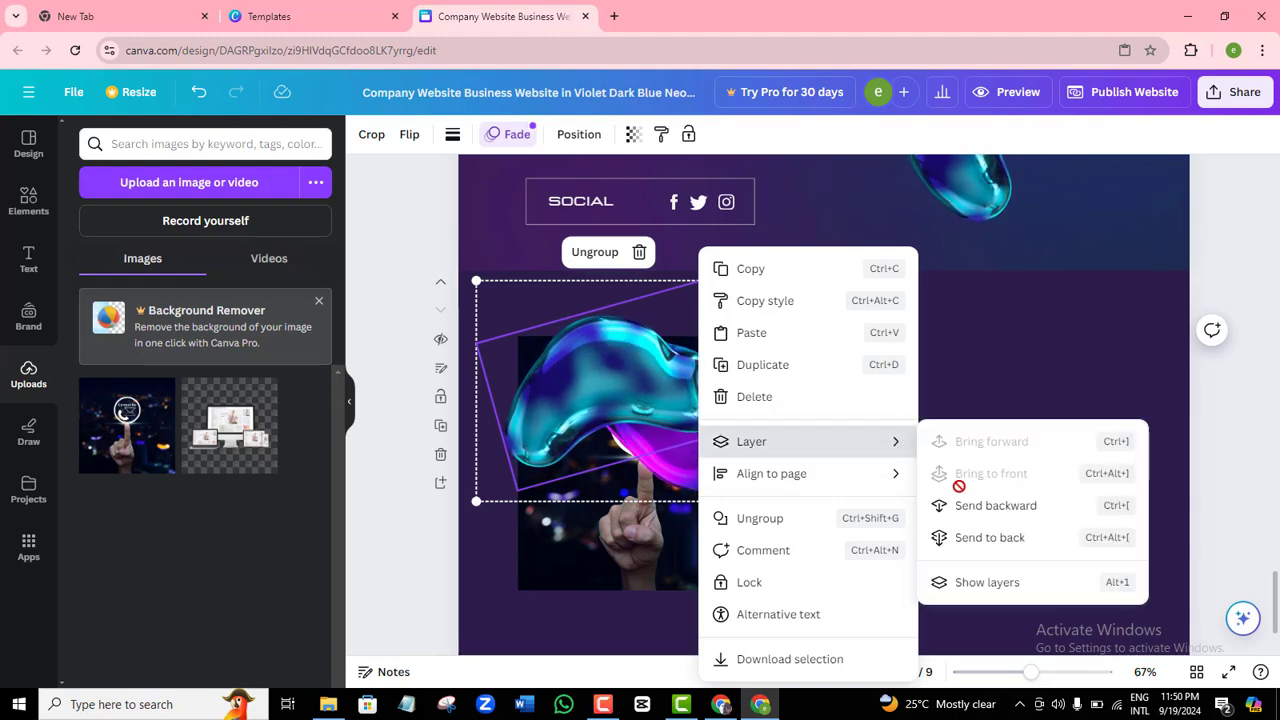
click(980, 506)
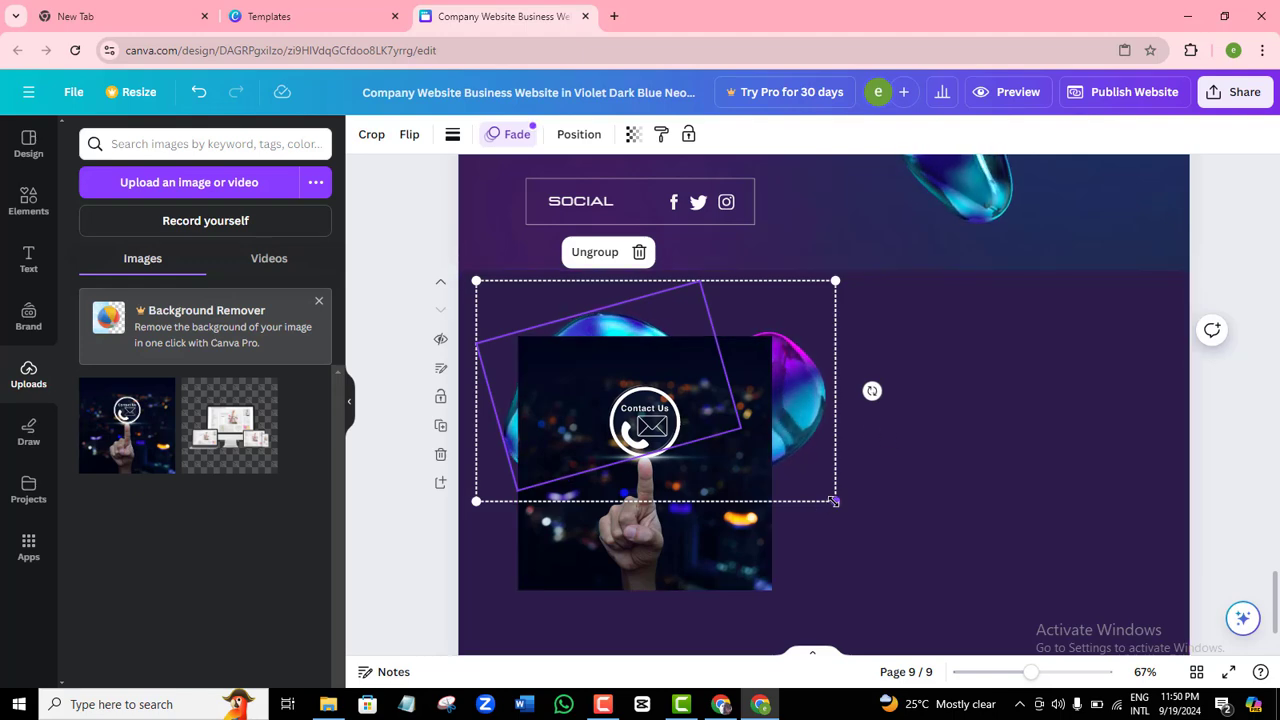
drag(835, 500, 806, 528)
Resize and center the Contact Us photo over the blob.
click(674, 523)
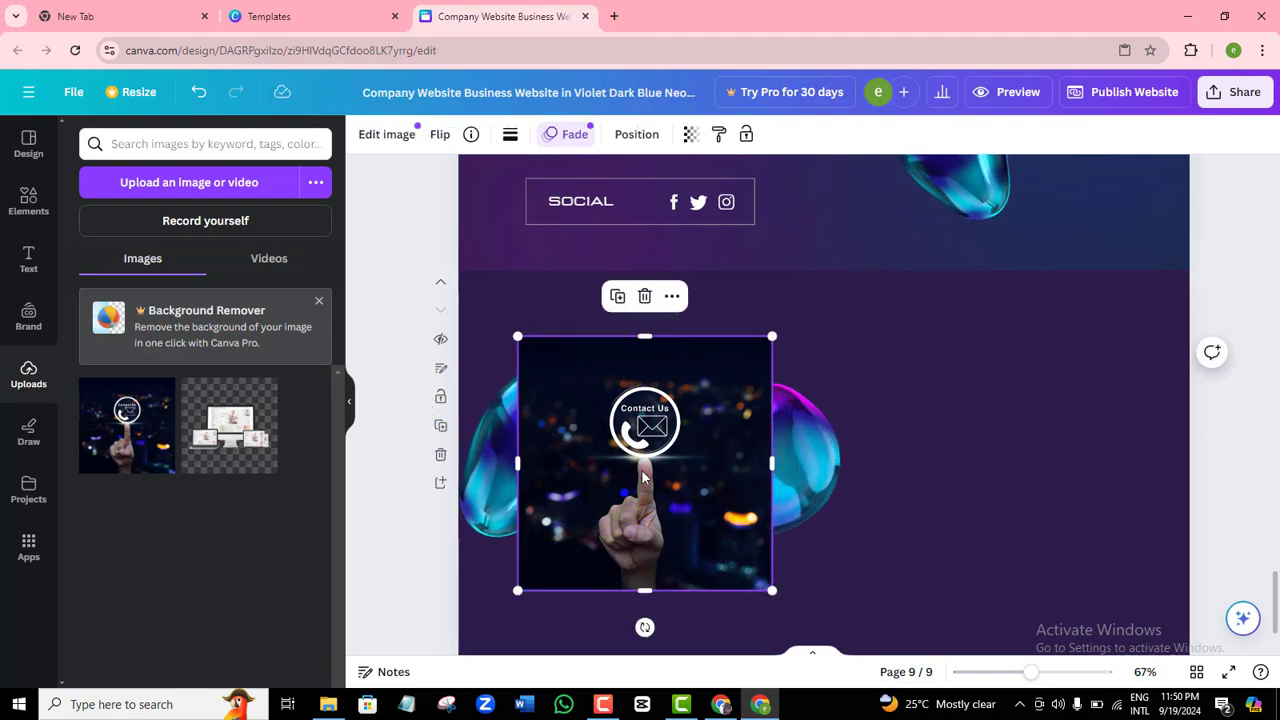
drag(674, 523, 686, 516)
drag(778, 571, 736, 529)
drag(670, 465, 677, 506)
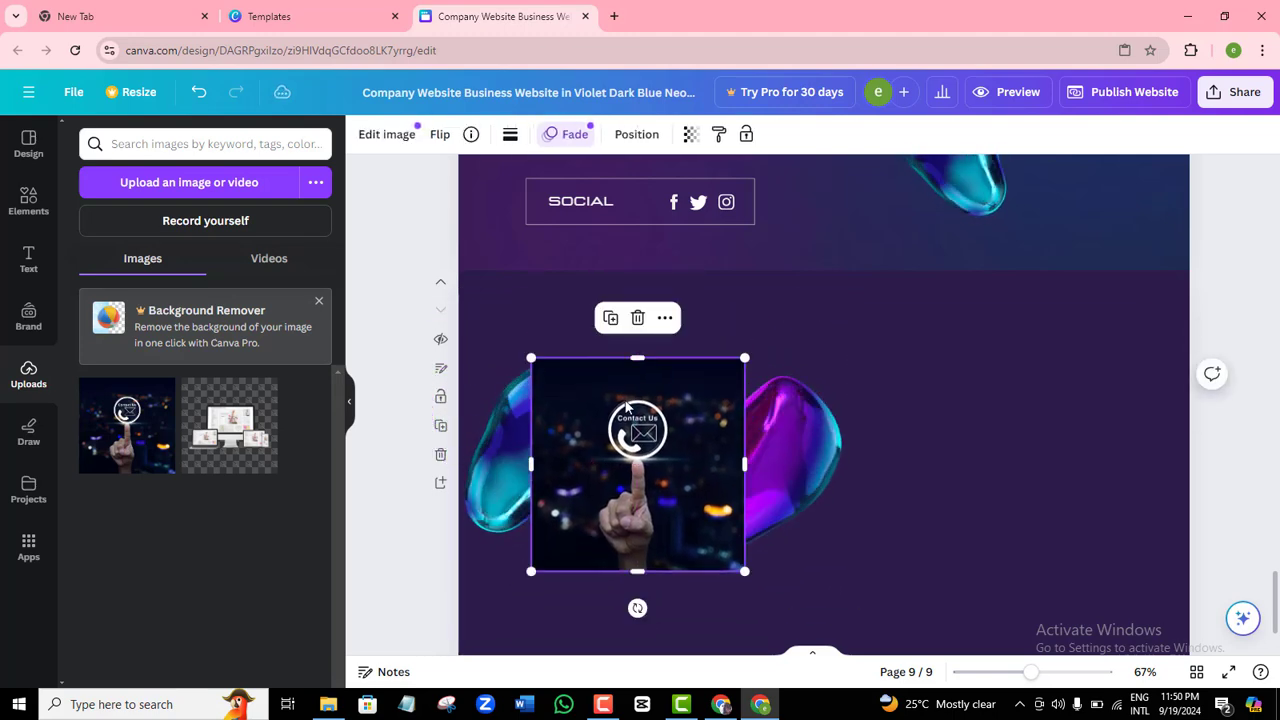
drag(531, 357, 498, 326)
drag(647, 441, 664, 451)
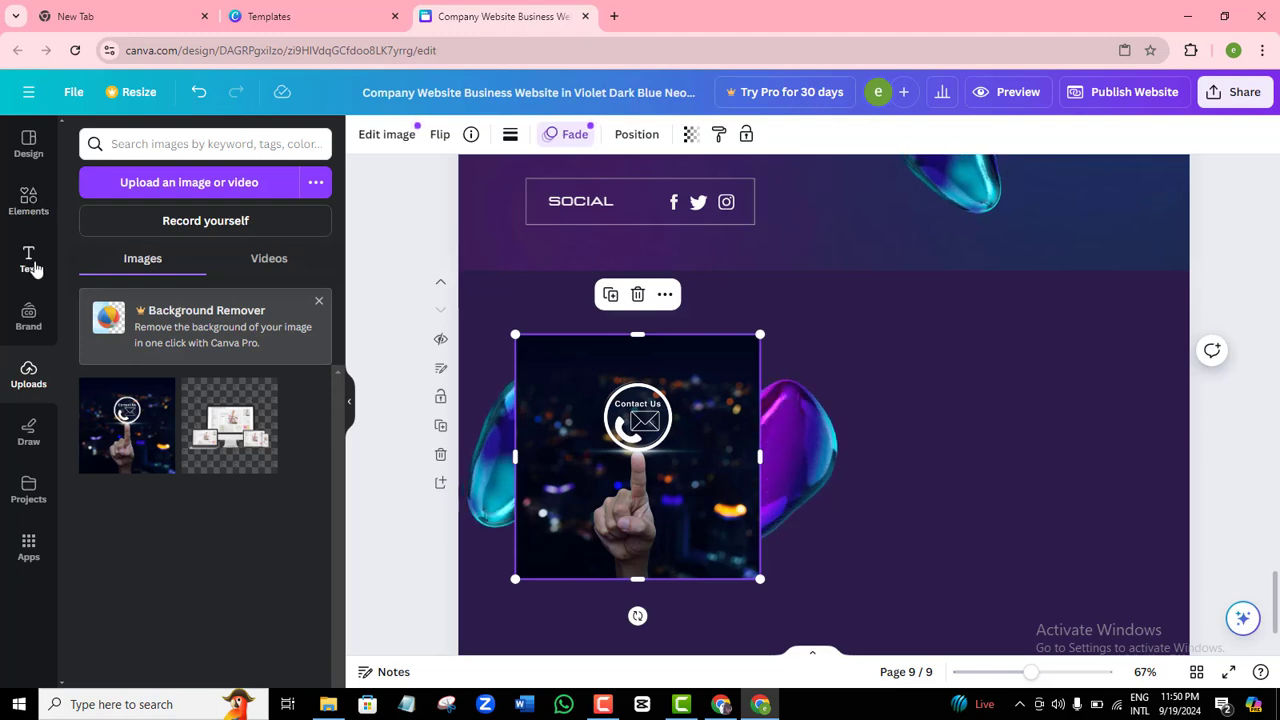
Add a 'Contact Us' heading to the right of the photo.
click(30, 266)
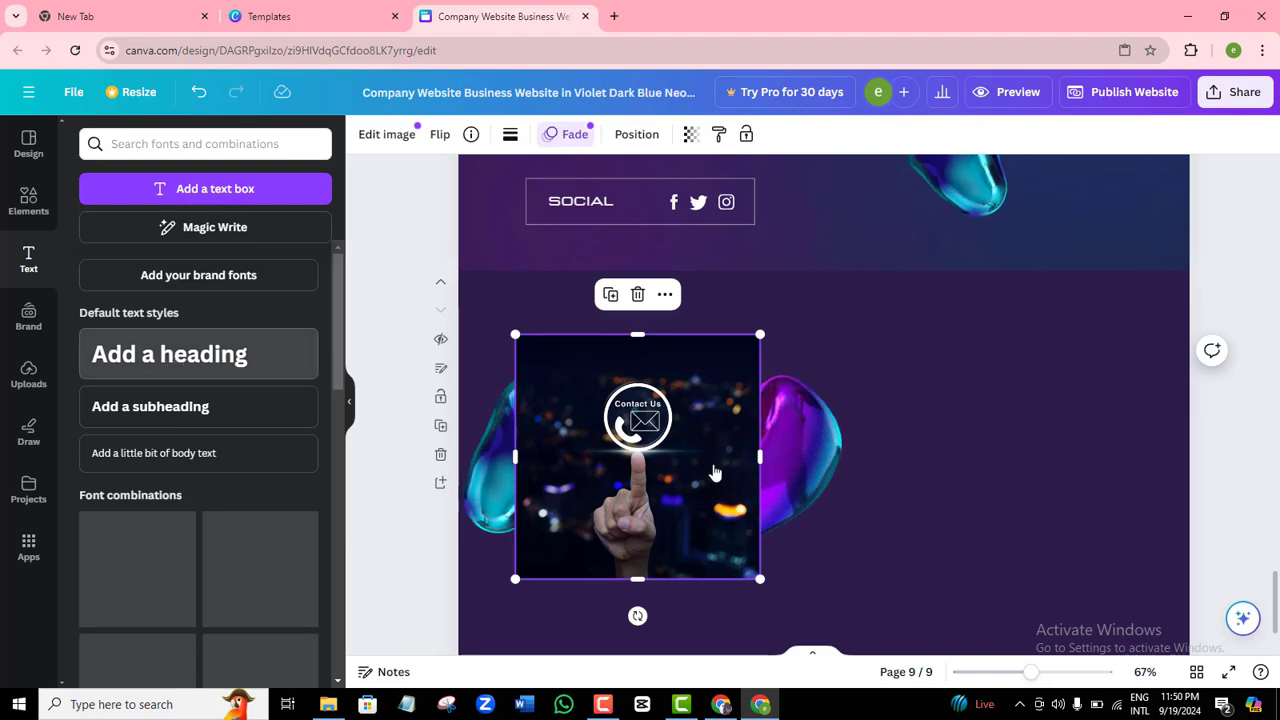
drag(837, 523, 1010, 421)
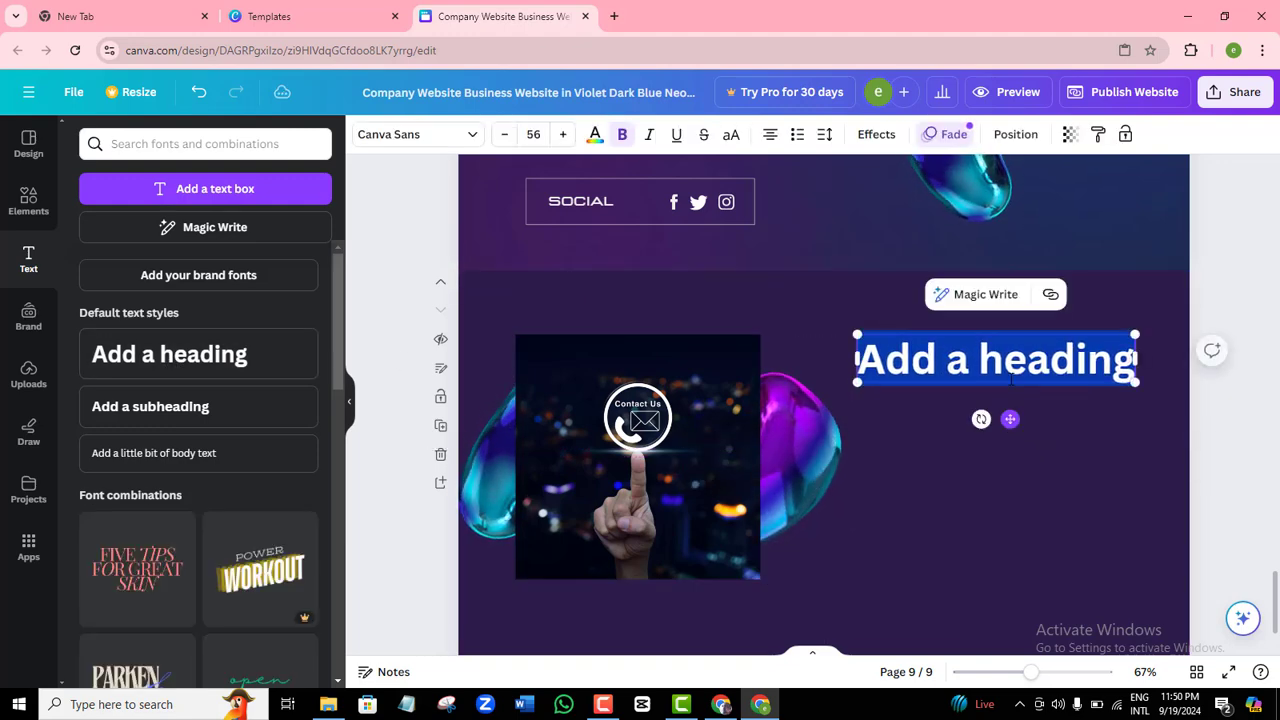
text(Contact Us)
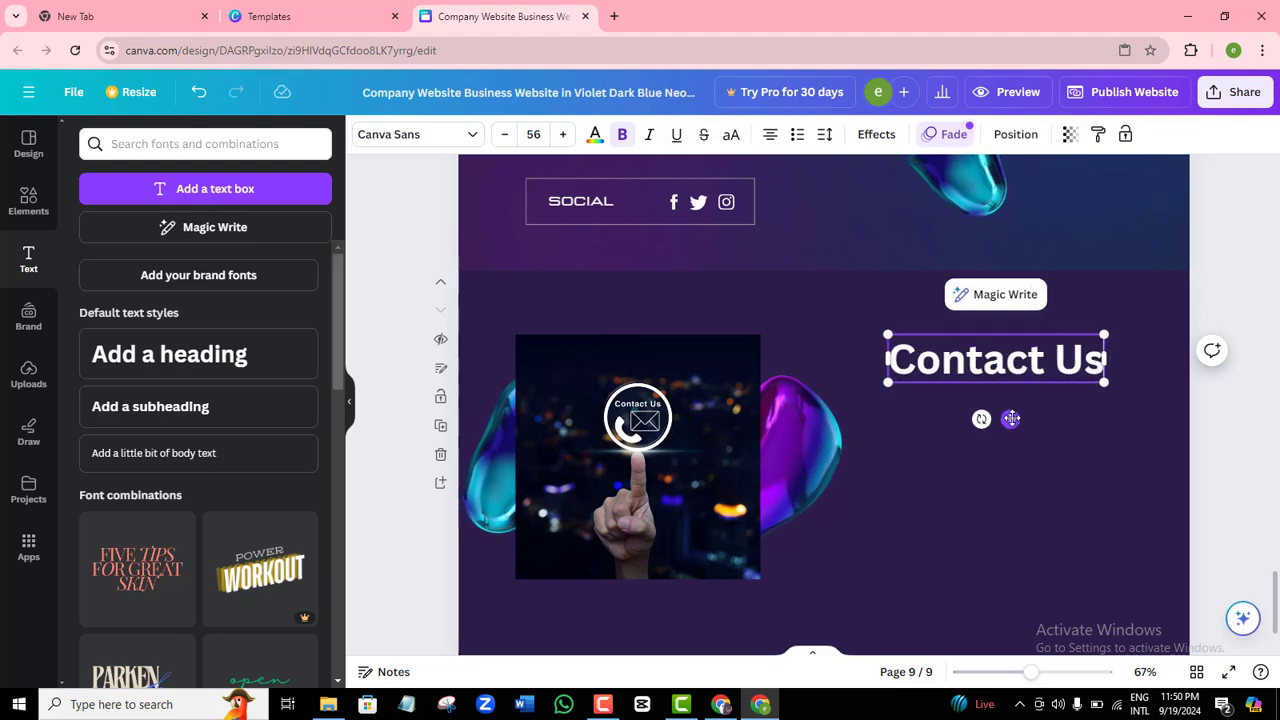
drag(1009, 420, 988, 419)
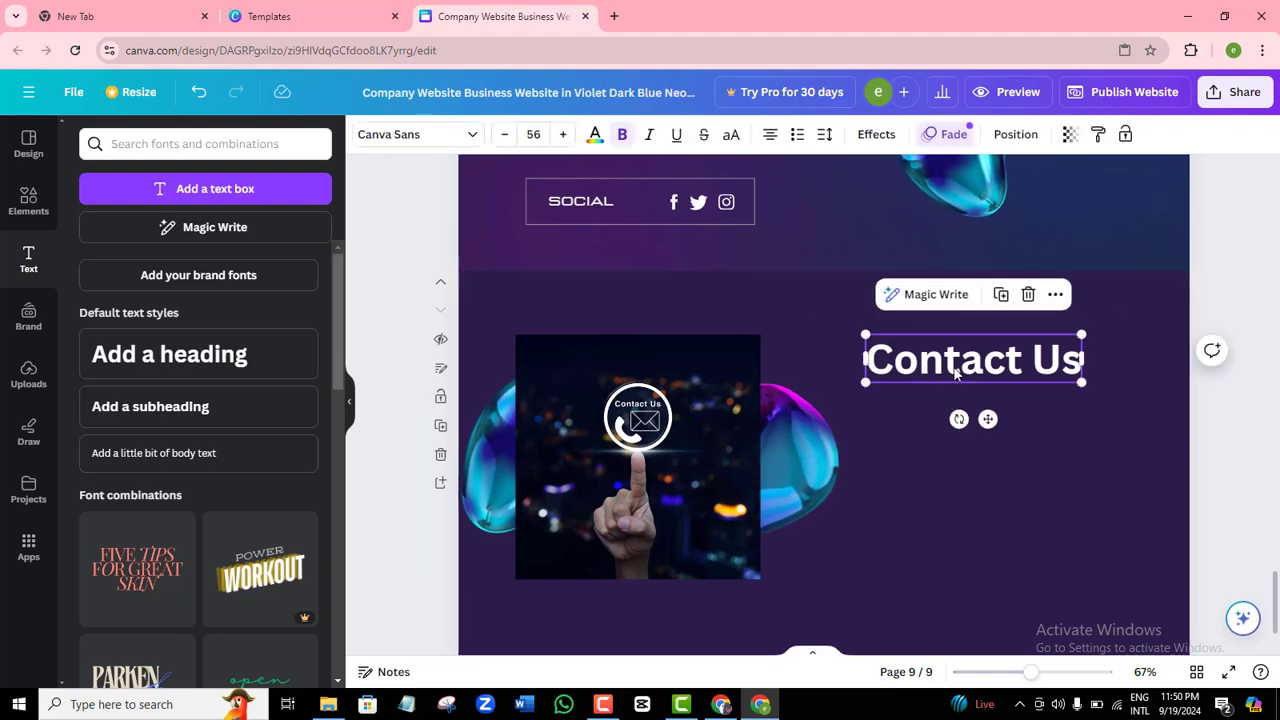
Change the Contact Us heading's font to Cloud and raise it slightly.
click(452, 140)
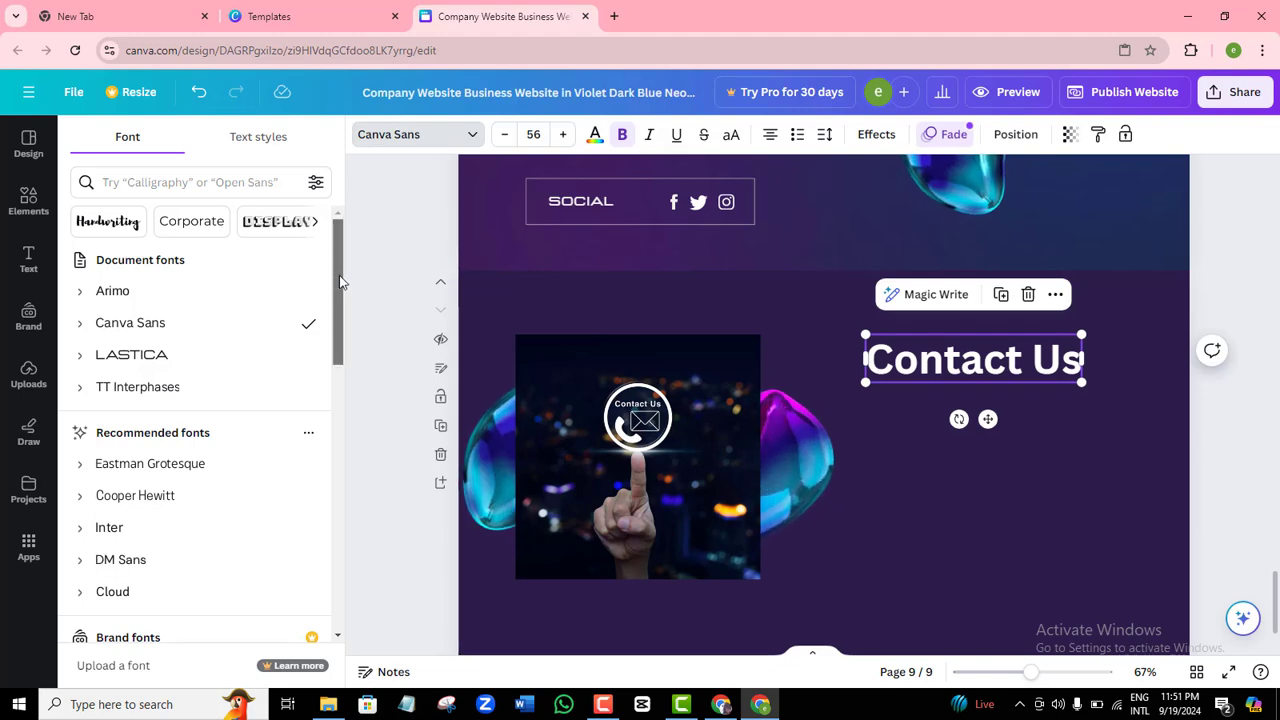
drag(337, 277, 337, 323)
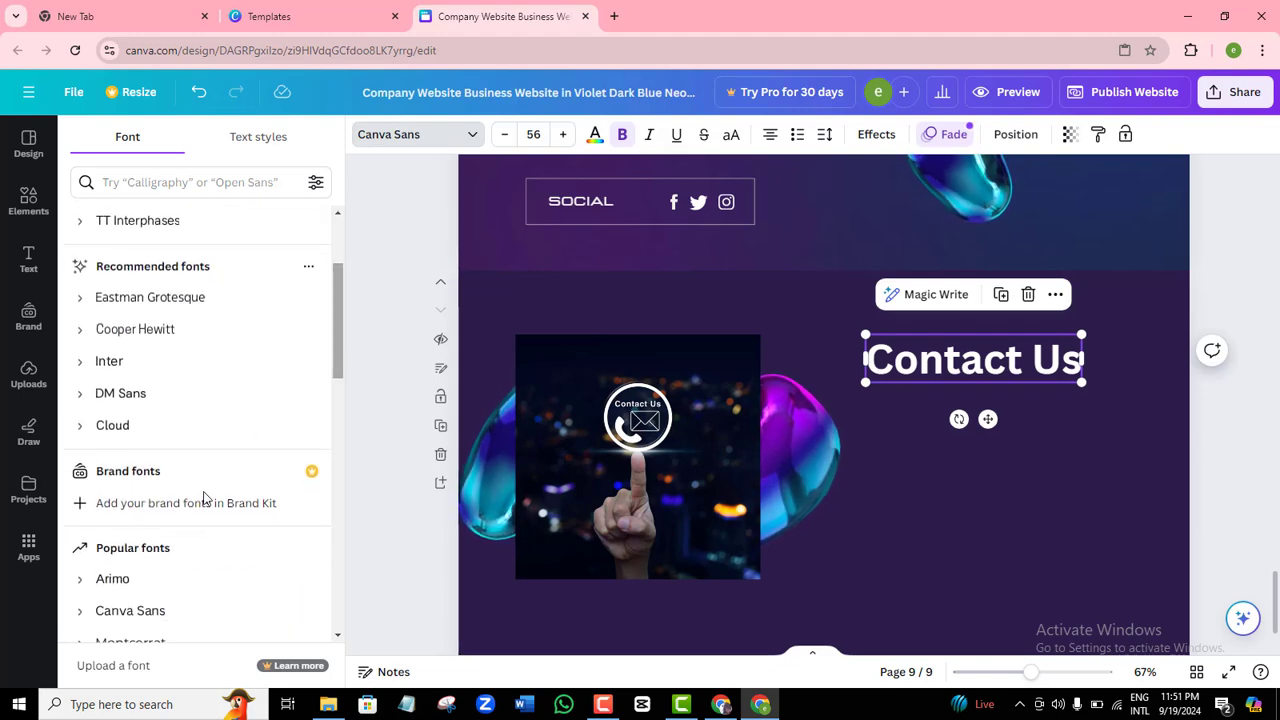
click(121, 428)
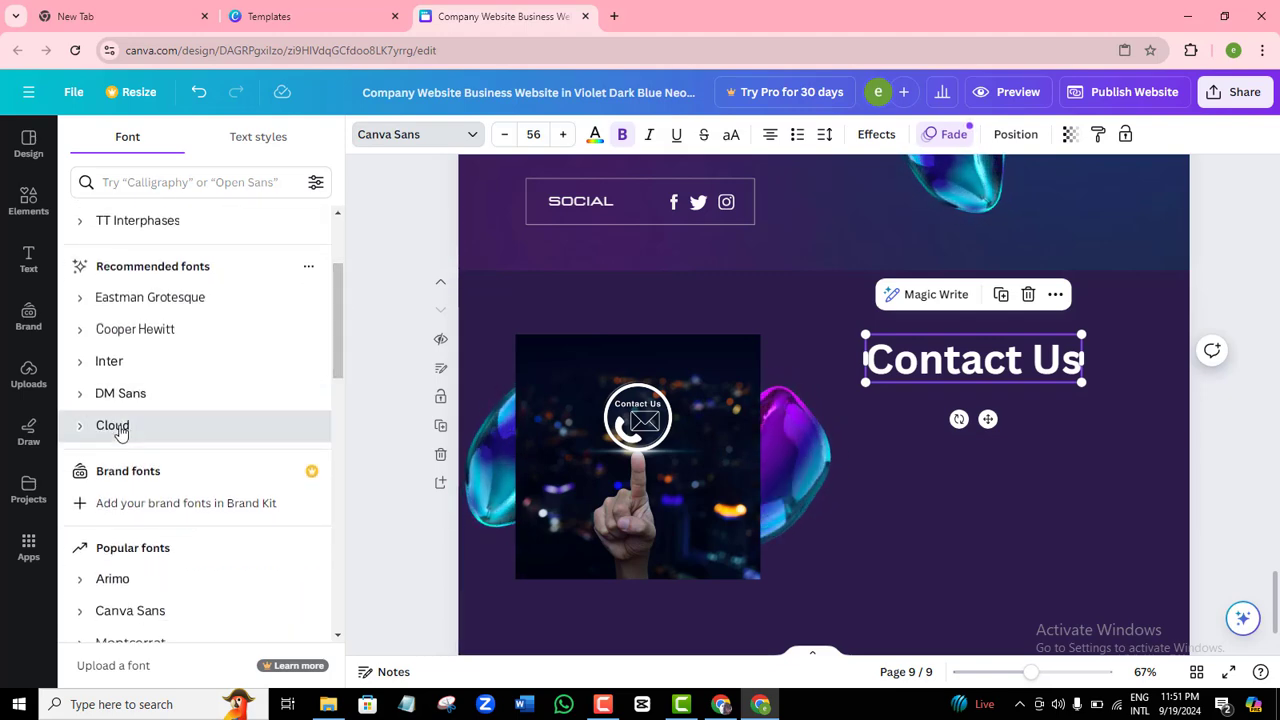
drag(994, 363, 996, 352)
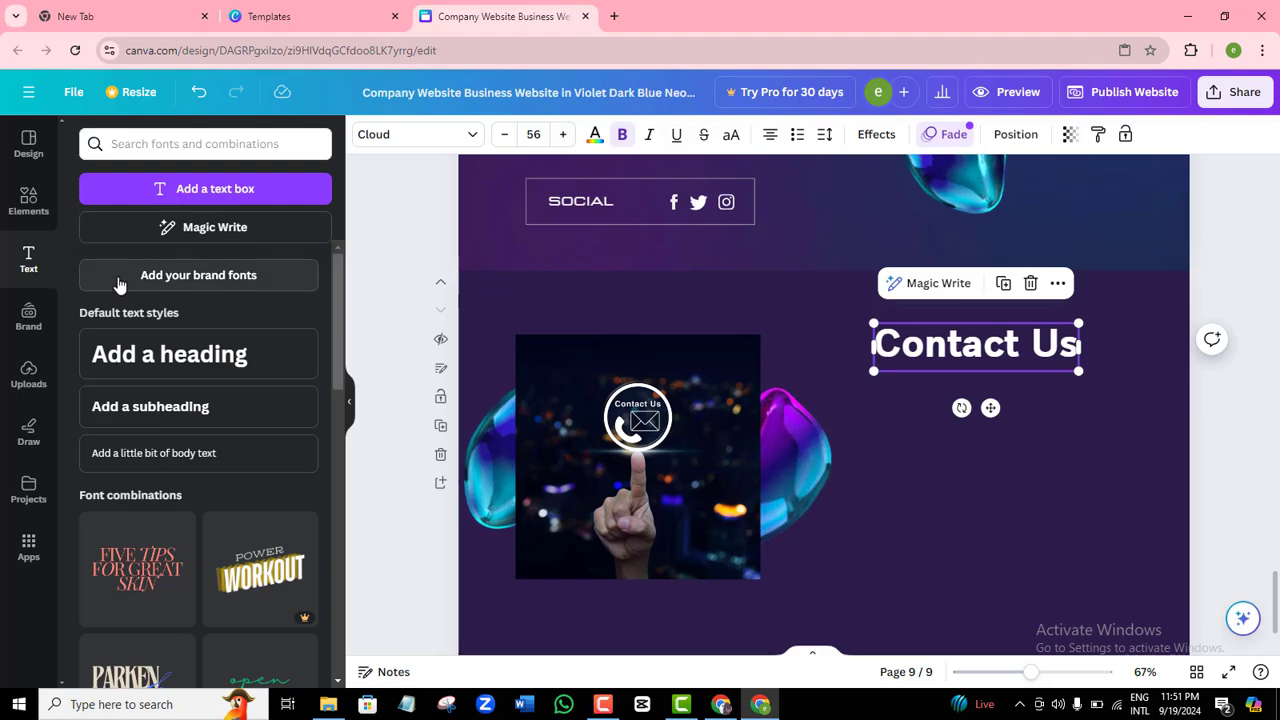
Add a widened subheading under Contact Us with the business street address and contact e-mail on two lines.
click(176, 406)
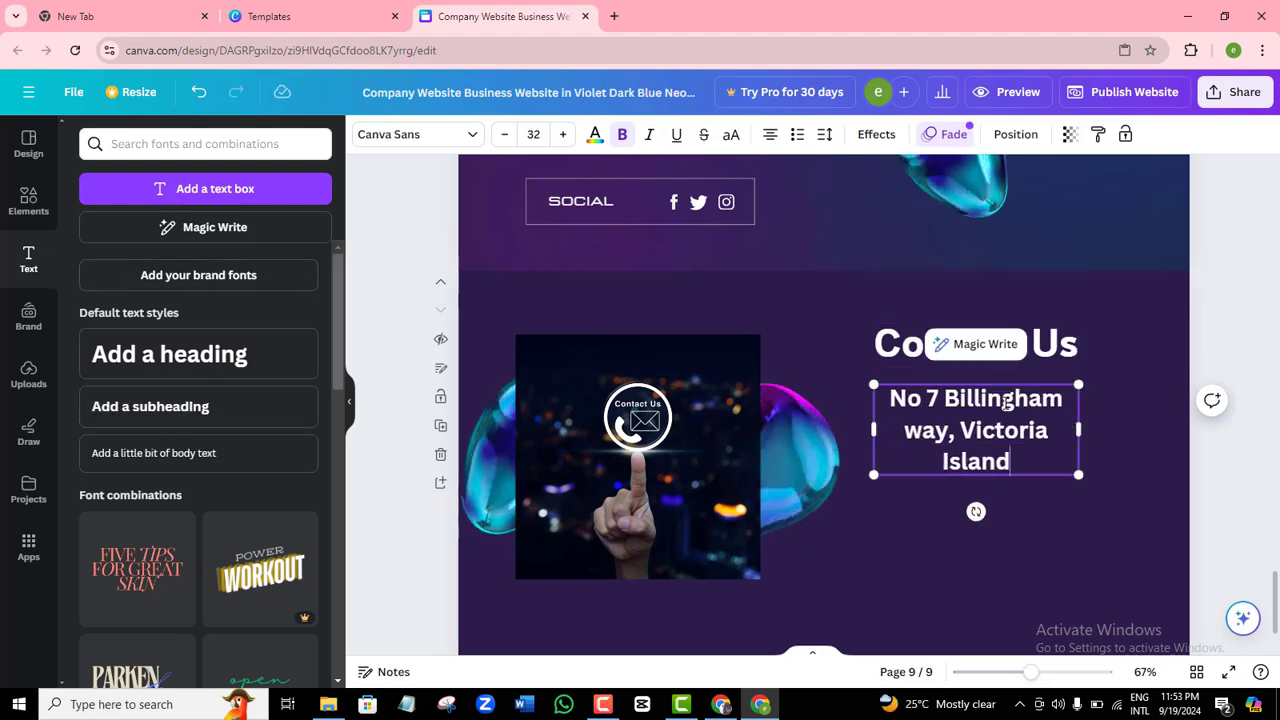
key(Return)
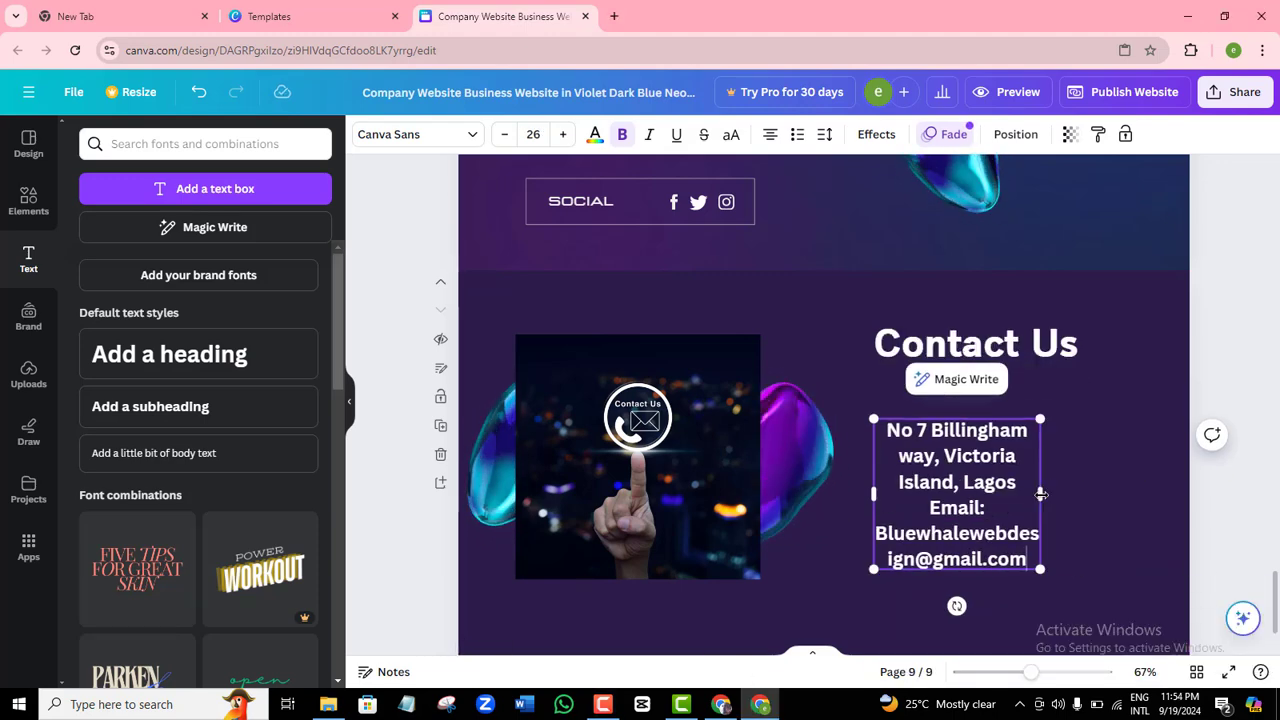
drag(1060, 465, 1124, 448)
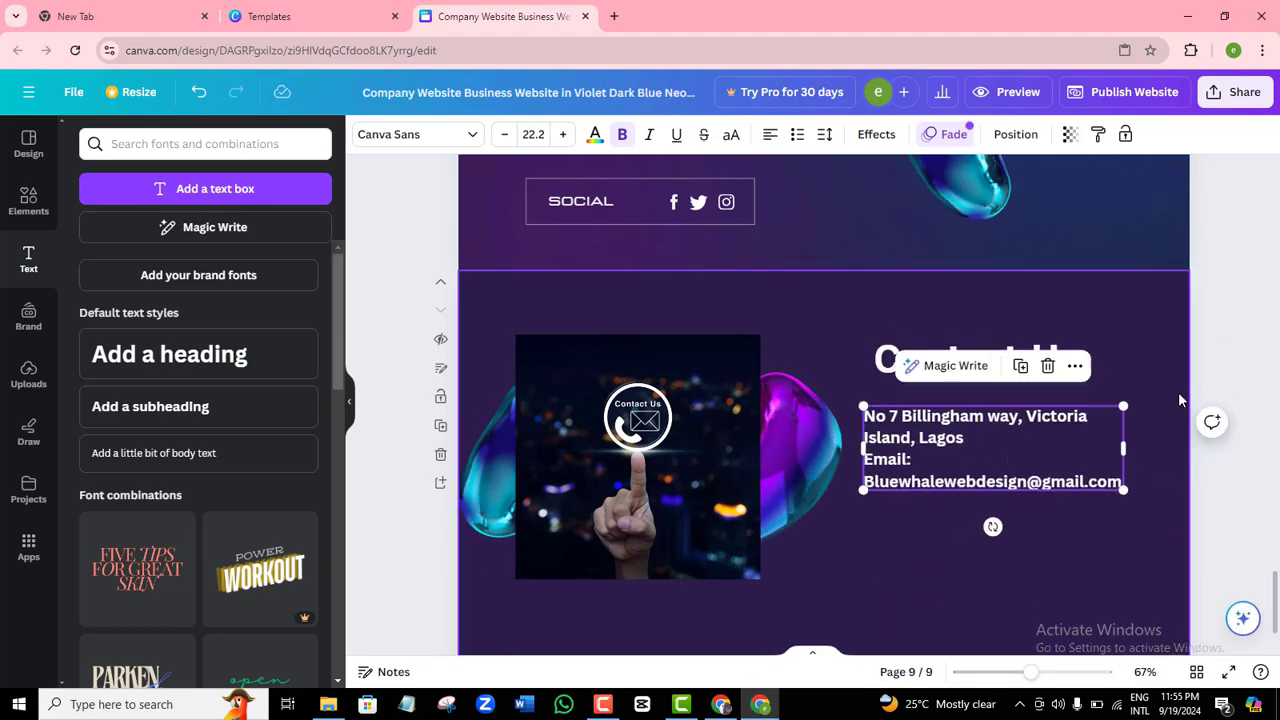
click(1159, 339)
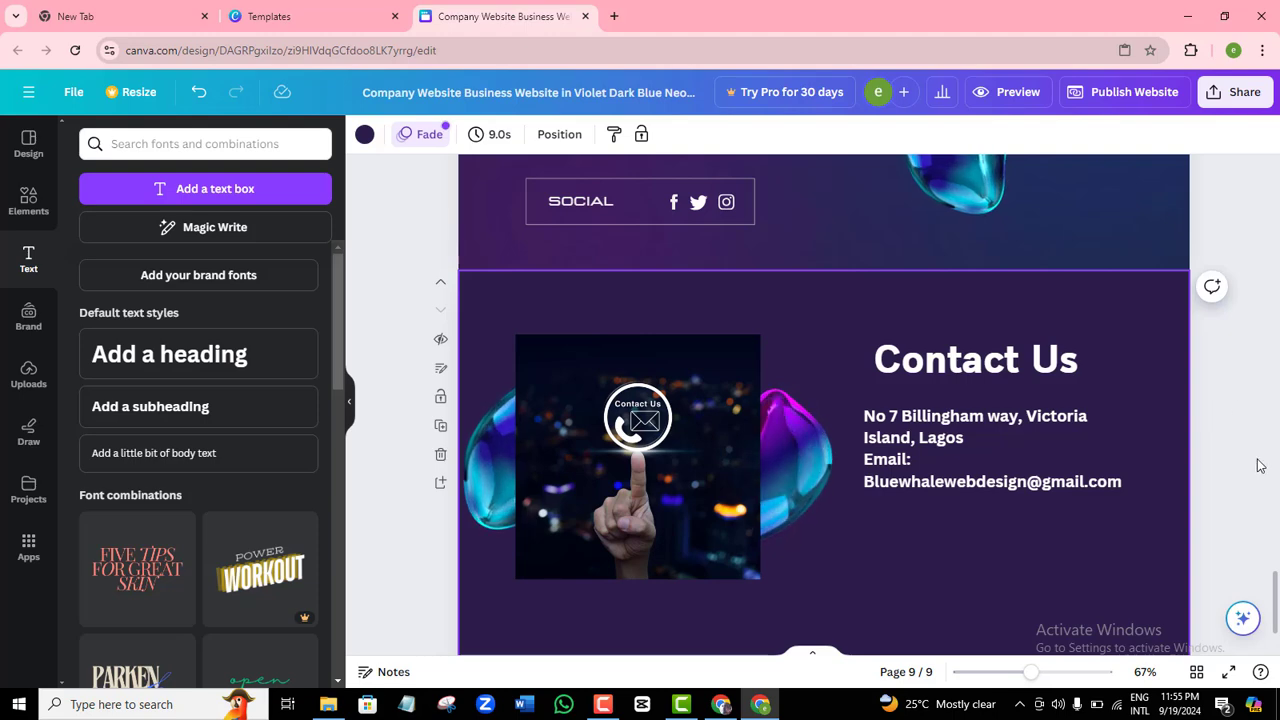
drag(1275, 585, 1275, 175)
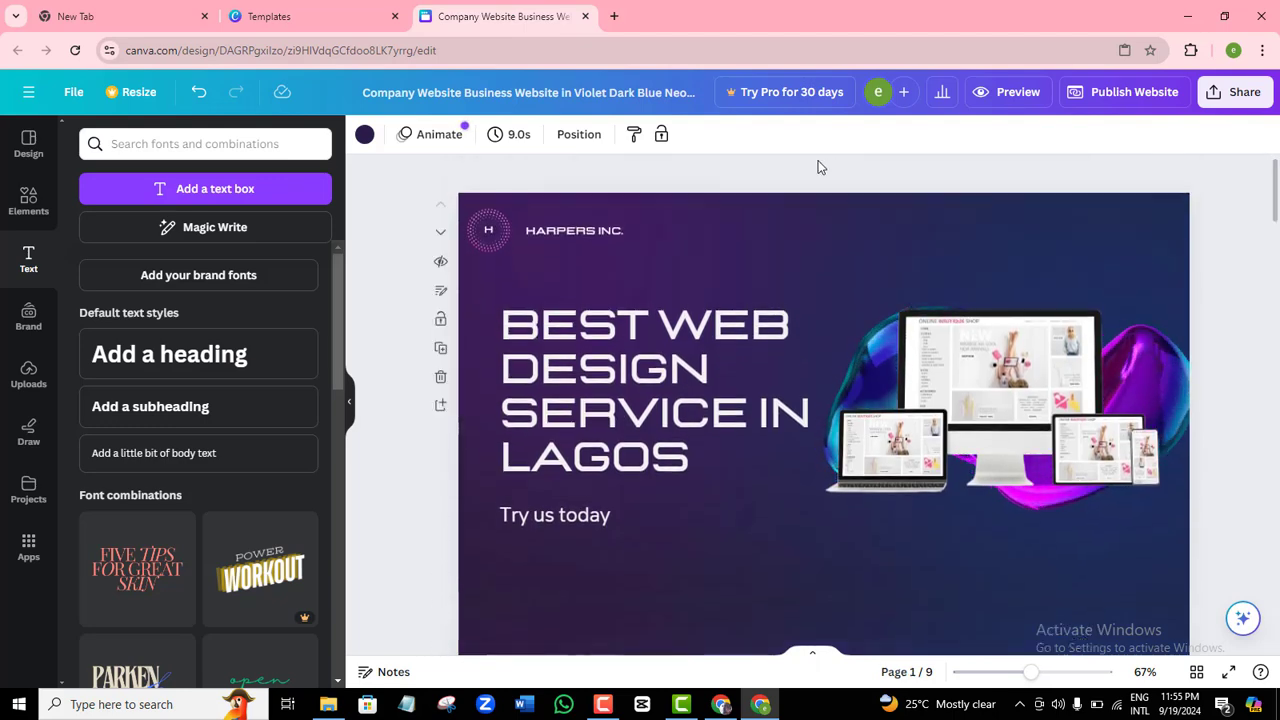
Delete the HARPERS INC. text and the round H logo from the first page.
click(588, 233)
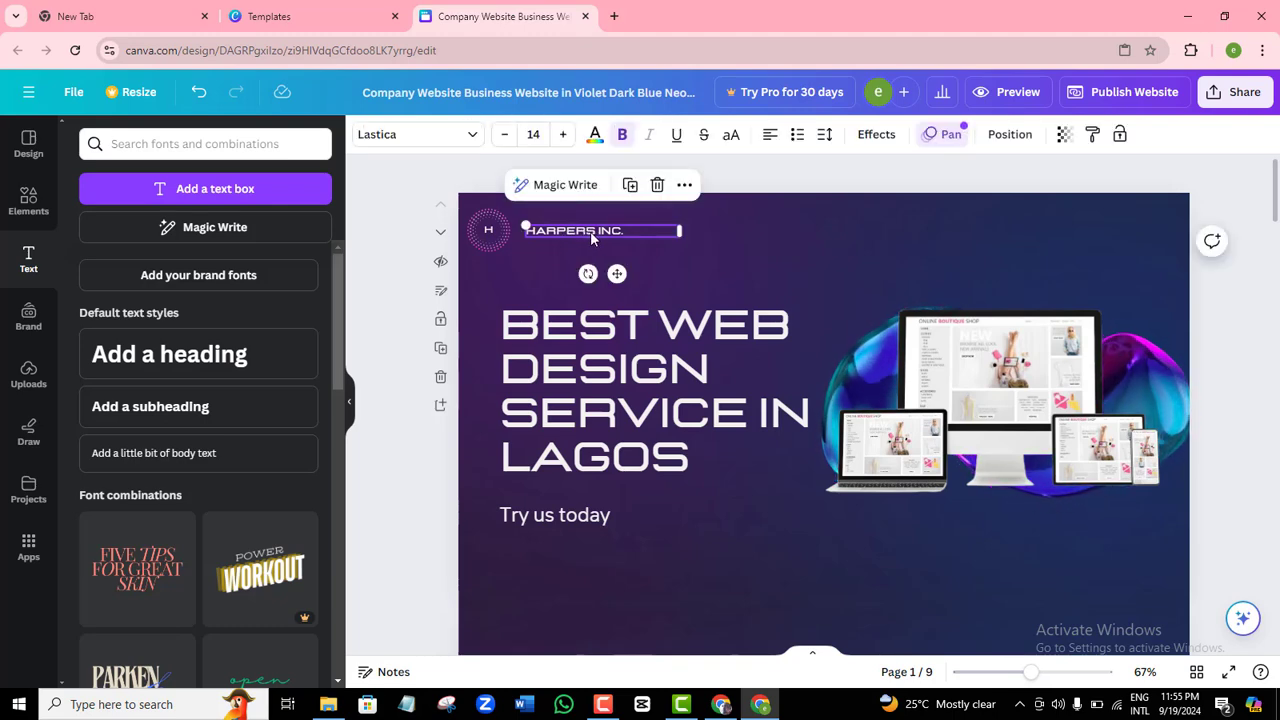
click(657, 185)
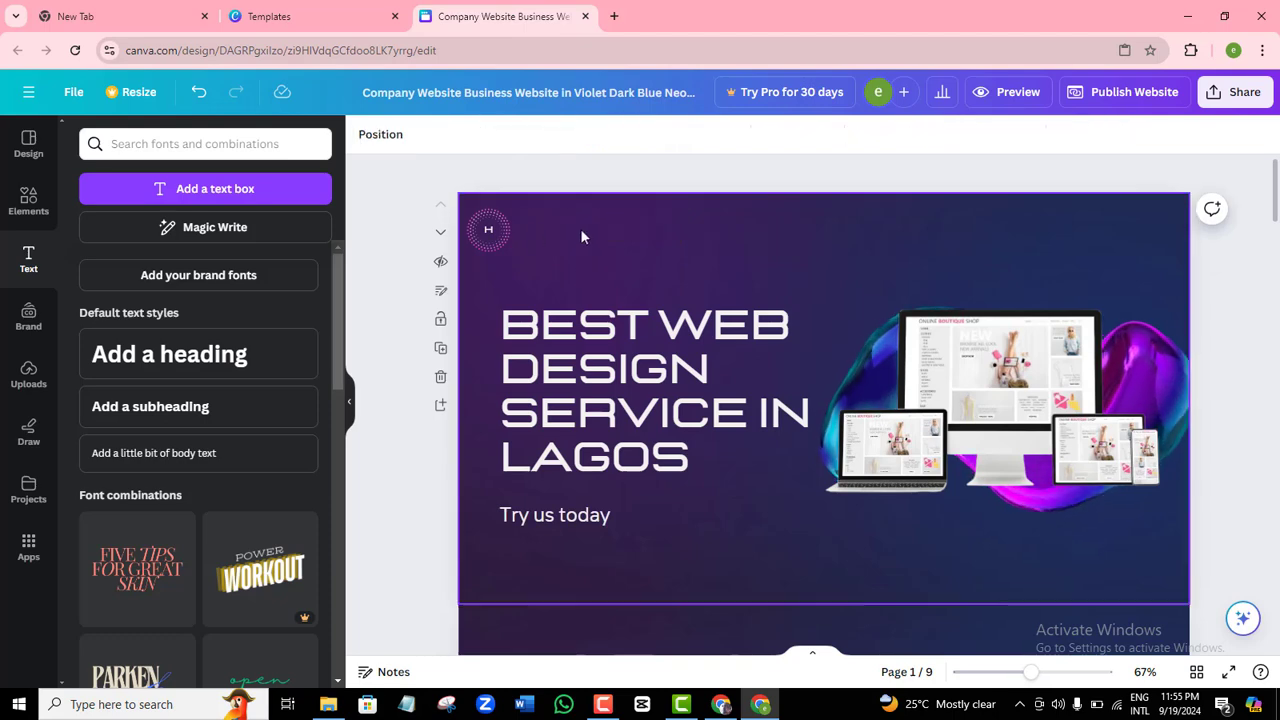
click(497, 231)
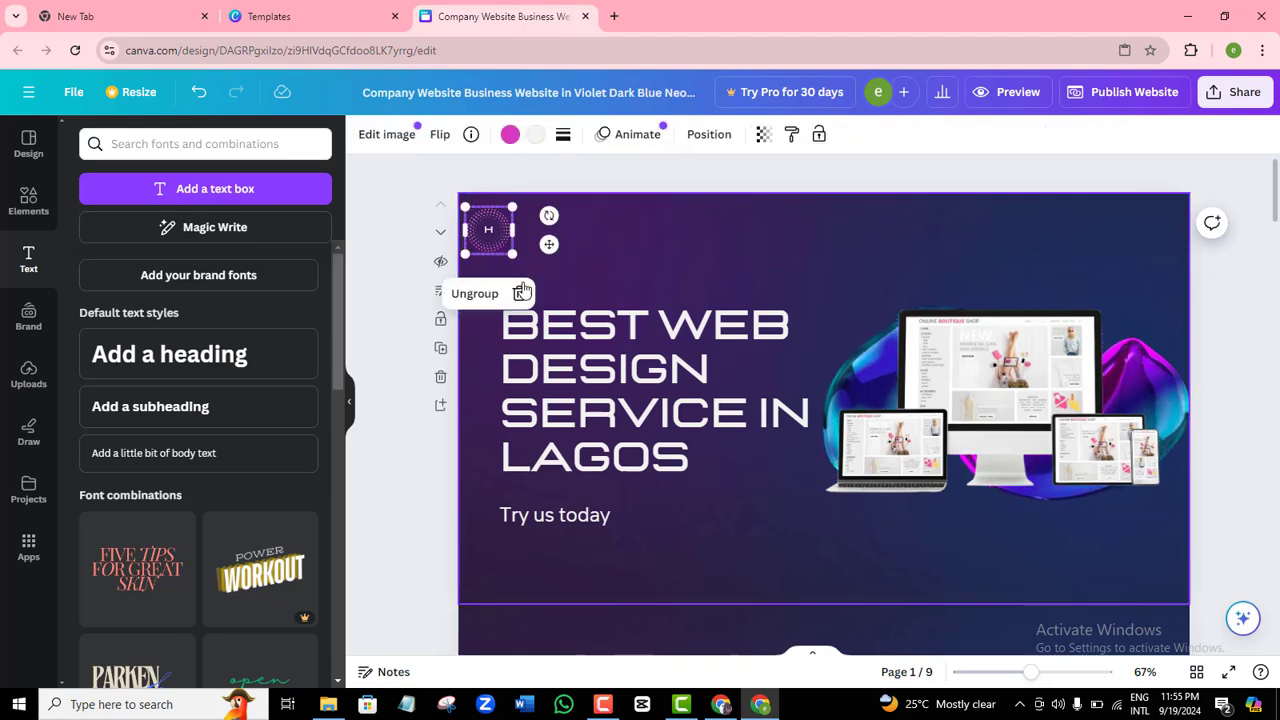
click(520, 293)
key(Delete)
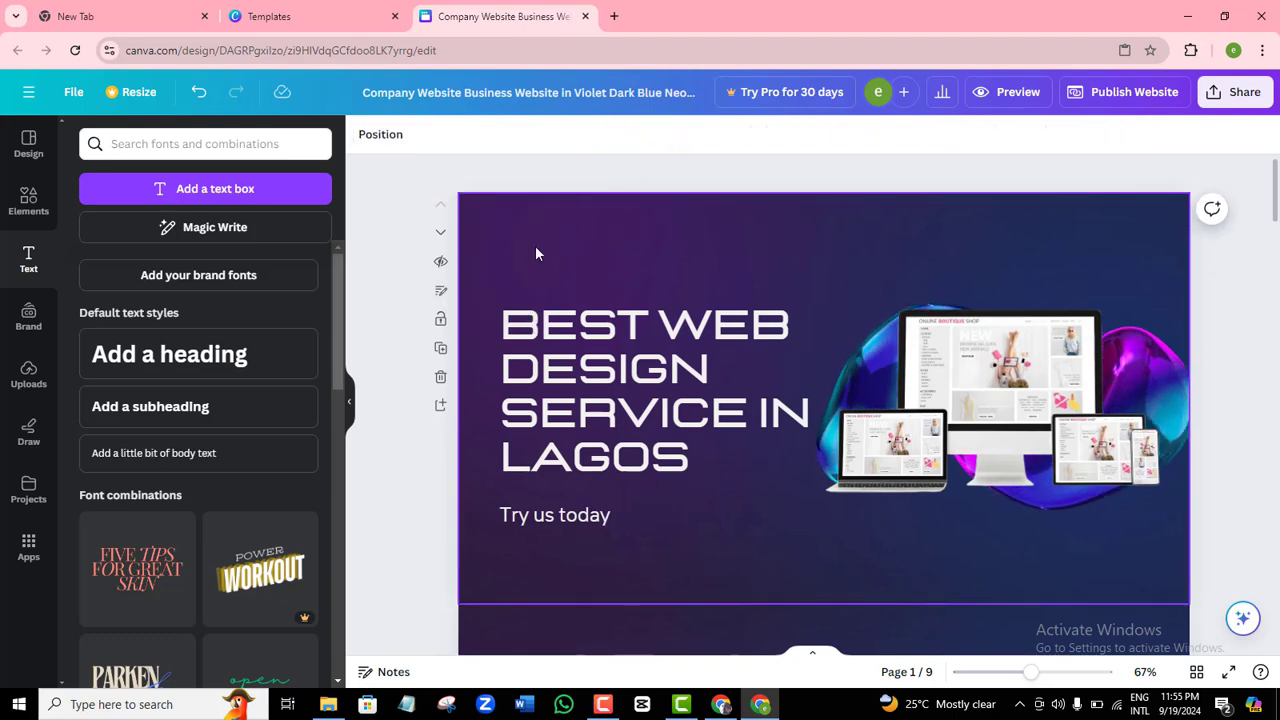
Upload the Blue Waves Surfing Club Logo file and add it to the hero page.
click(29, 375)
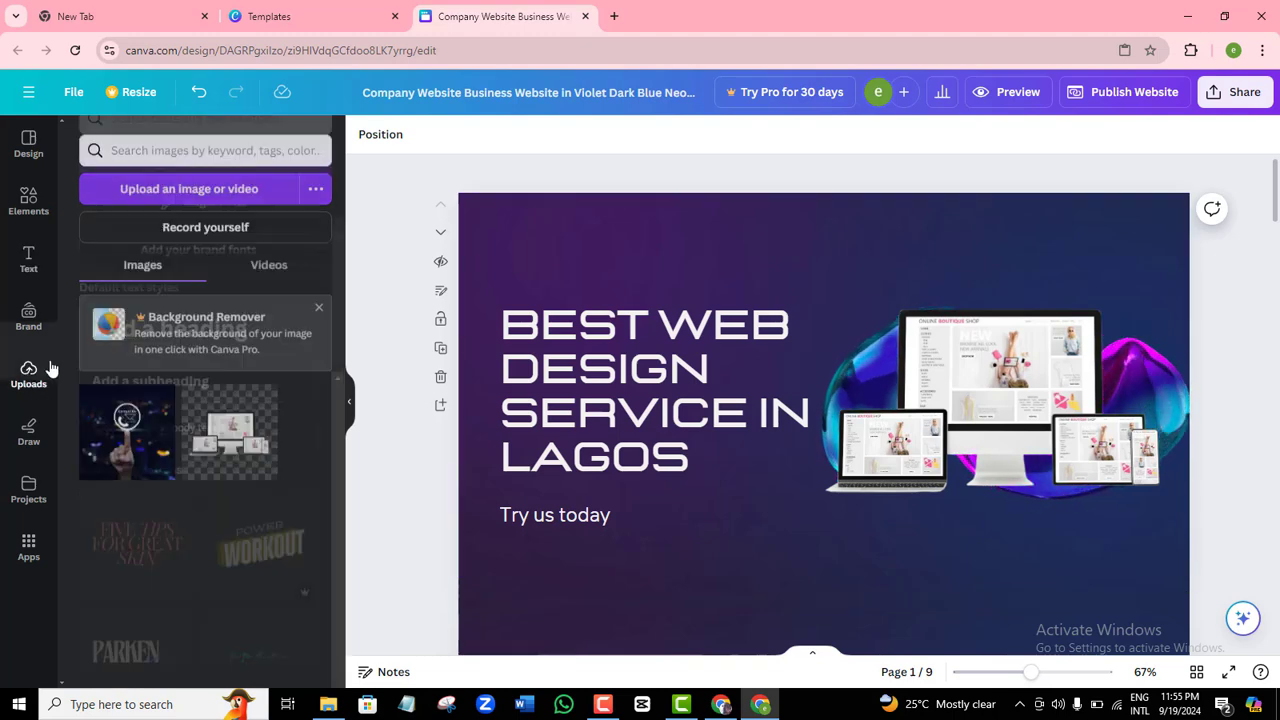
click(165, 184)
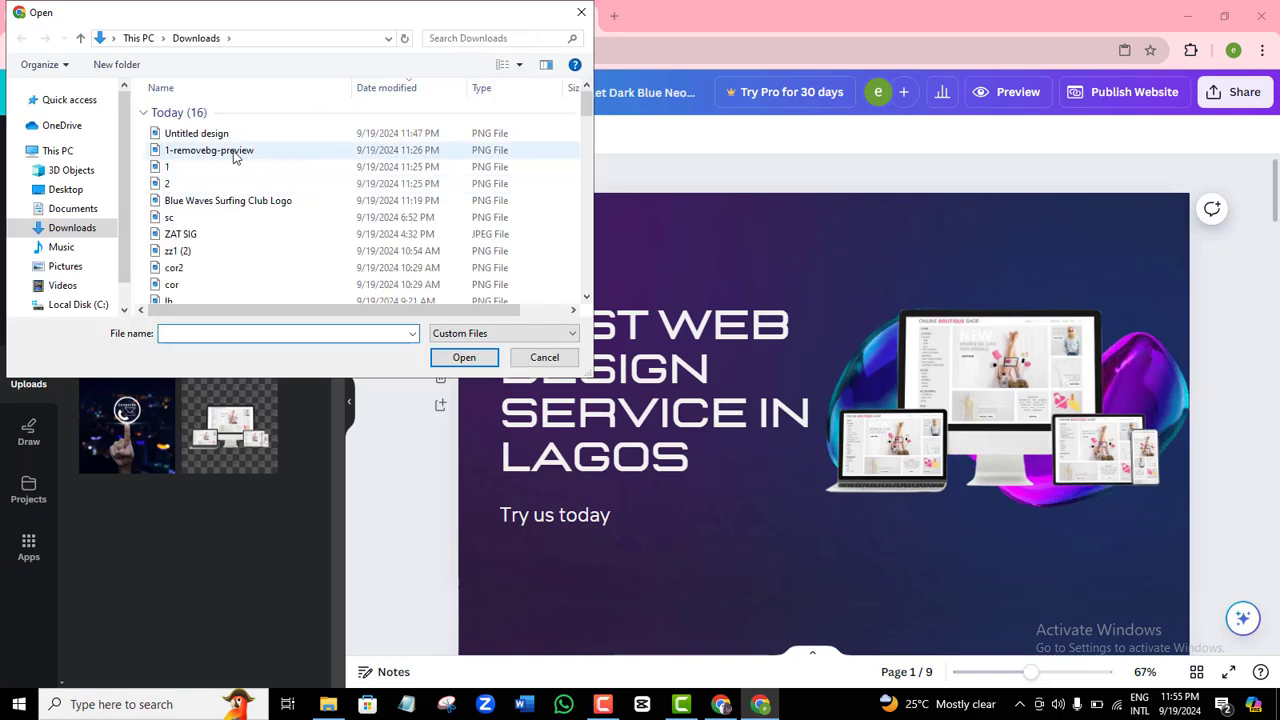
double_click(233, 205)
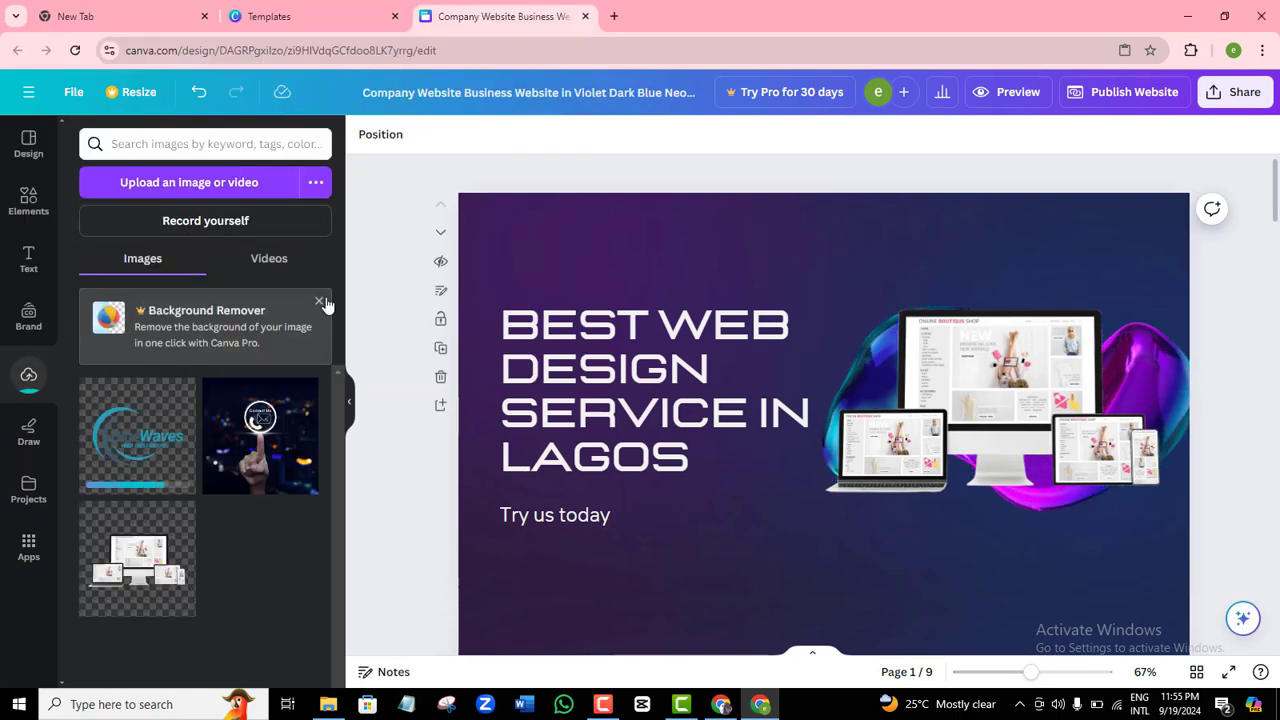
click(143, 447)
Resize the BlueWaves logo and place it in the top-left corner above the headline.
drag(826, 330, 636, 300)
drag(770, 412, 666, 240)
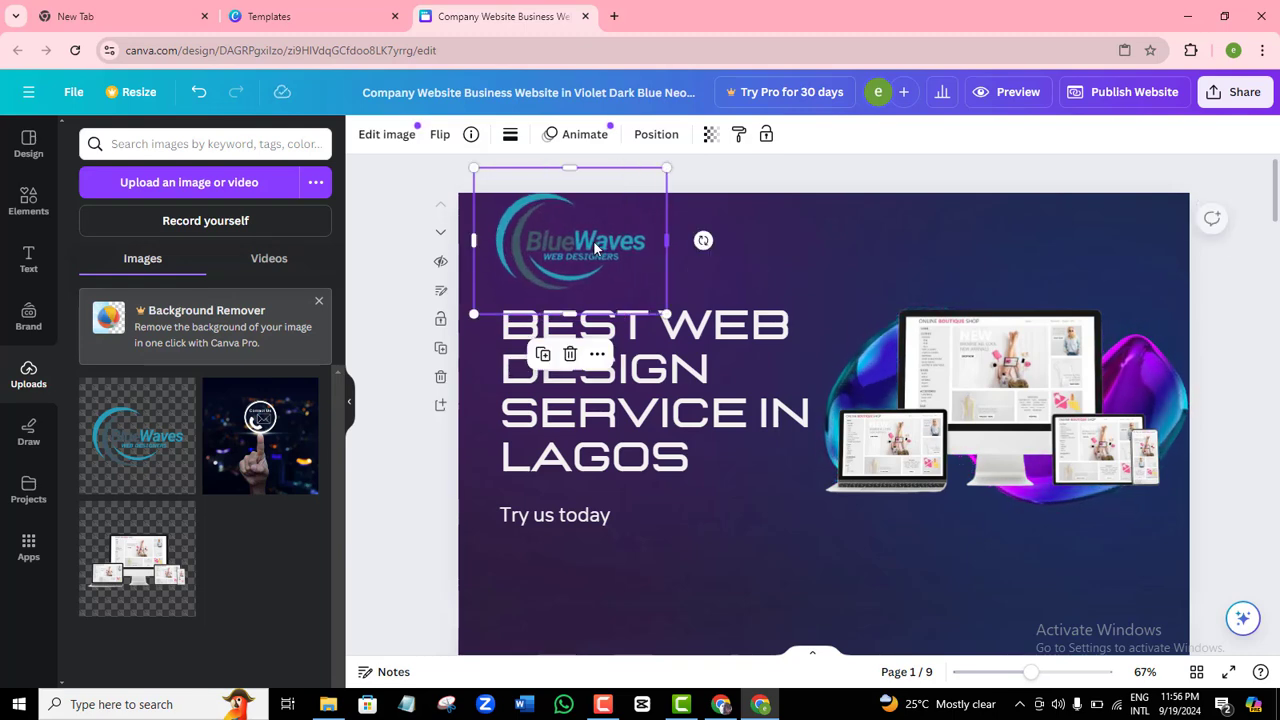
drag(587, 244, 573, 247)
click(839, 249)
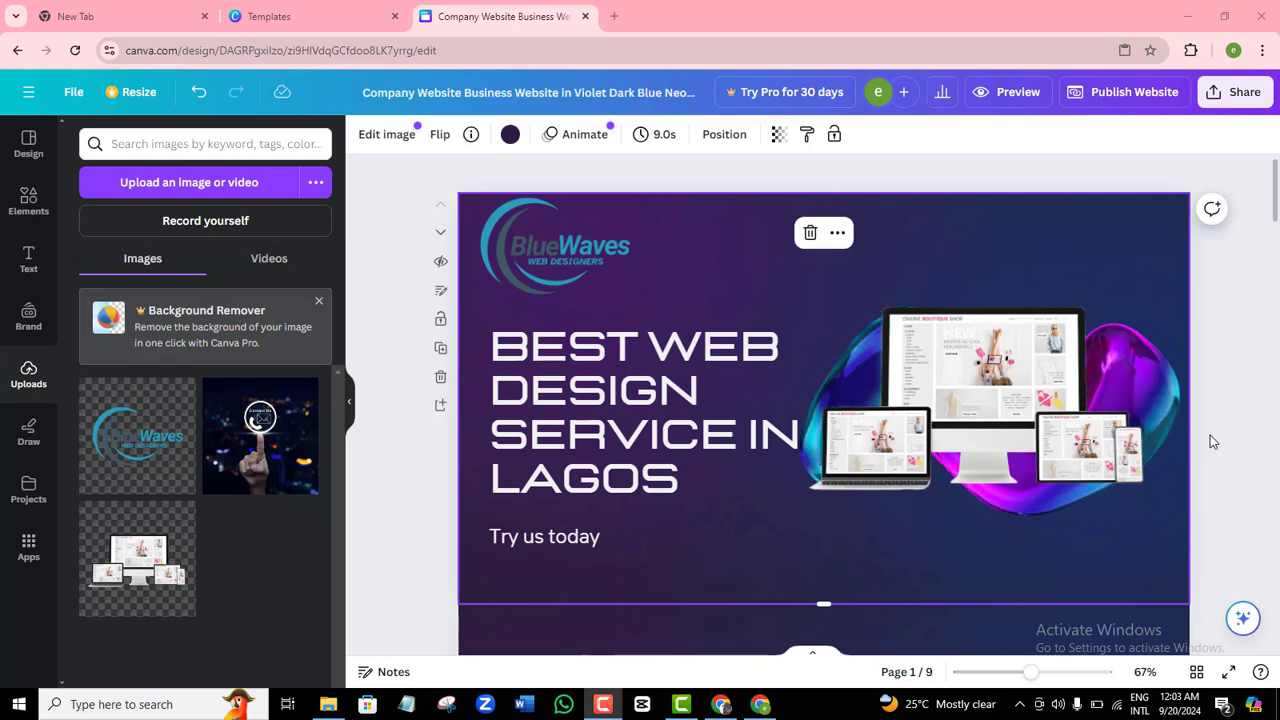
Preview the website, scrolling through it in Mobile view, then return to Desktop view.
click(1016, 93)
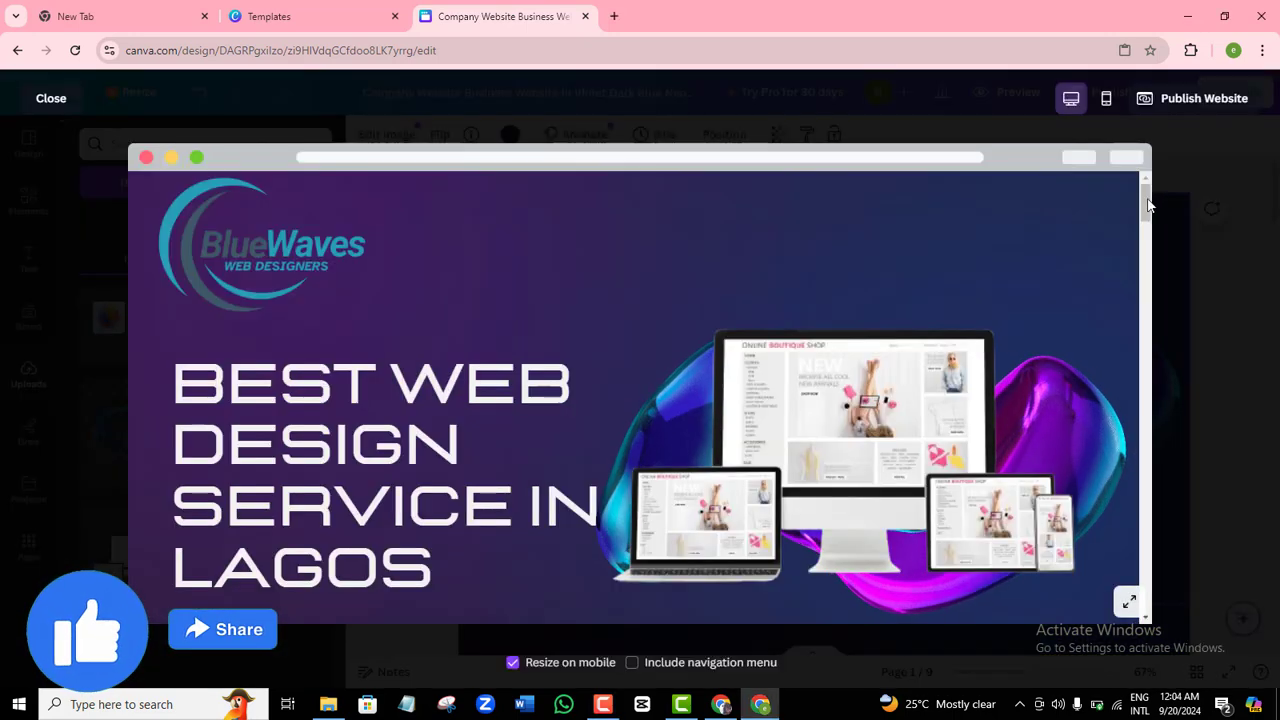
mouse_move(1148, 205)
mouse_down()
mouse_move(1148, 600)
mouse_move(1146, 192)
mouse_up()
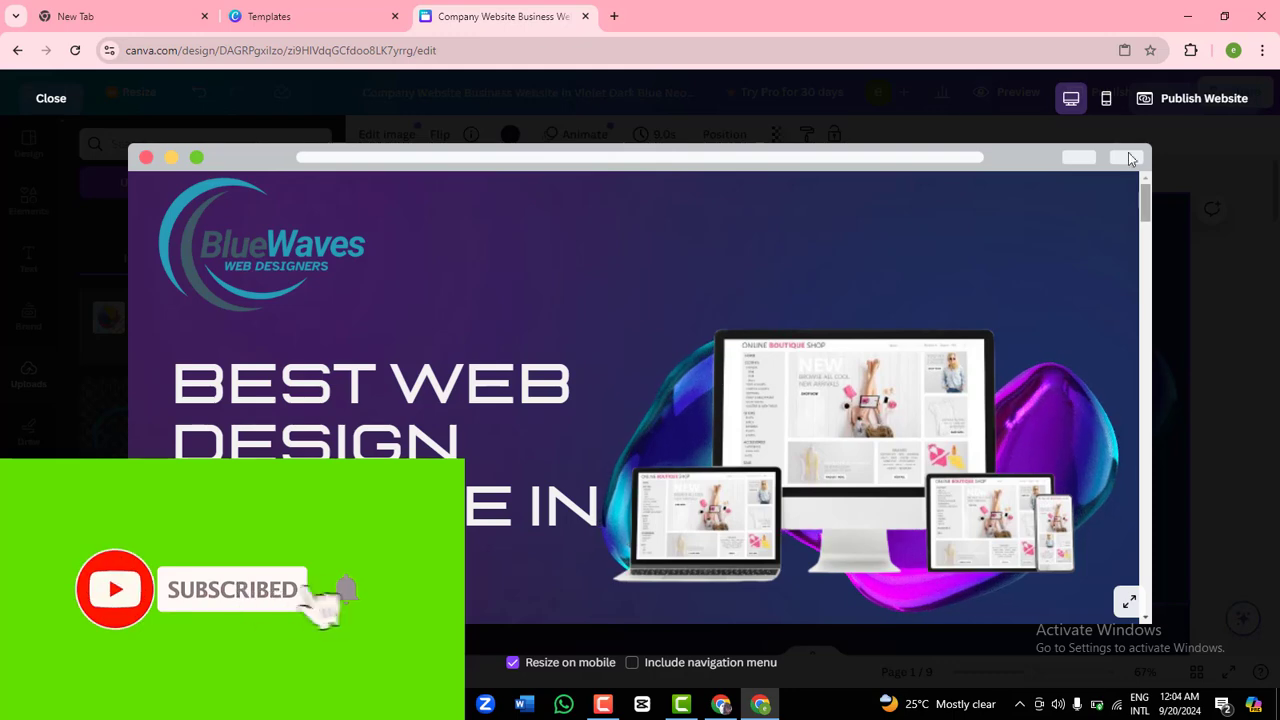
click(1107, 100)
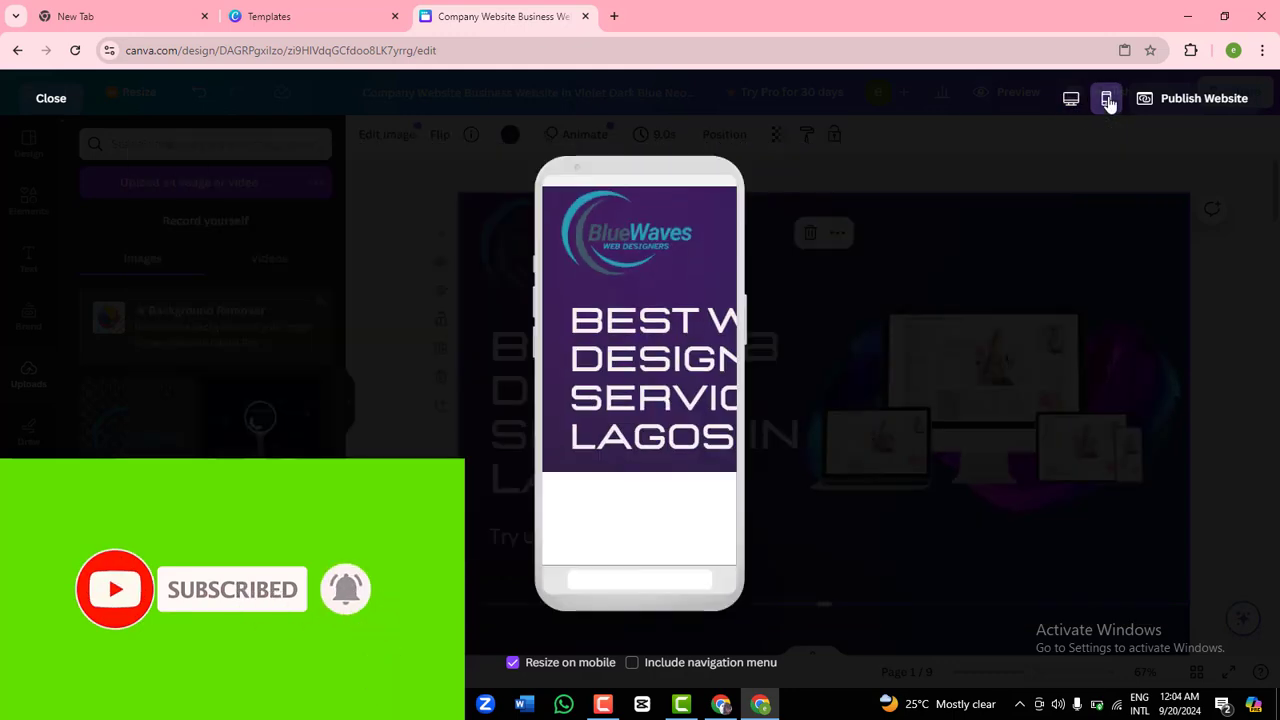
mouse_move(733, 224)
mouse_down()
mouse_move(730, 550)
mouse_move(738, 212)
mouse_up()
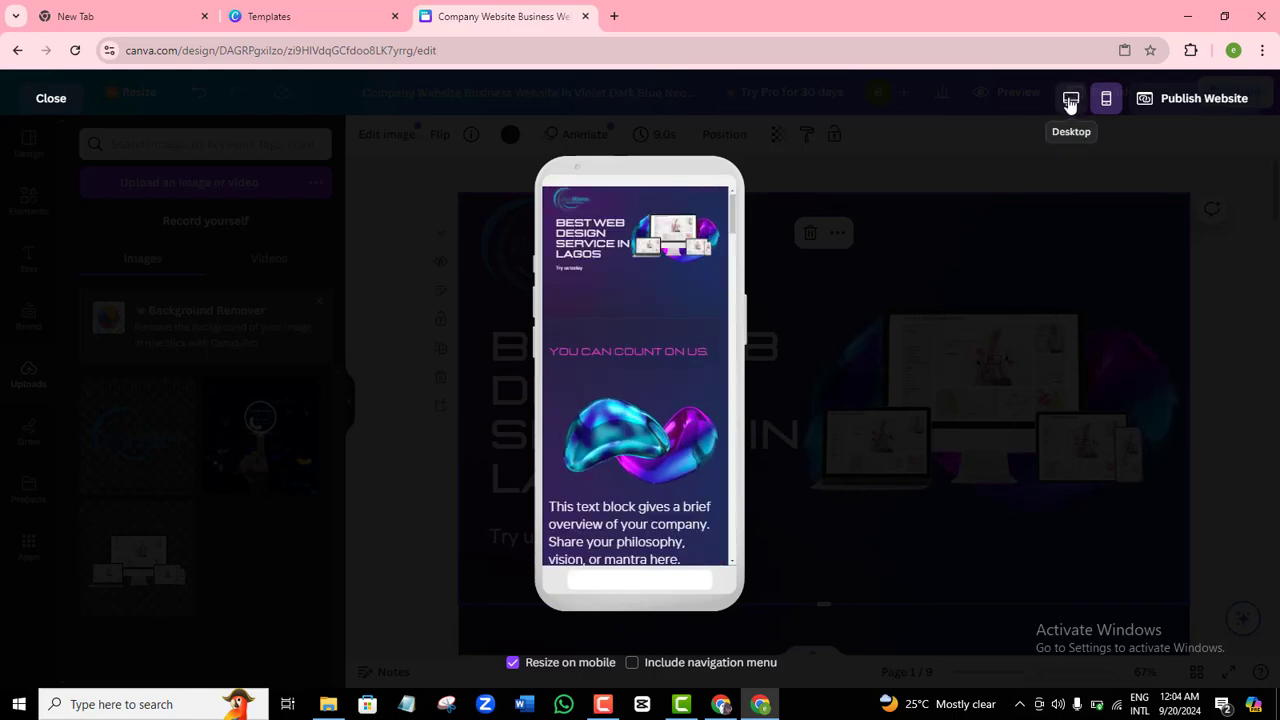
click(1069, 100)
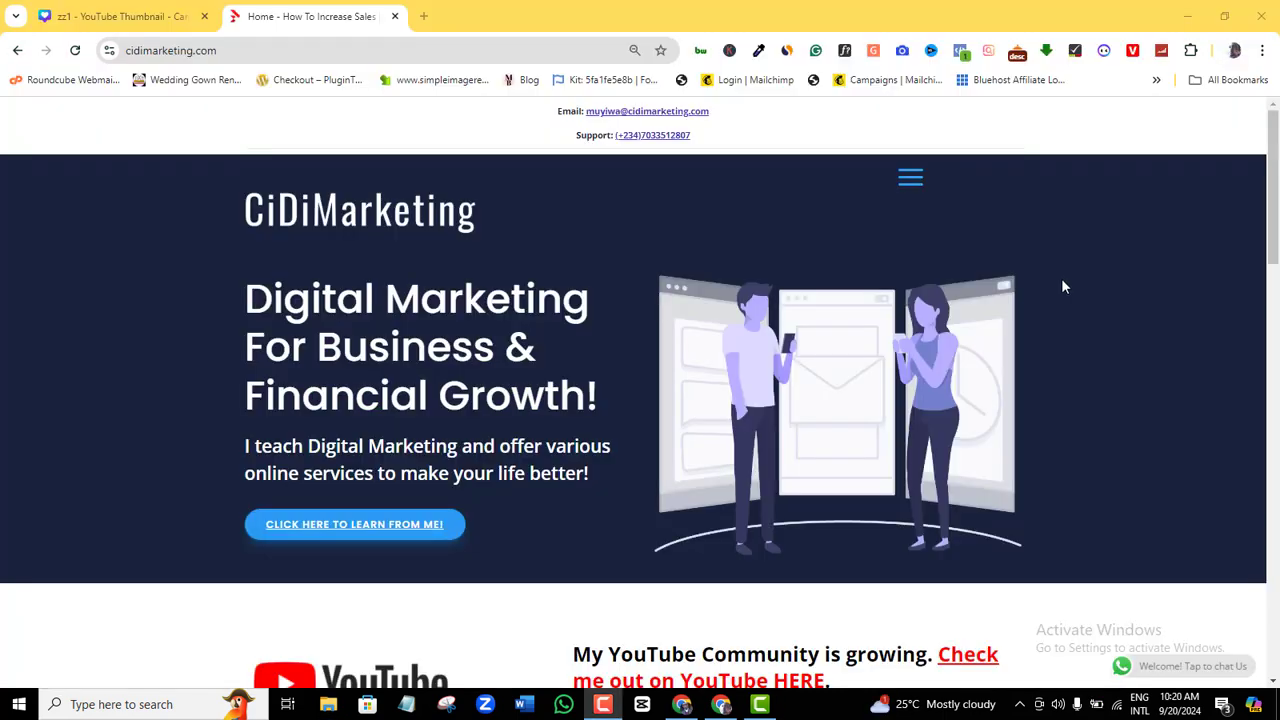
click(910, 183)
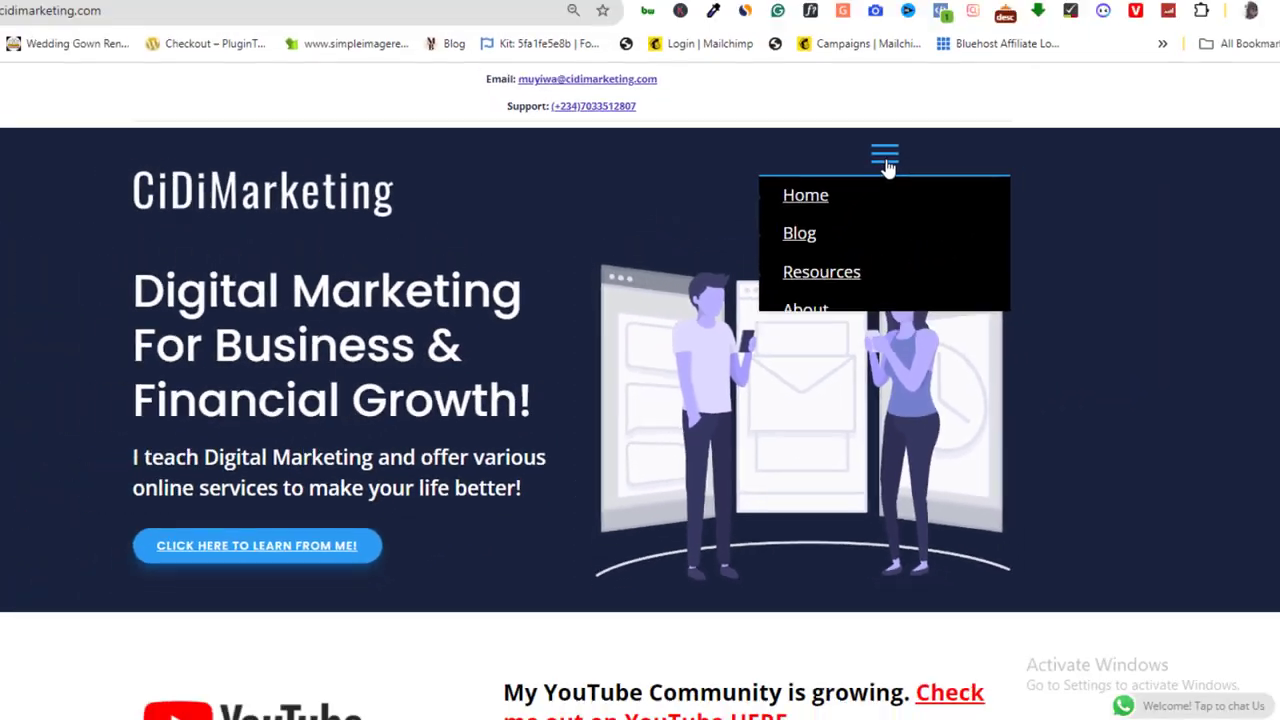
click(1057, 27)
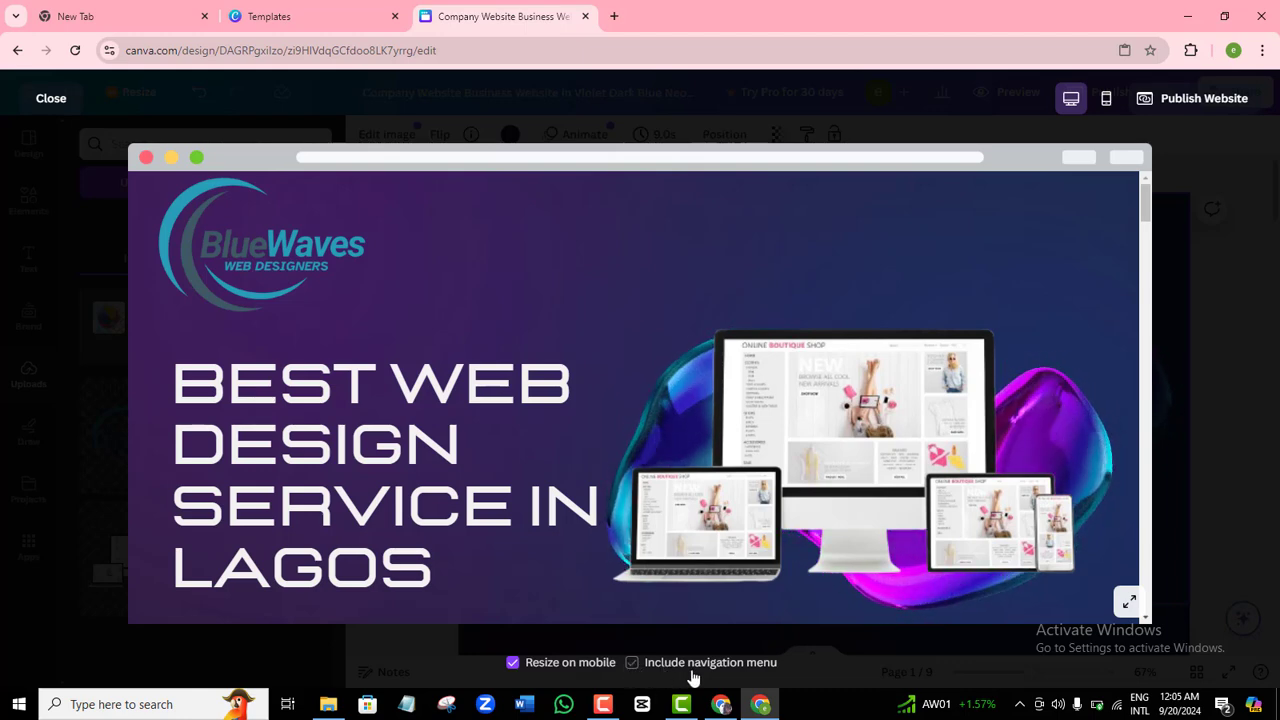
Include a navigation menu in the preview and test its About and Contact links.
click(632, 663)
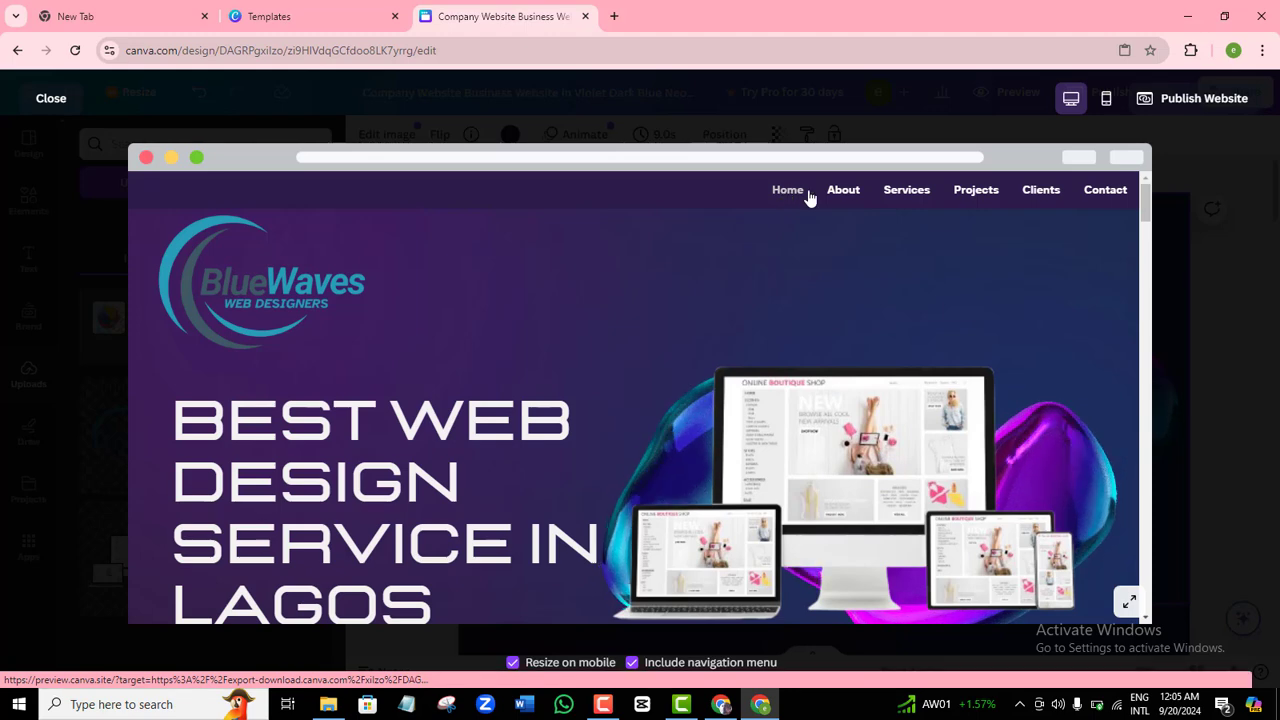
click(841, 196)
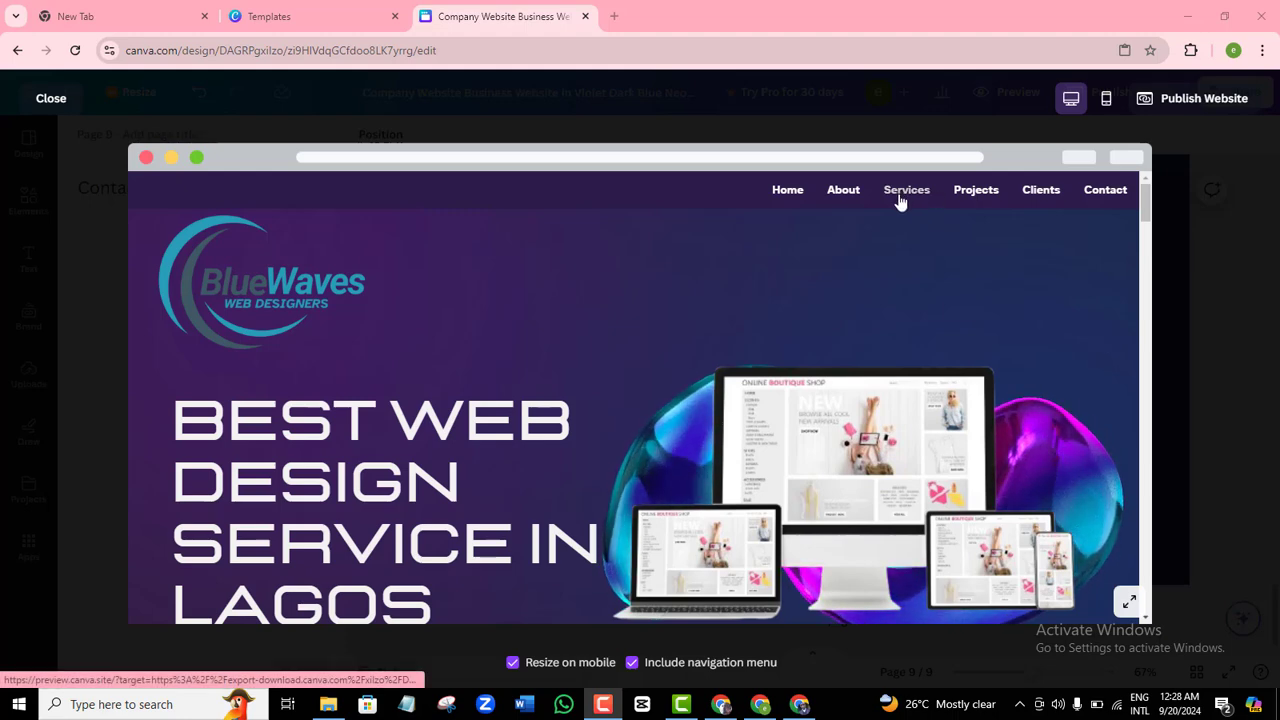
click(1102, 192)
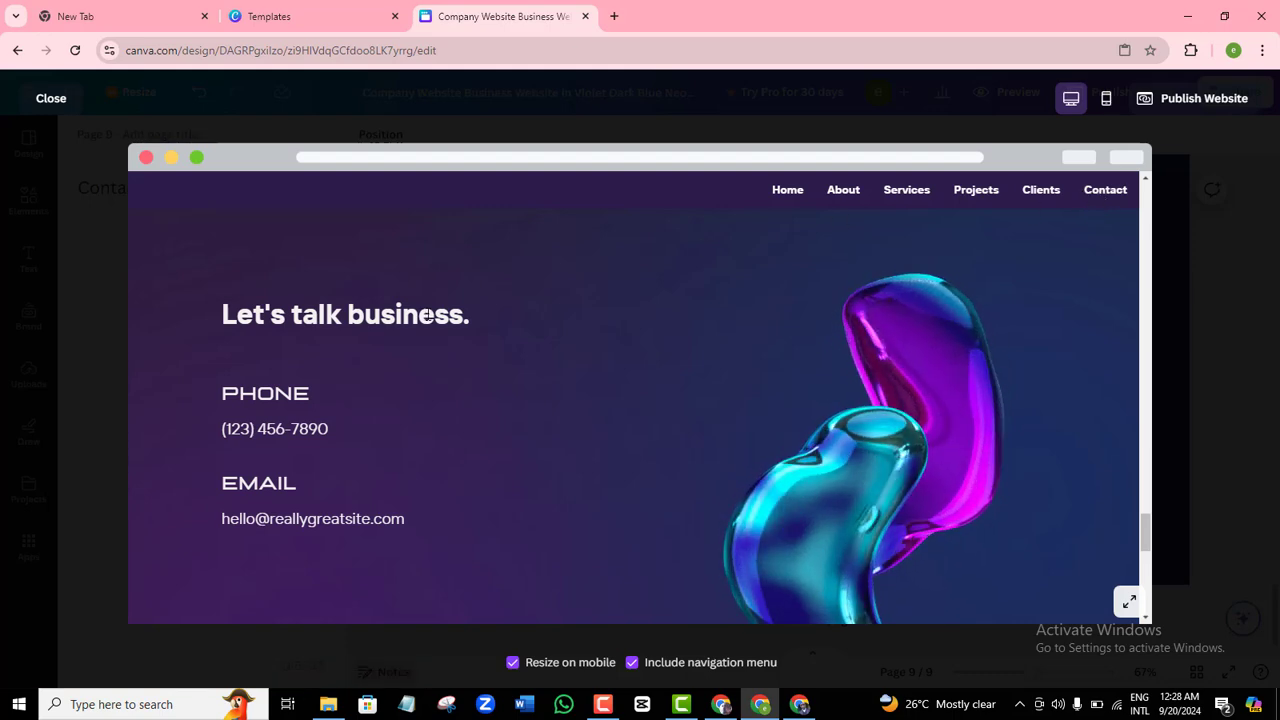
Change page 8's title to 'Business' in its page notes and reopen the preview.
click(52, 100)
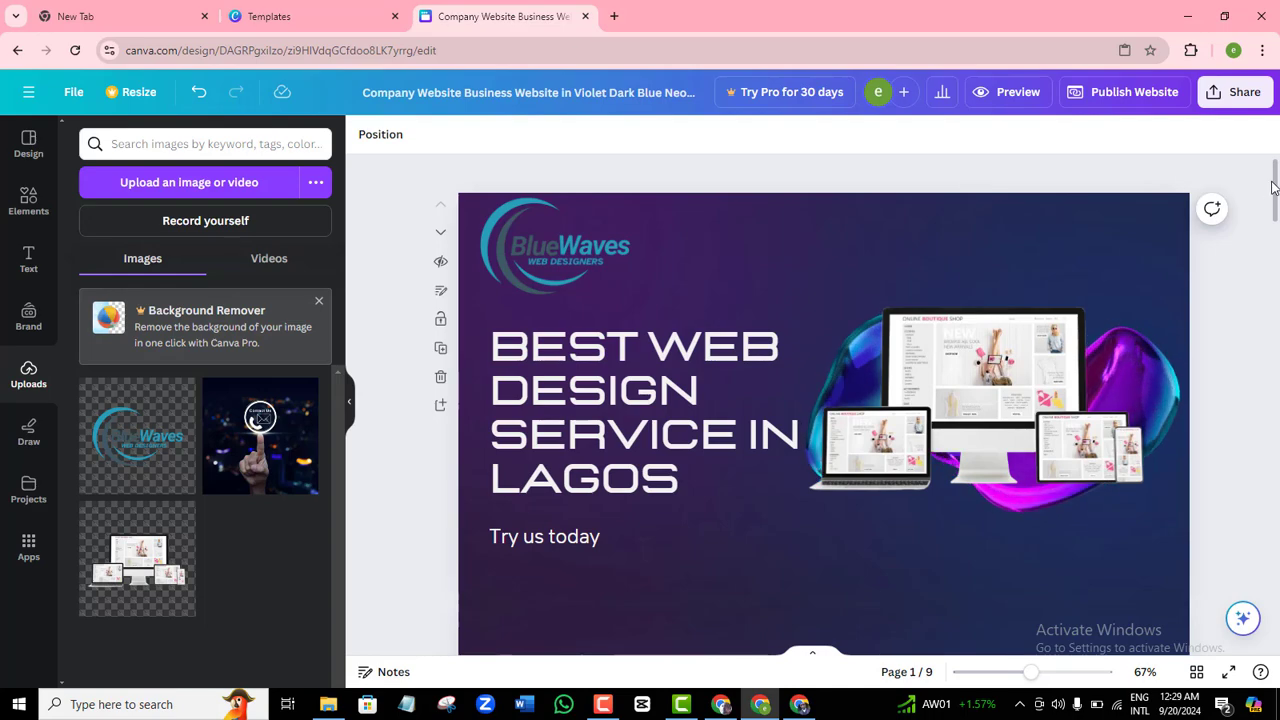
drag(1275, 187, 1274, 535)
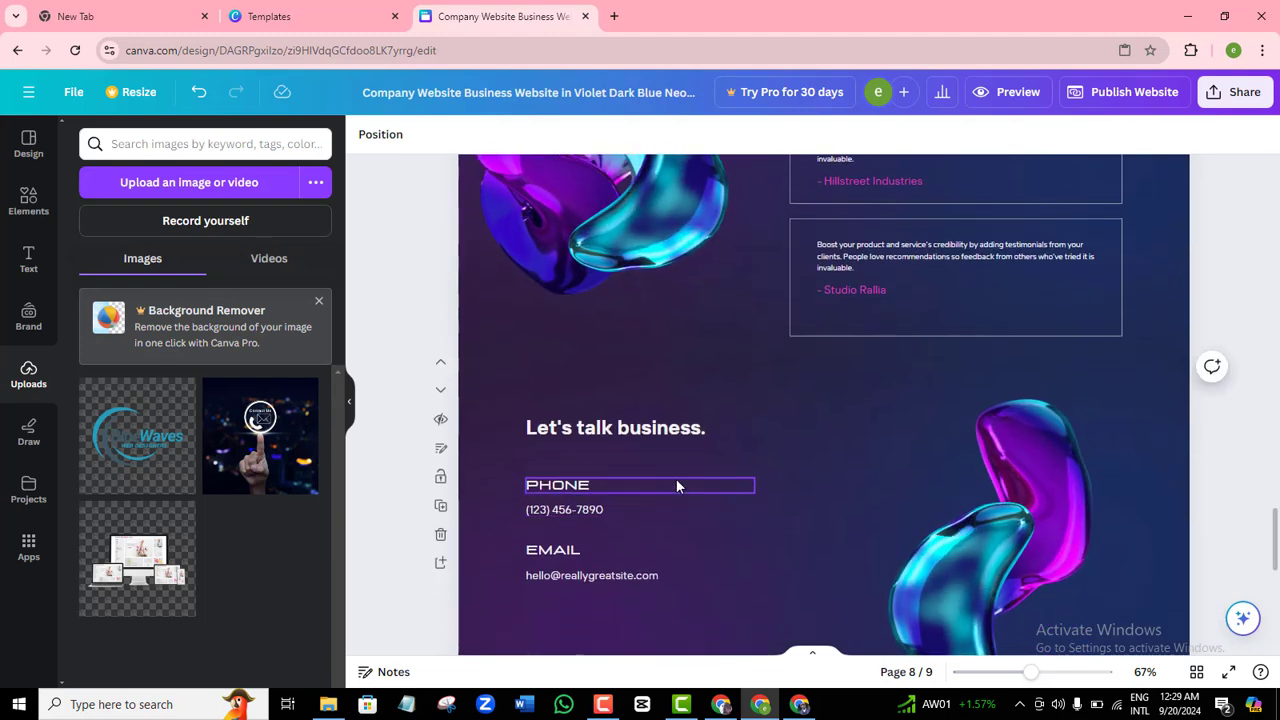
click(855, 429)
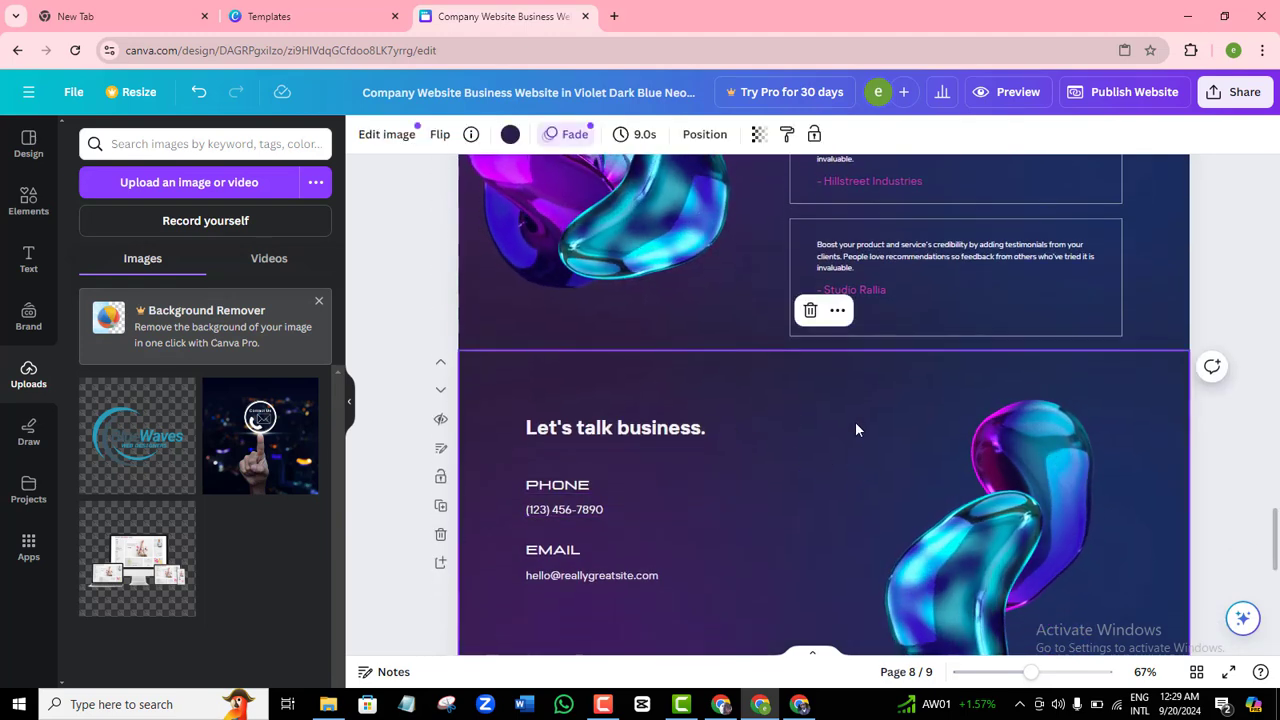
click(393, 672)
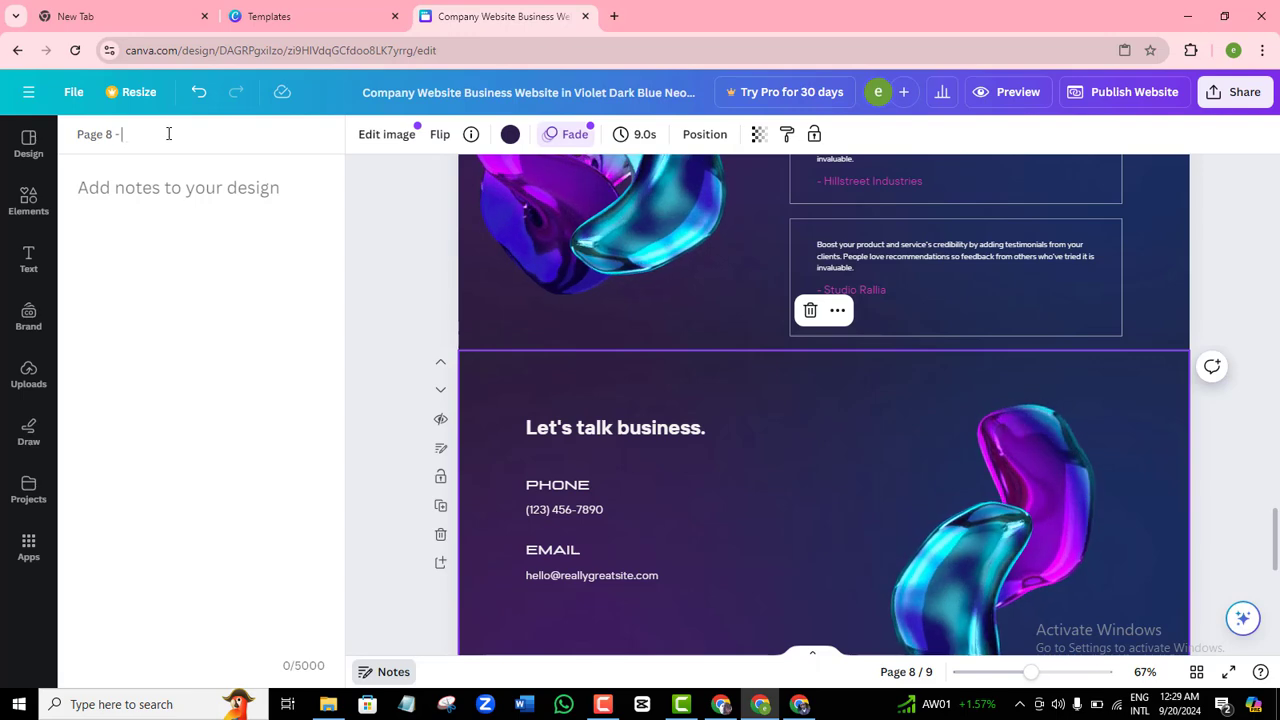
text(Business)
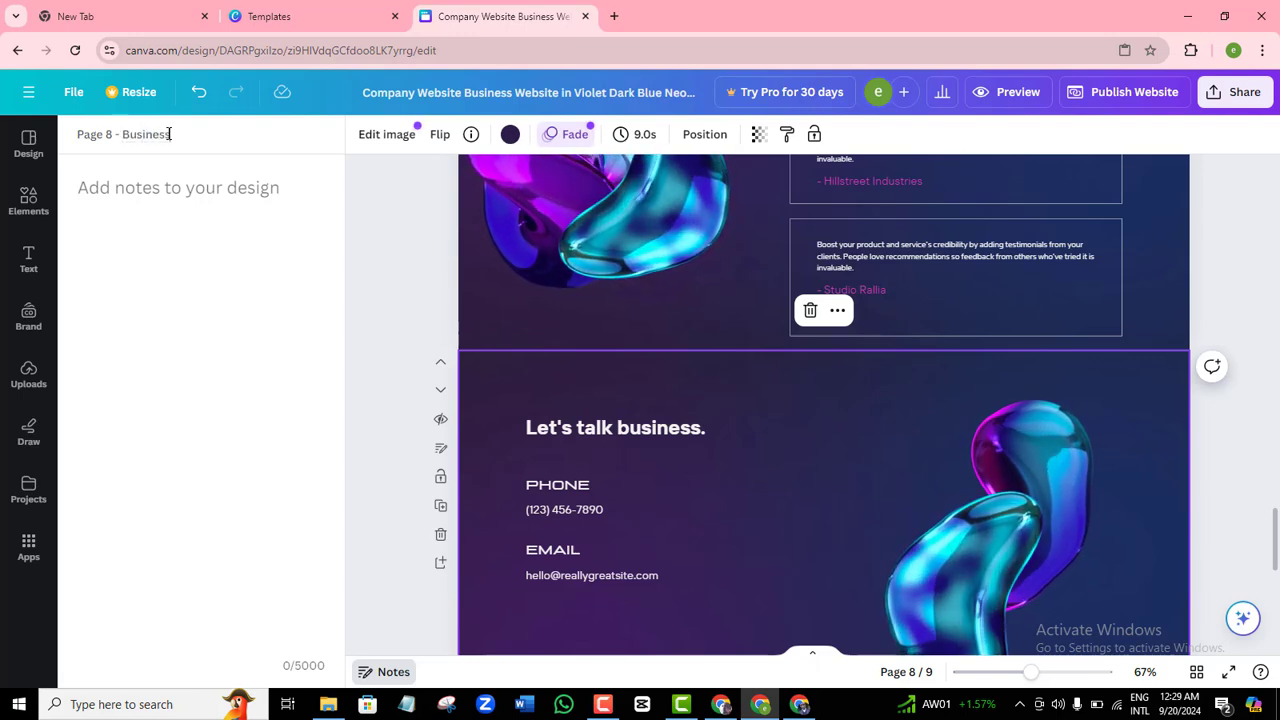
click(390, 224)
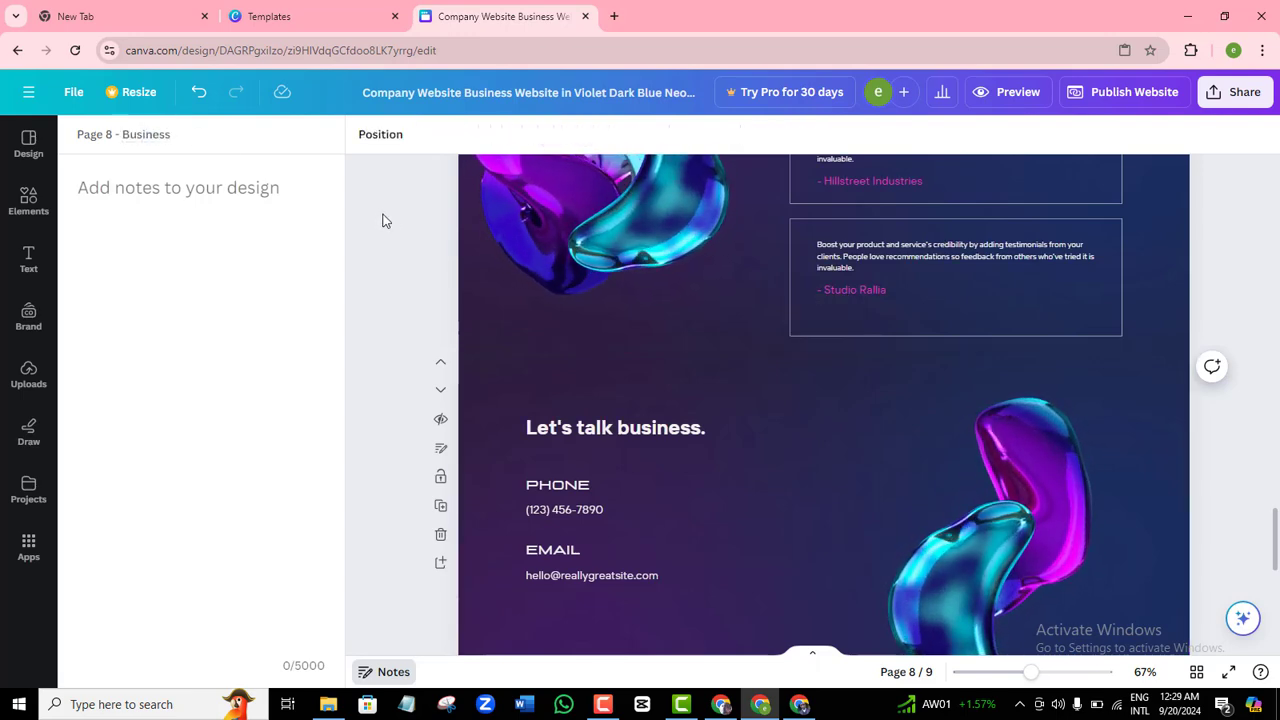
click(1012, 98)
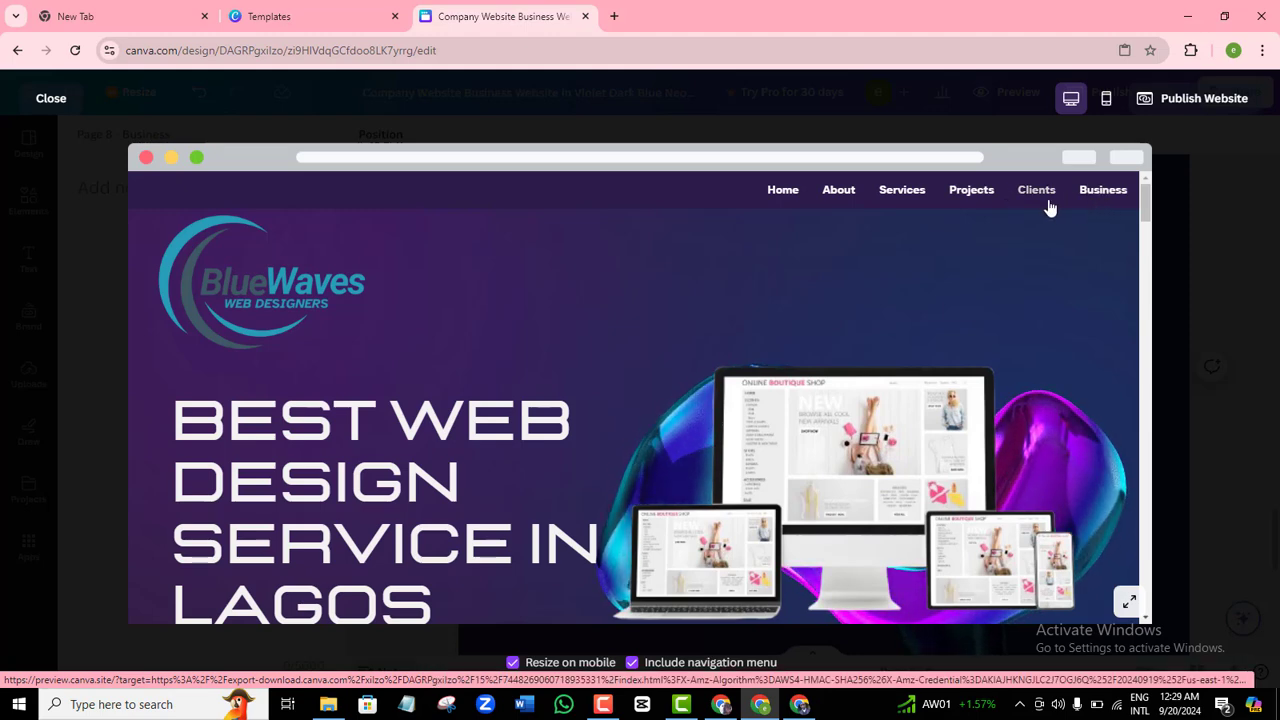
Check the Business link jumps to 'Let's talk business.', then close the preview and page notes.
click(1112, 189)
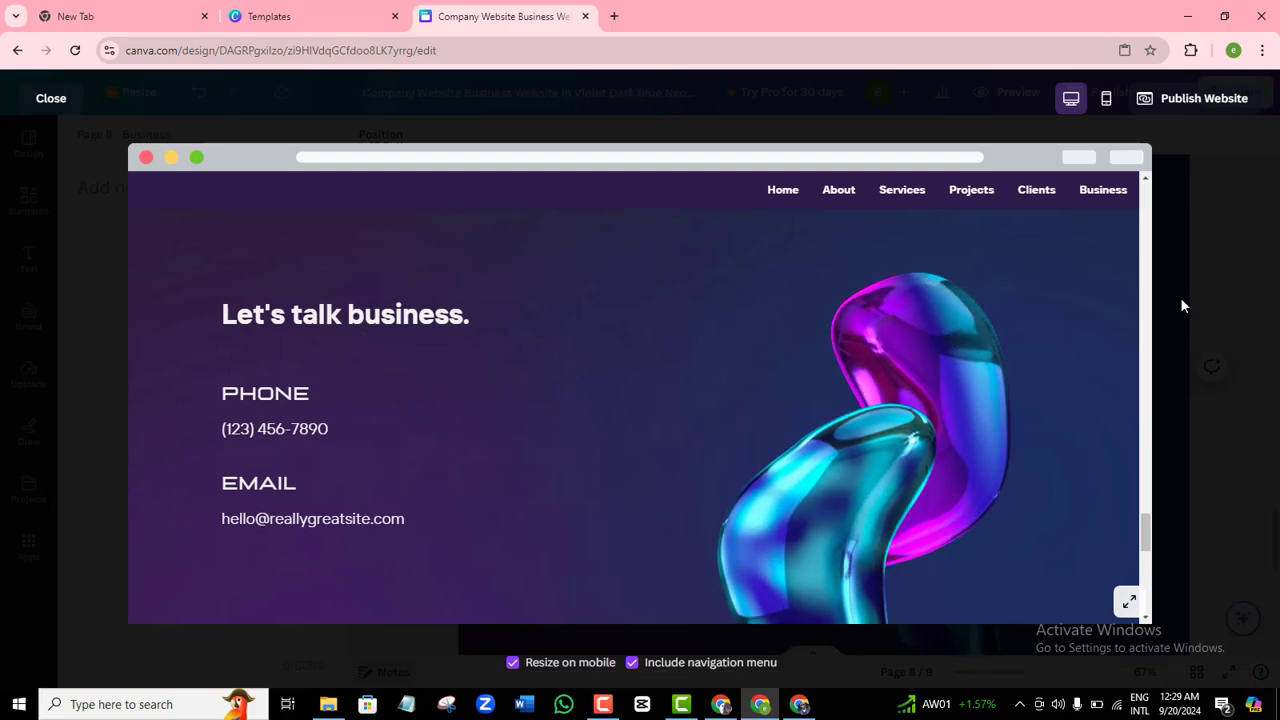
drag(1147, 517, 1147, 185)
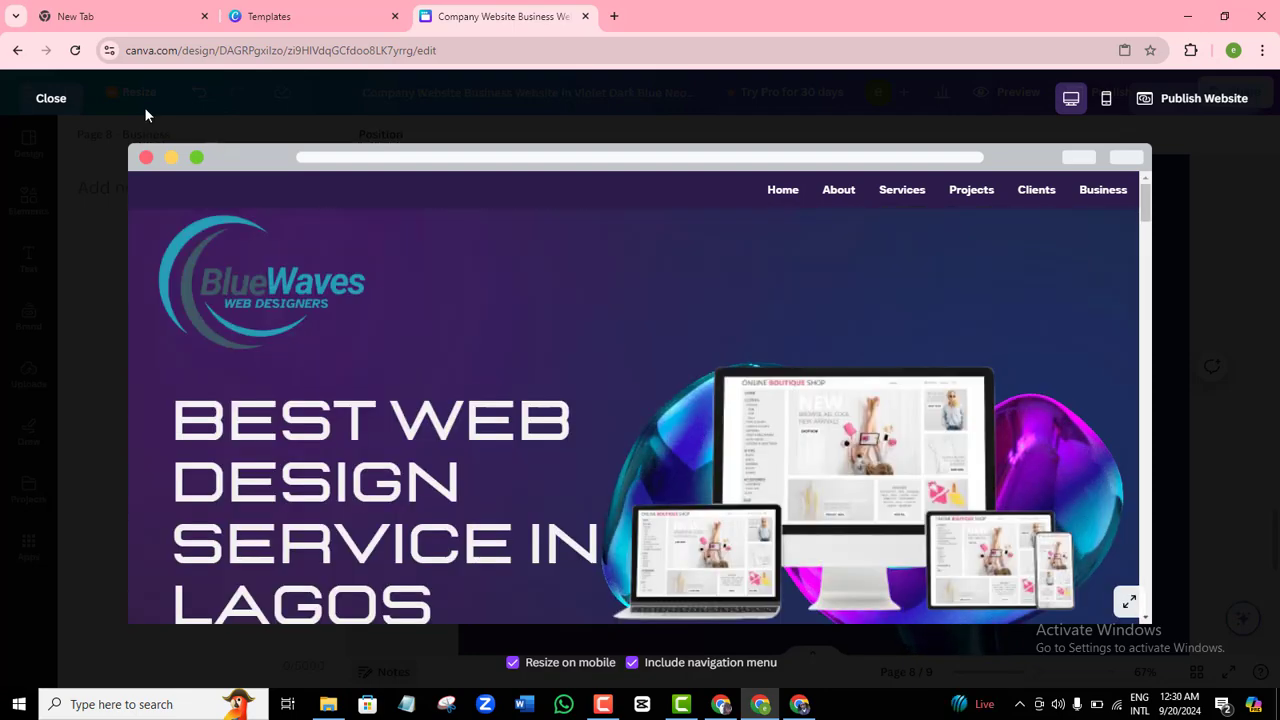
click(50, 98)
click(388, 671)
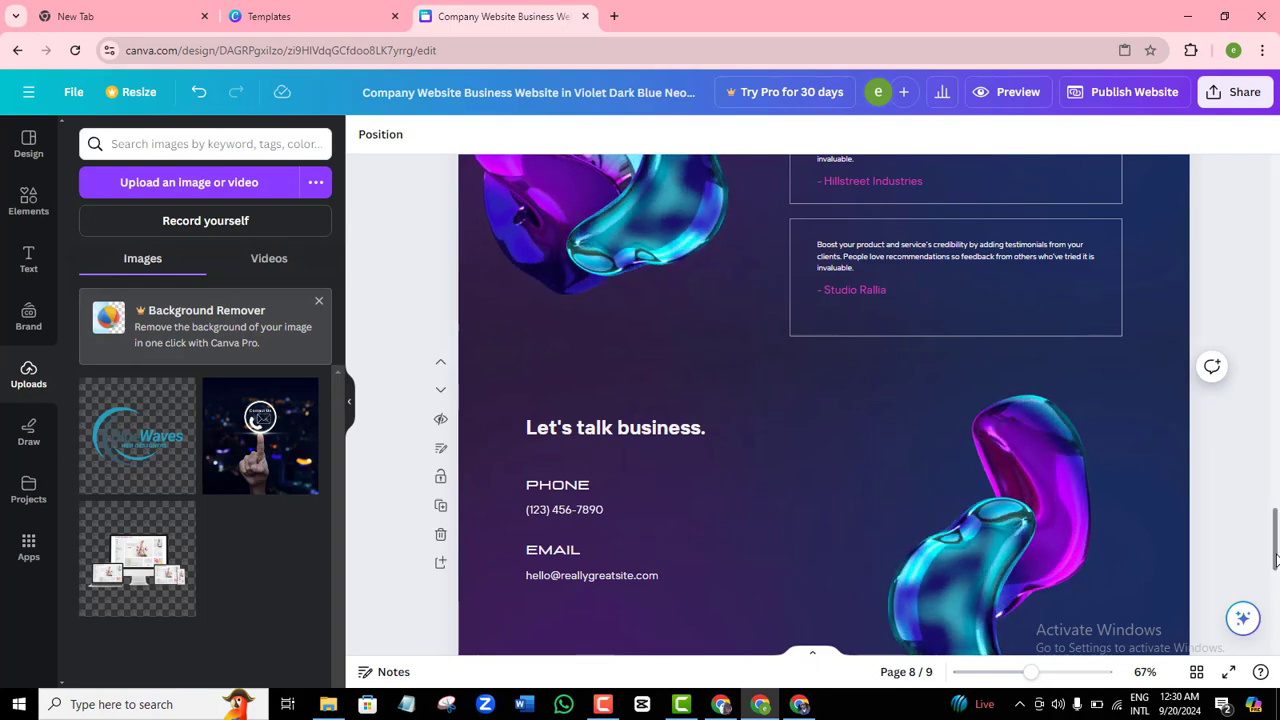
Apply the Rise page animation to the BlueWaves hero page.
drag(1275, 540, 1275, 207)
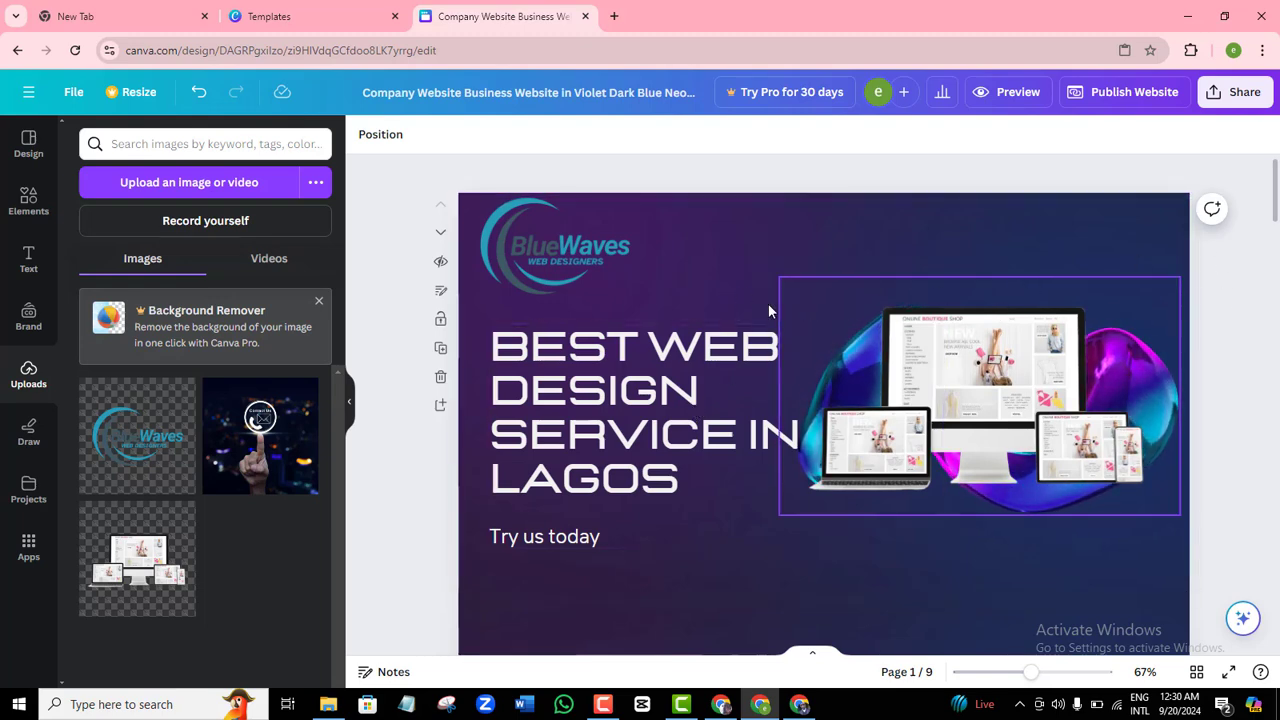
click(724, 283)
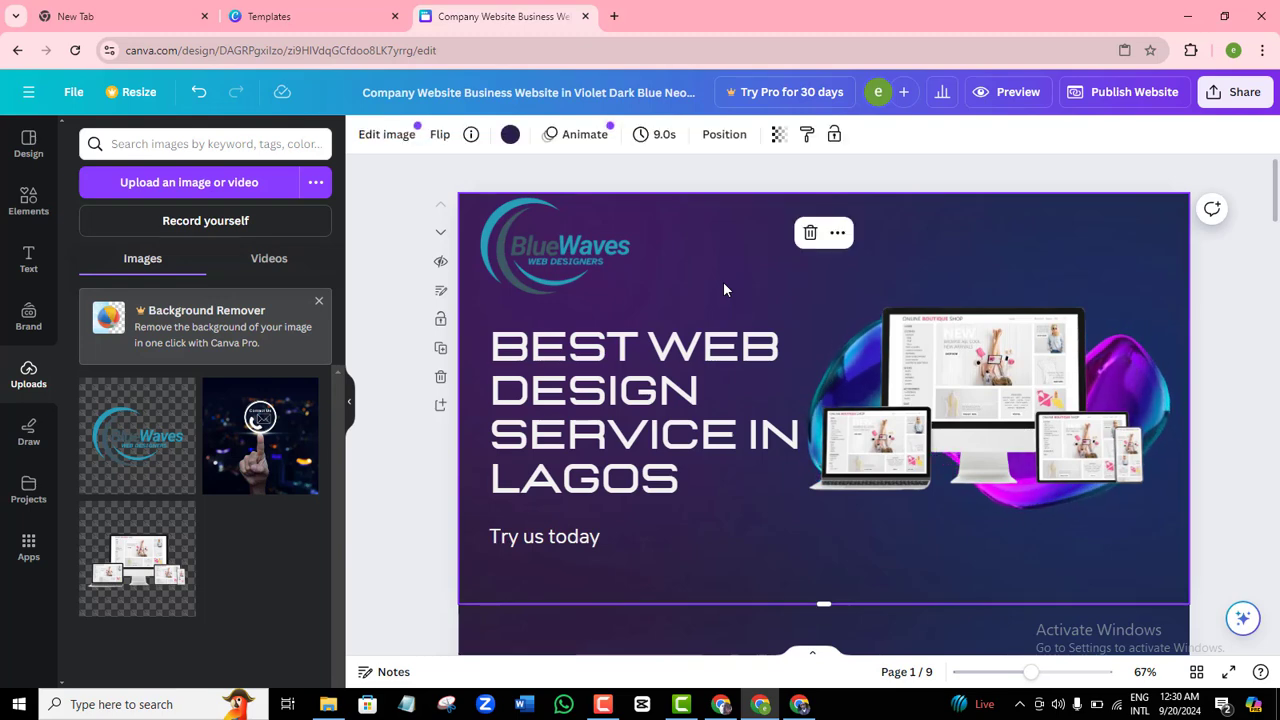
click(584, 134)
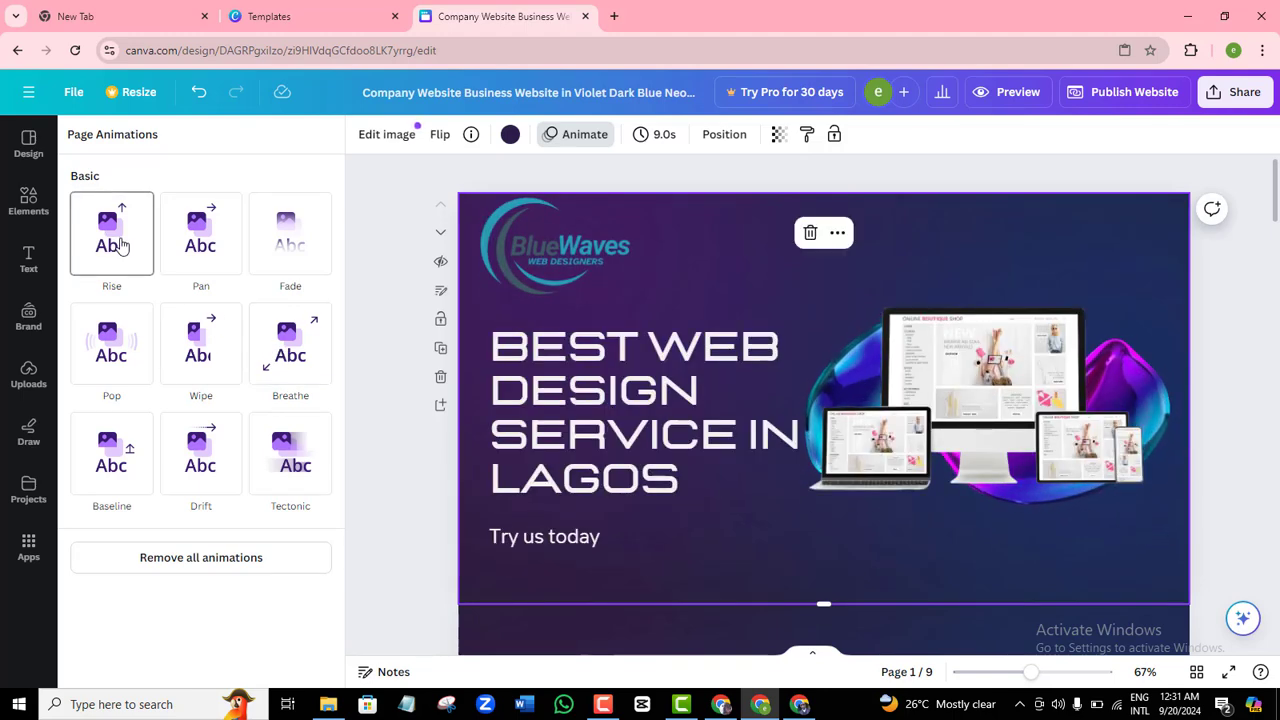
click(118, 245)
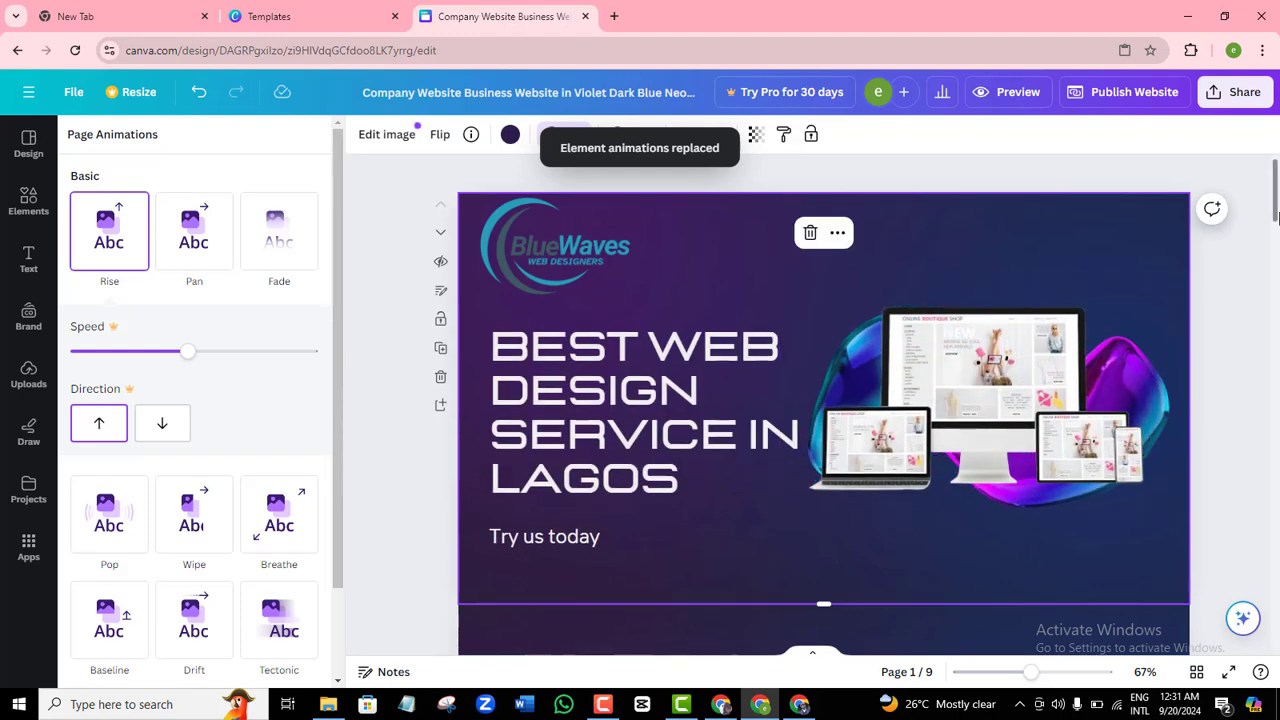
mouse_move(1277, 218)
mouse_down()
mouse_move(1277, 330)
mouse_move(1270, 228)
mouse_up()
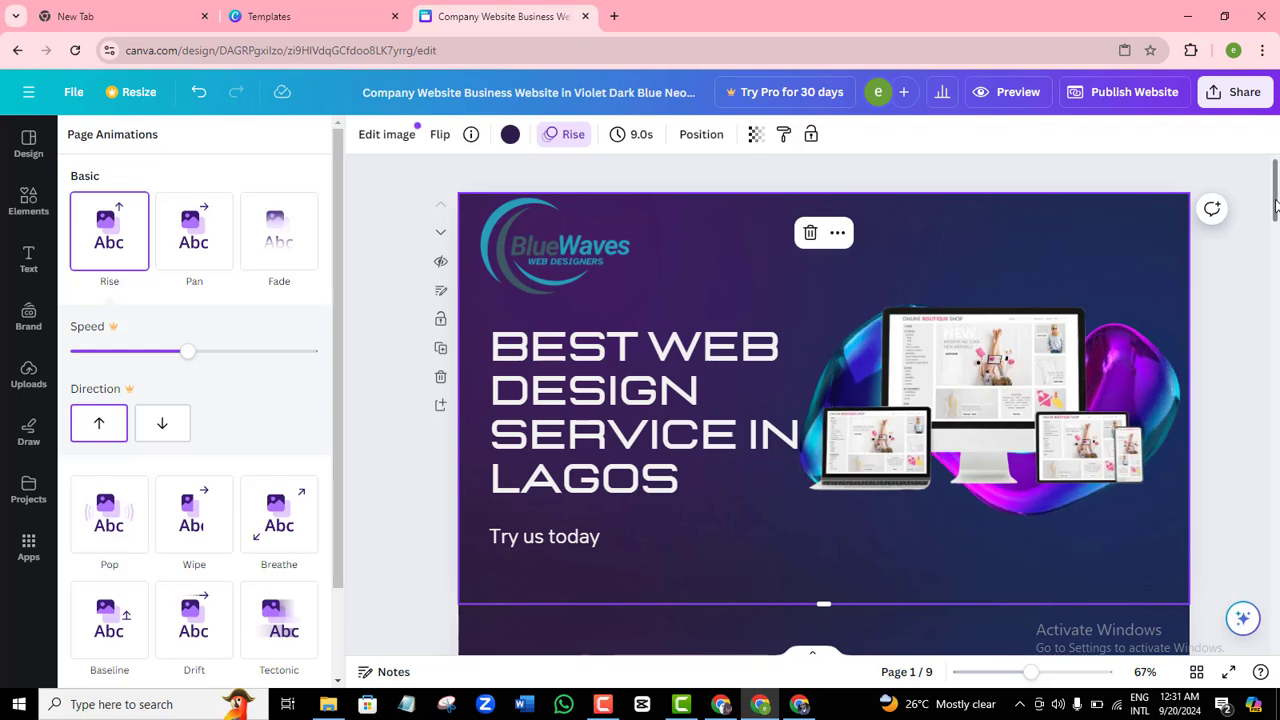
Set the website URL to bluewavesdesigners.my.canva.site and publish the site live.
click(1114, 100)
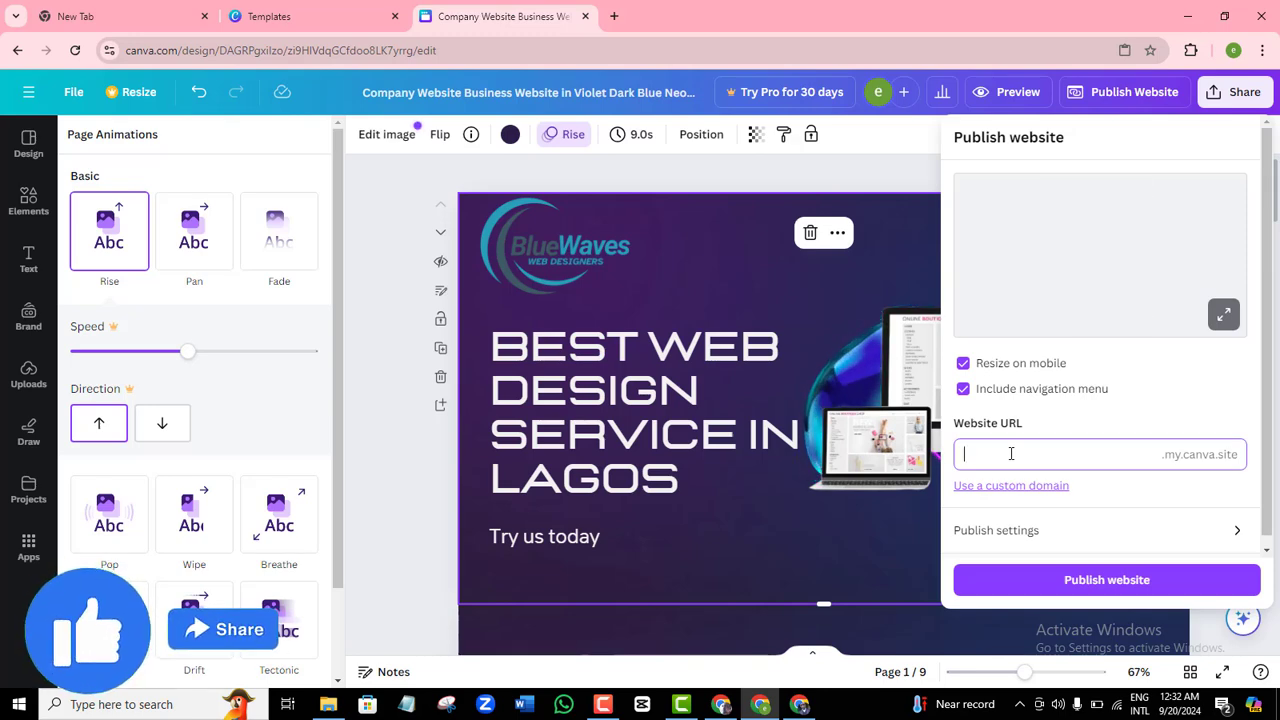
text(bluewaves)
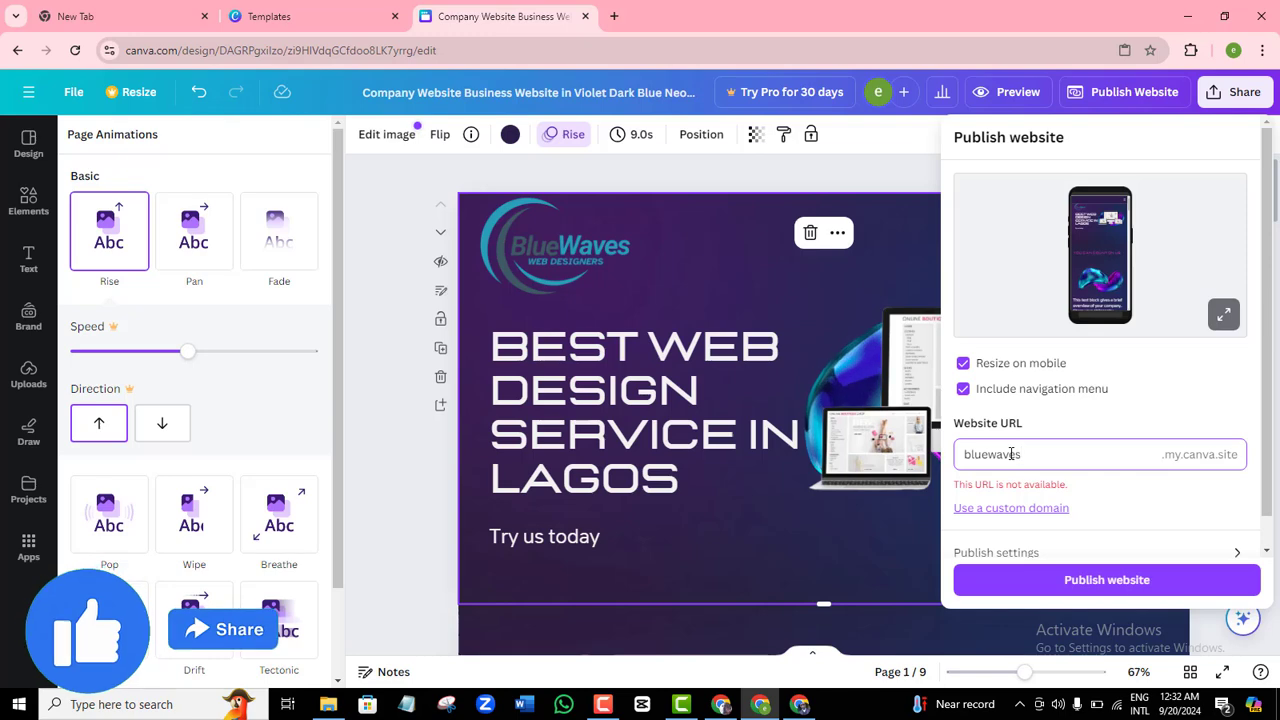
text(designers)
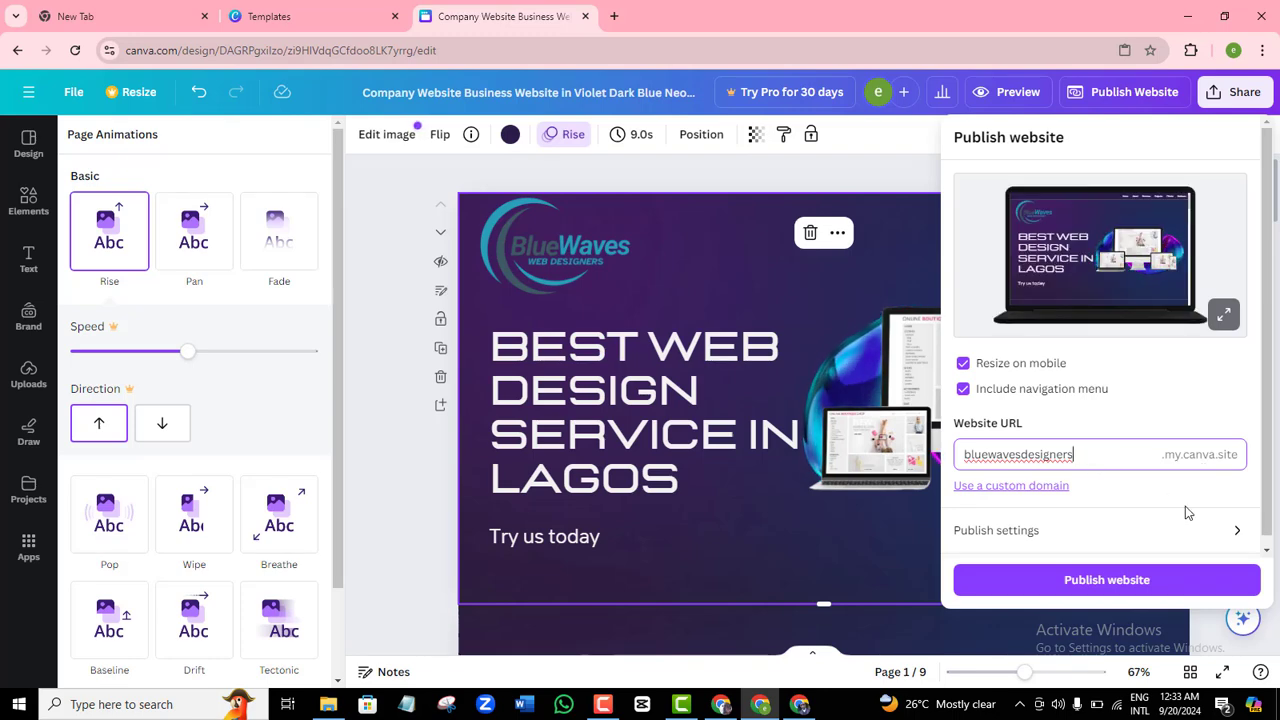
scroll(1150, 503, down, 1)
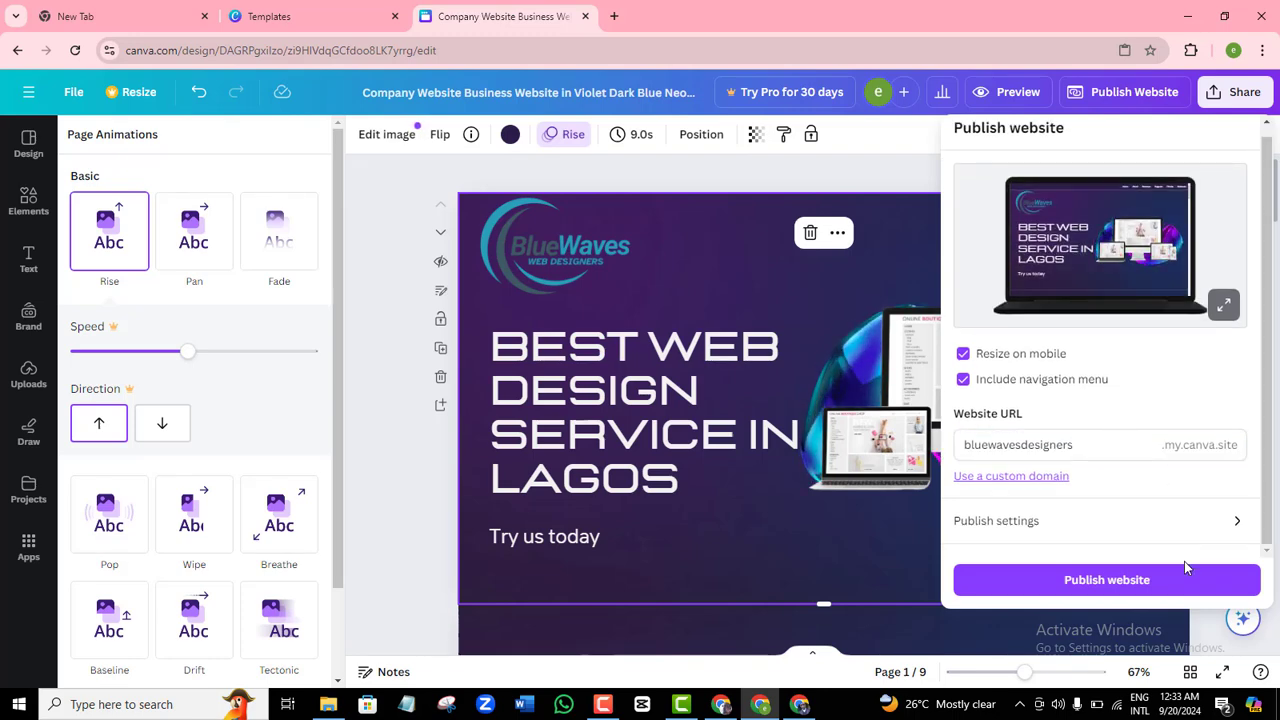
click(1098, 588)
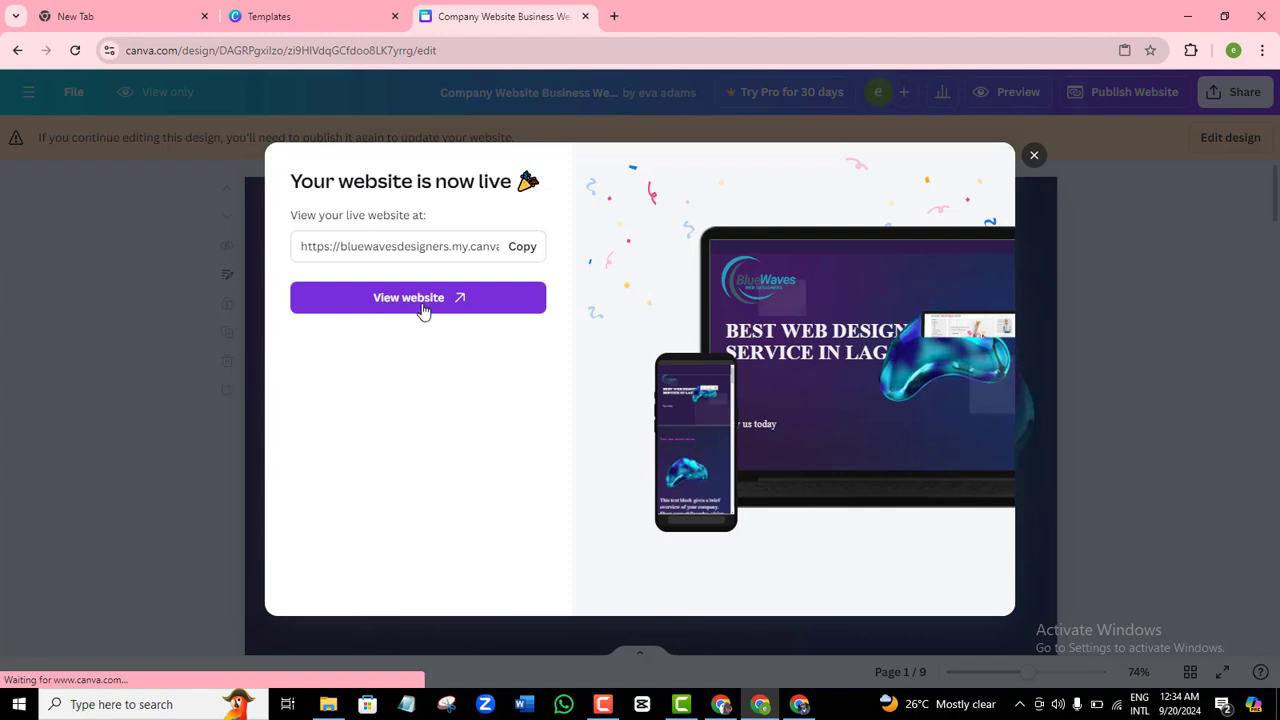
View the live BlueWaves site in a new tab, then dismiss Canva's website-is-live message.
click(423, 310)
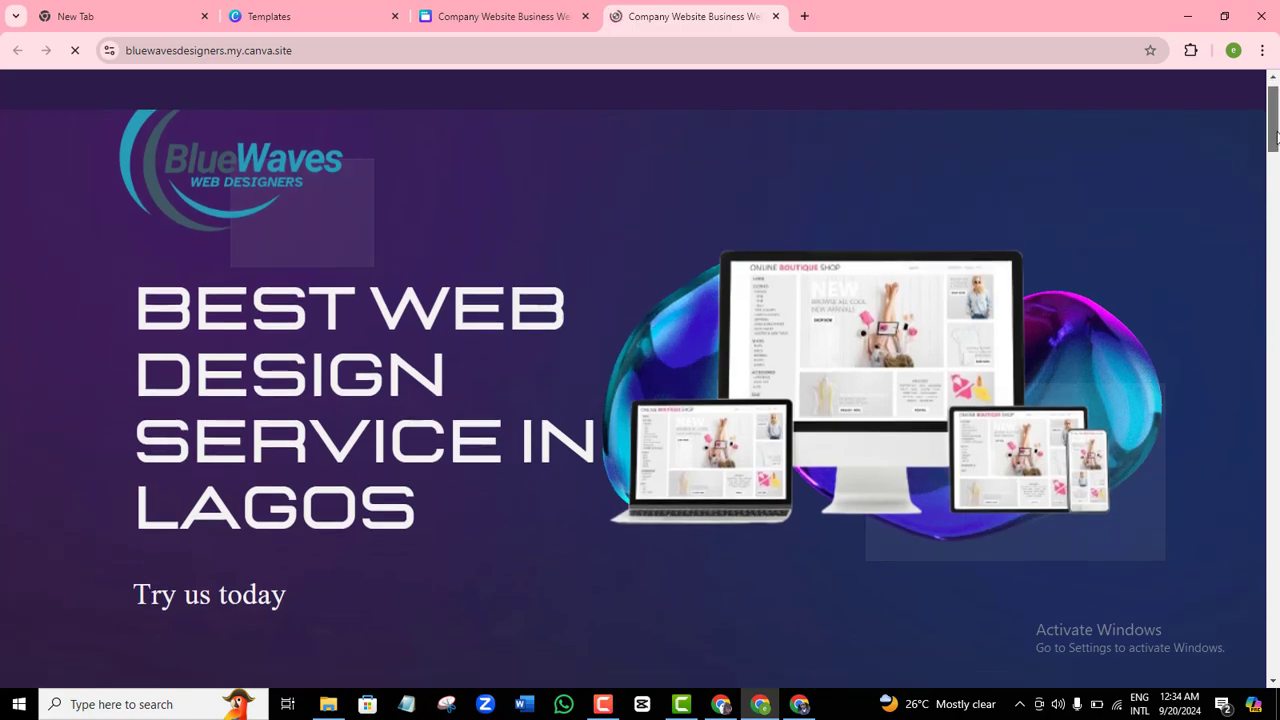
drag(1276, 137, 1266, 80)
click(501, 14)
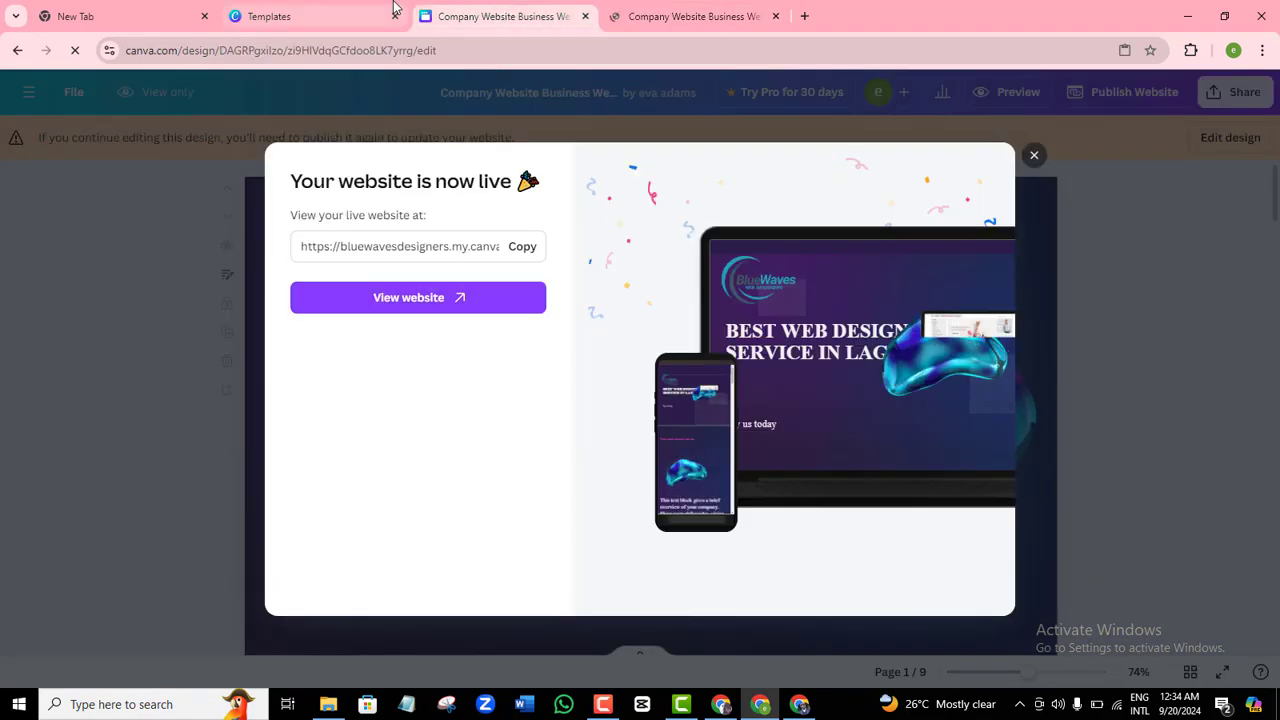
click(1034, 155)
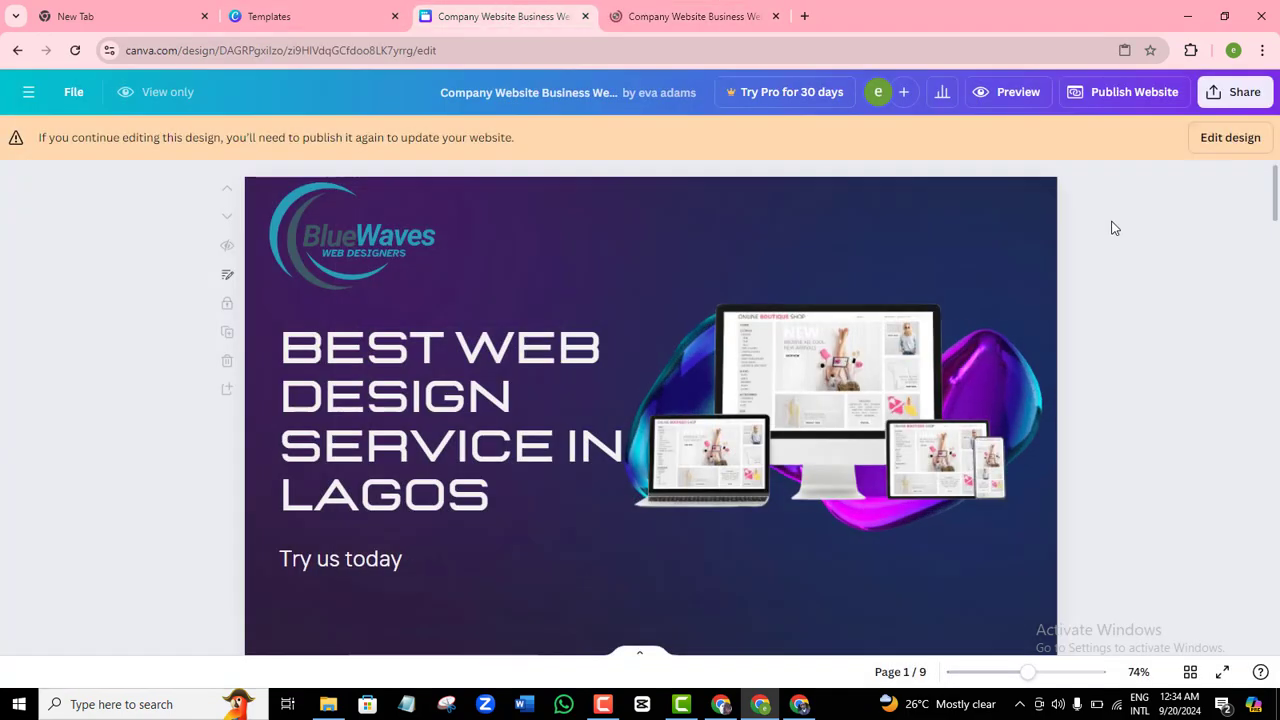
Change the site's browser tab title to 'we meet all your web design needs'.
click(1232, 140)
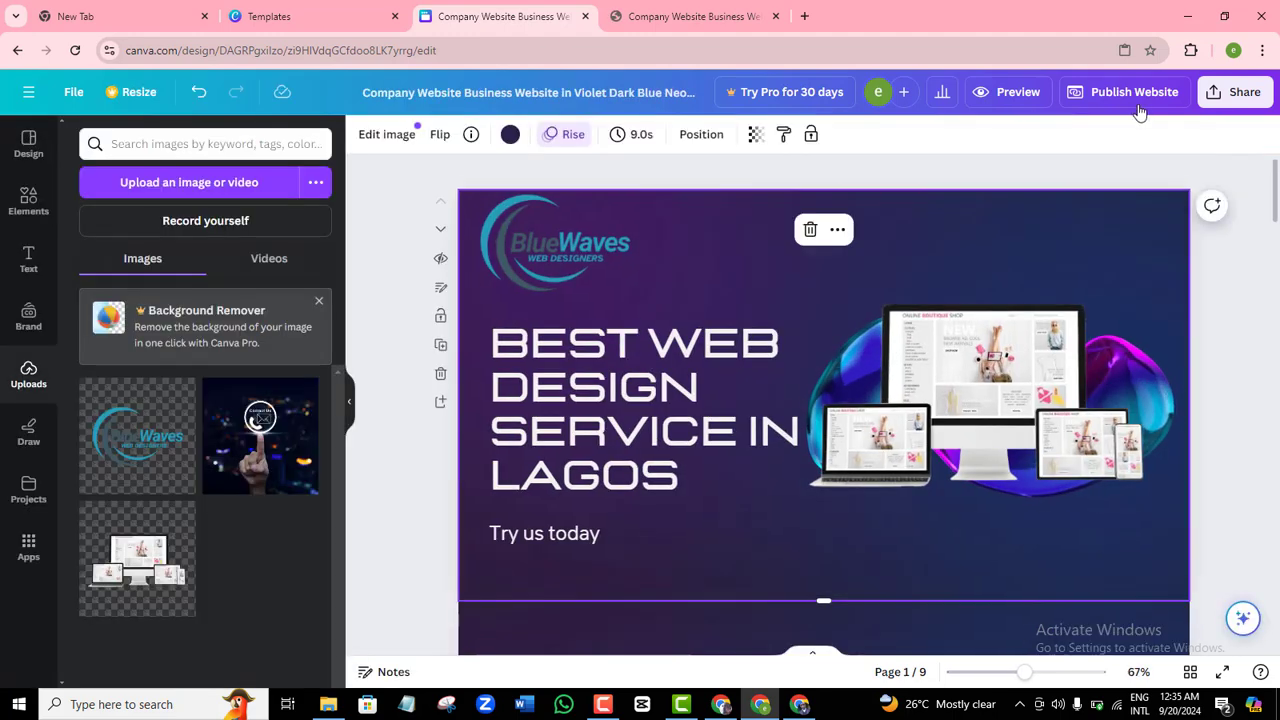
click(1123, 100)
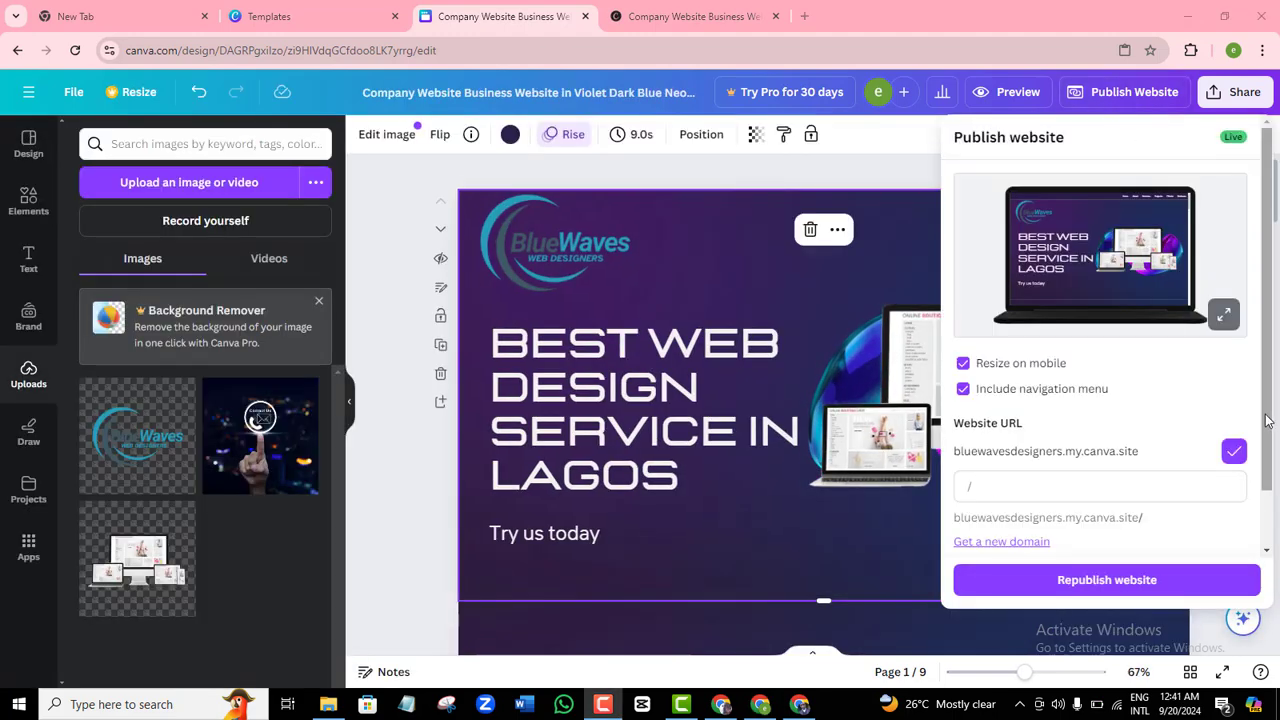
scroll(1267, 420, down, 2)
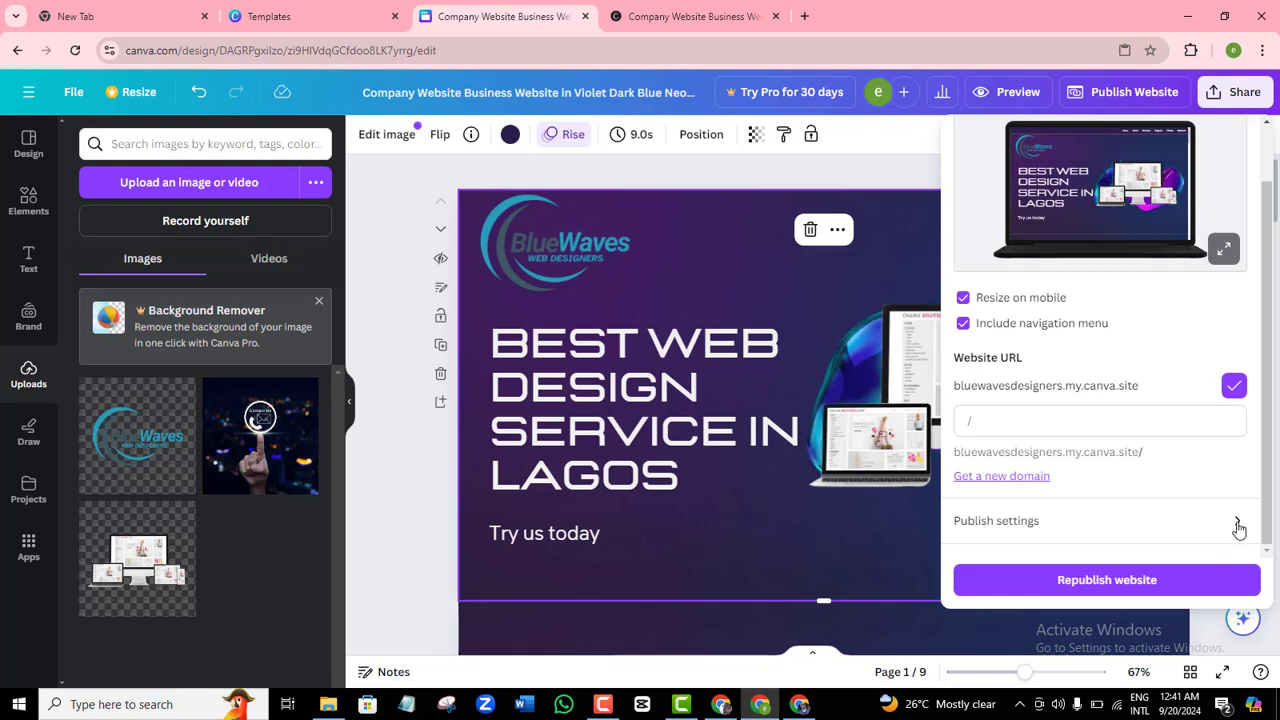
click(1238, 529)
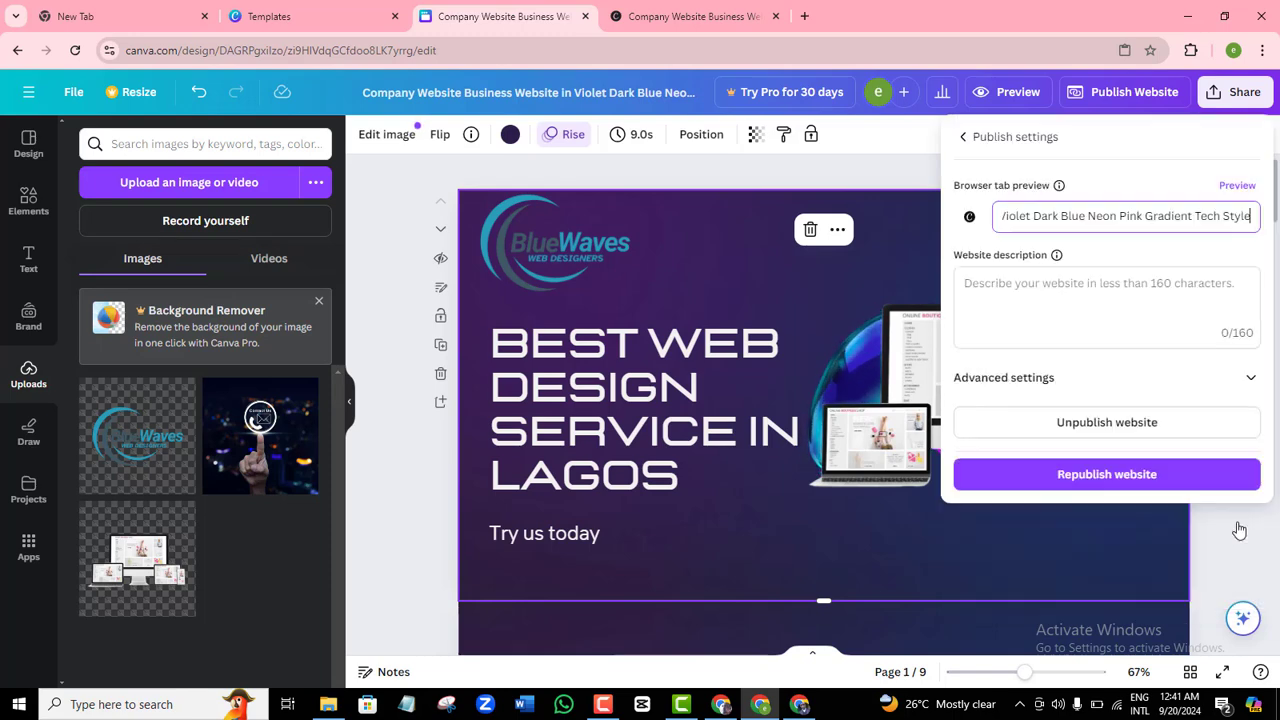
triple_click(1052, 216)
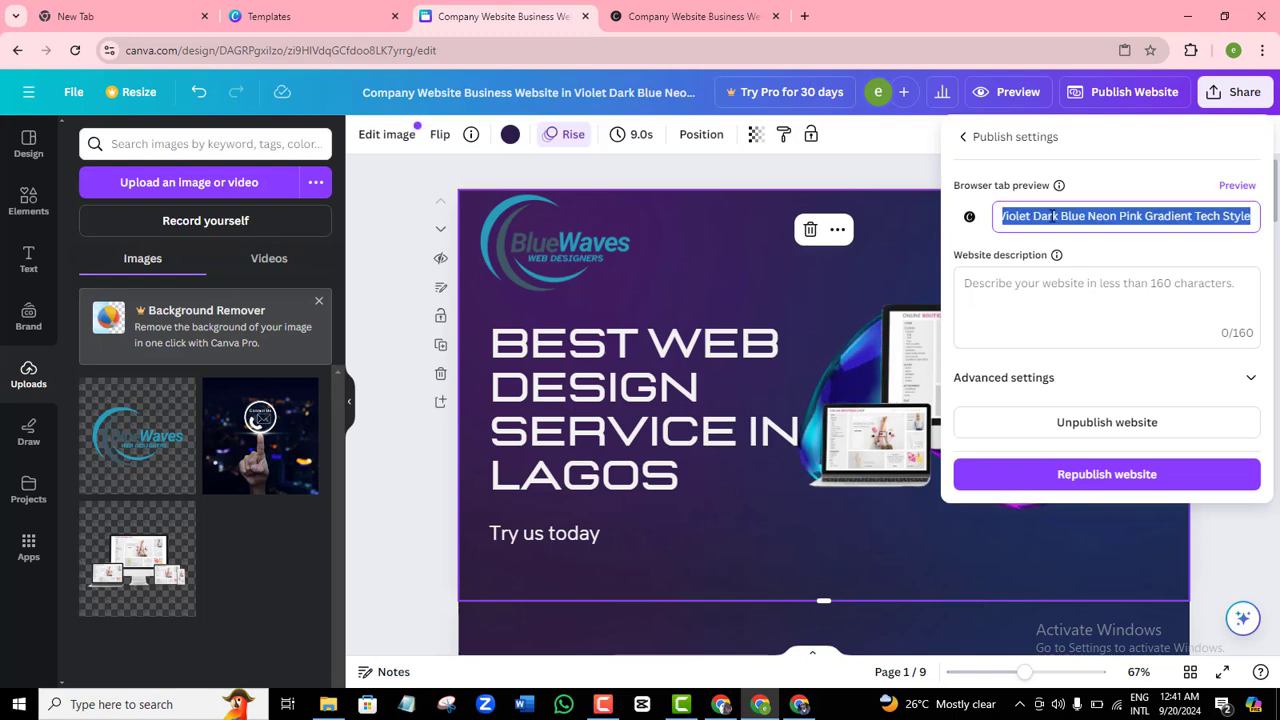
text(we)
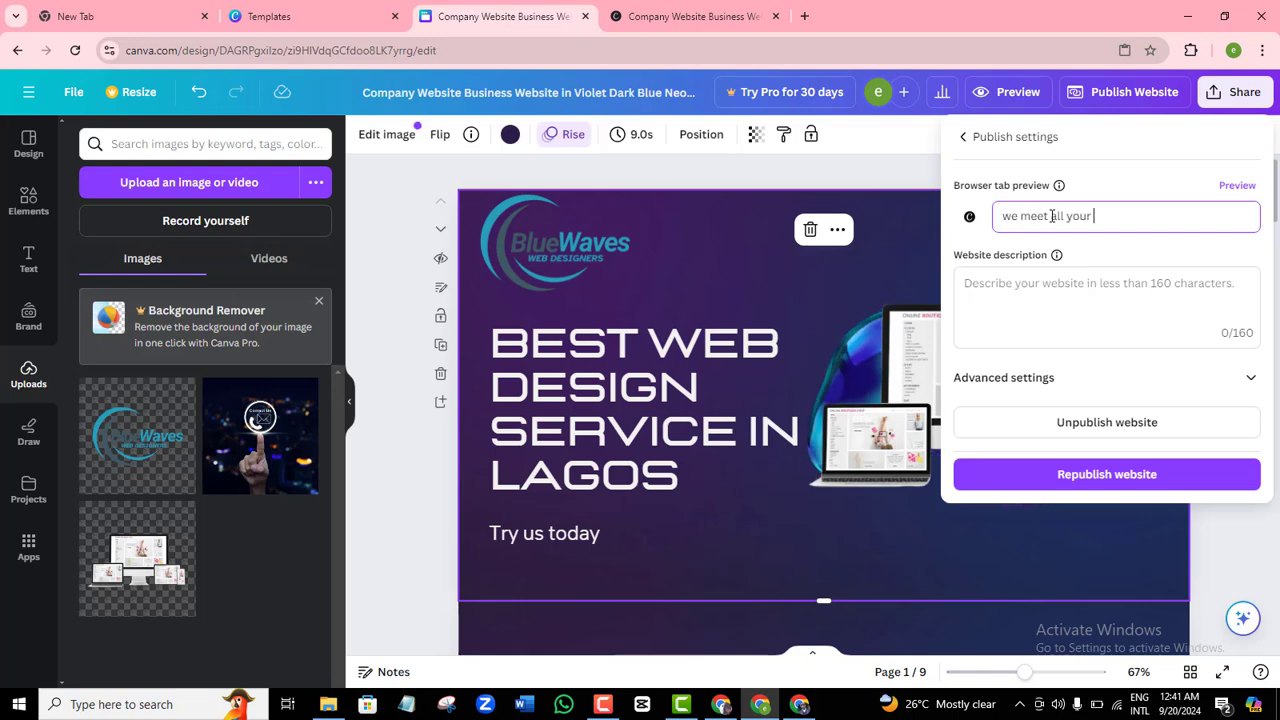
Upload the Blue Waves Surfing Club Logo as the site's browser tab icon.
click(970, 218)
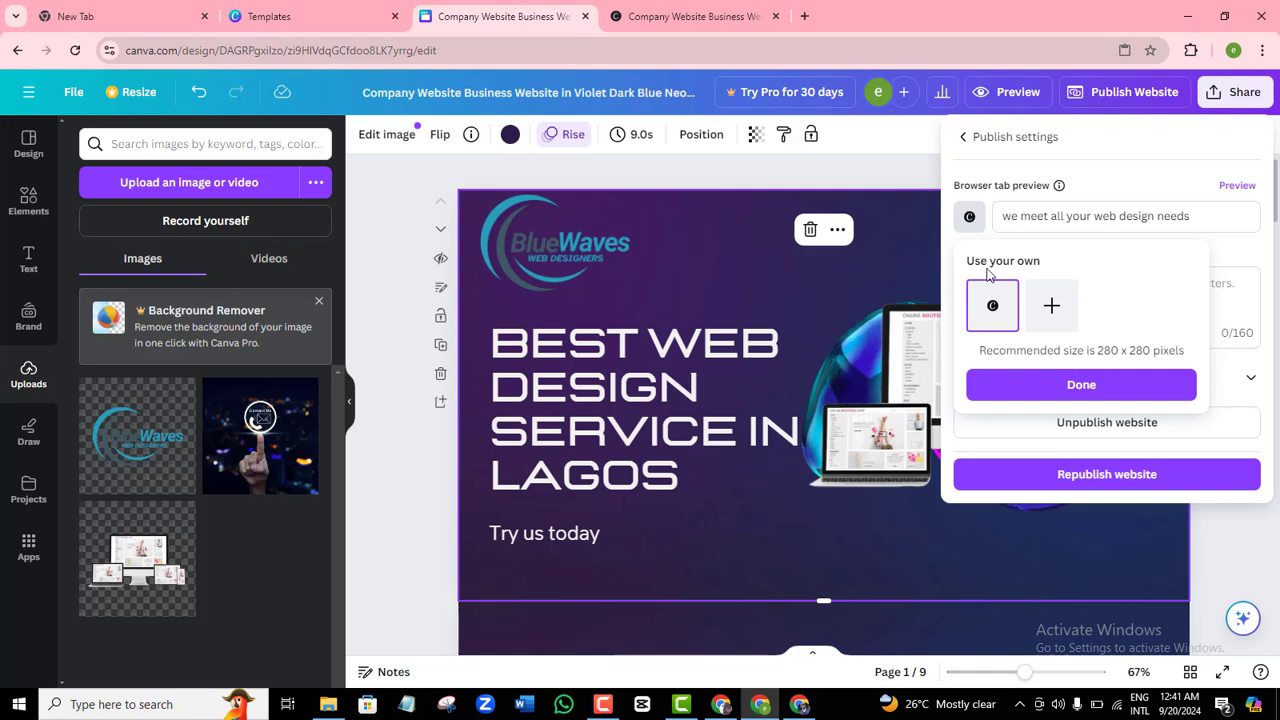
click(1051, 306)
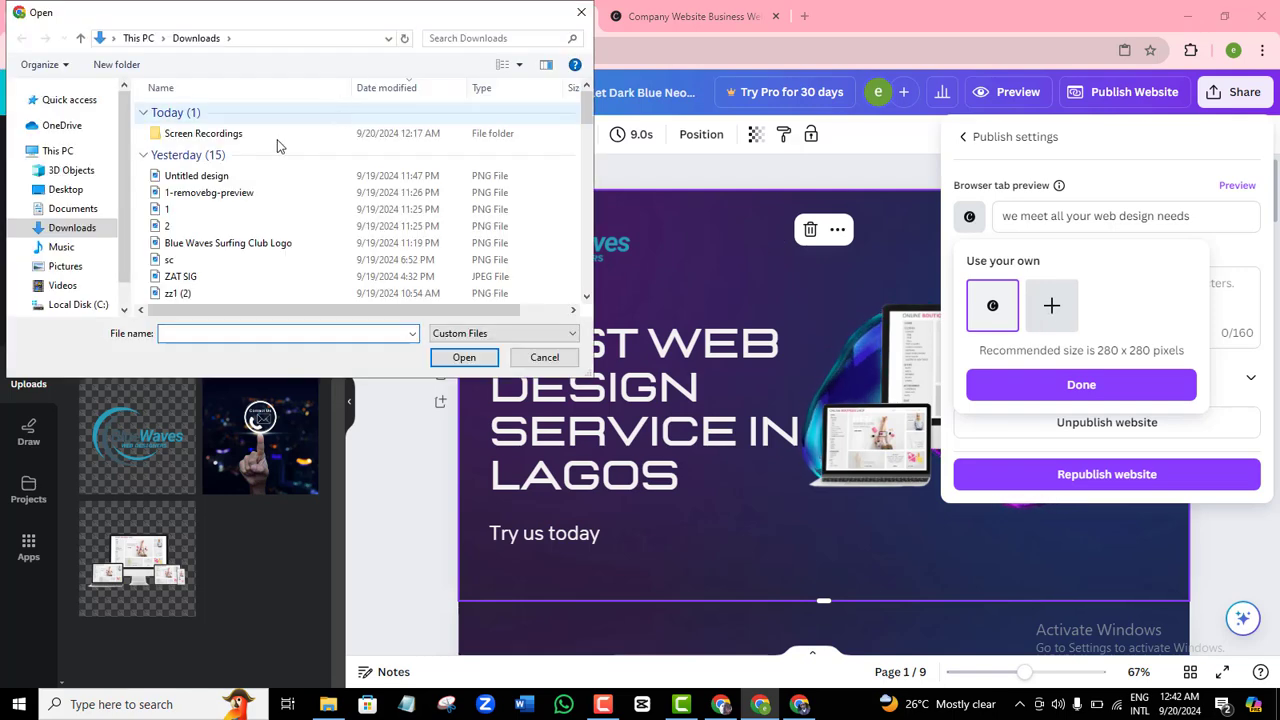
double_click(229, 244)
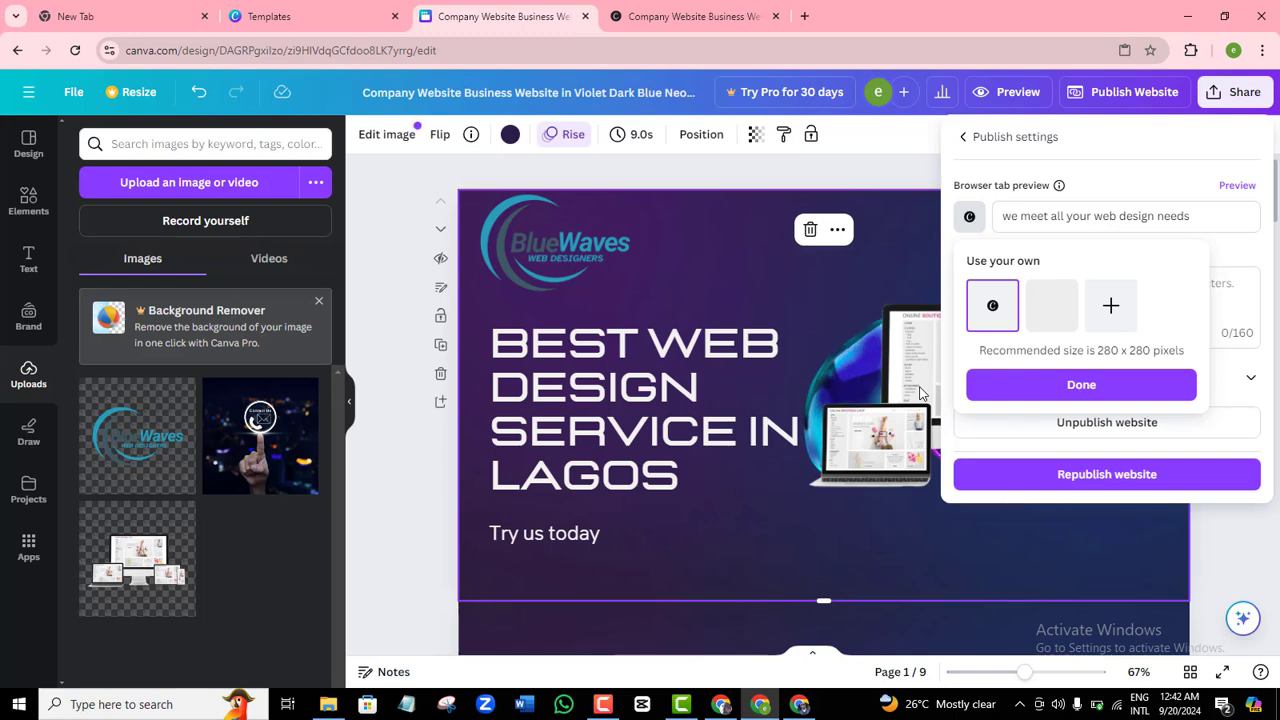
click(1080, 385)
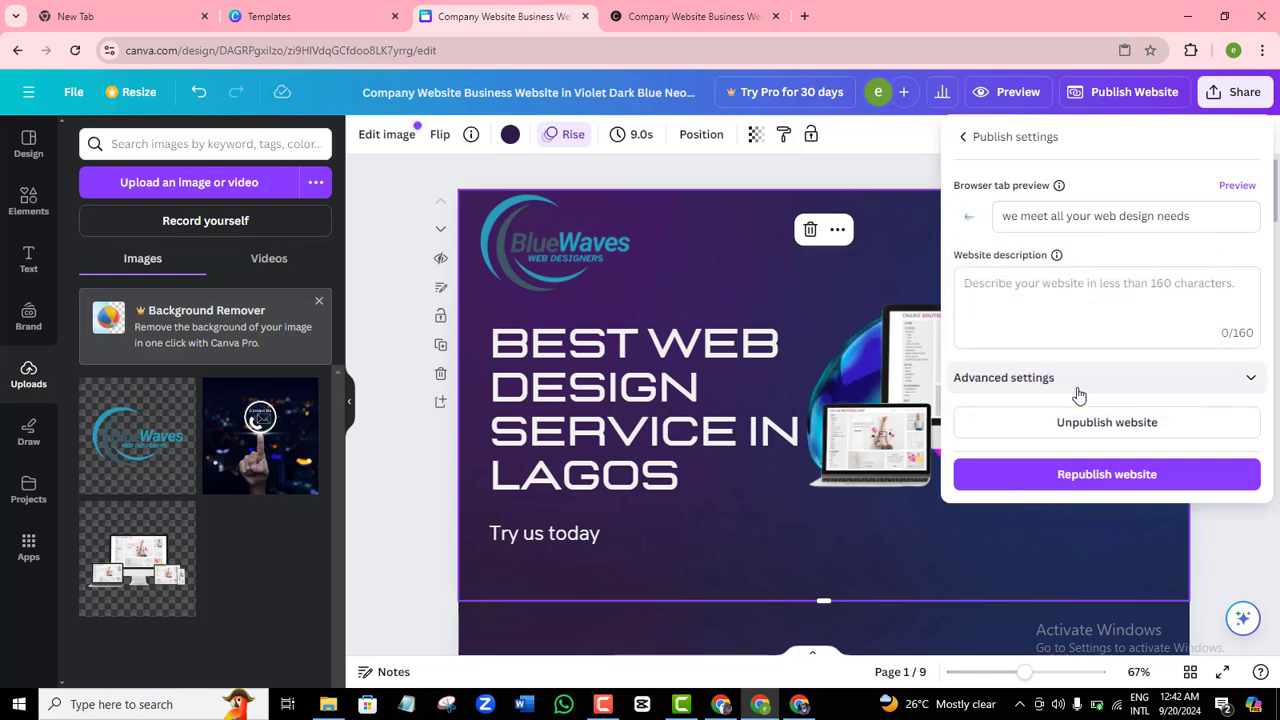
Copy the tab title into the website description: 'we meet all your web design needs'.
click(1002, 290)
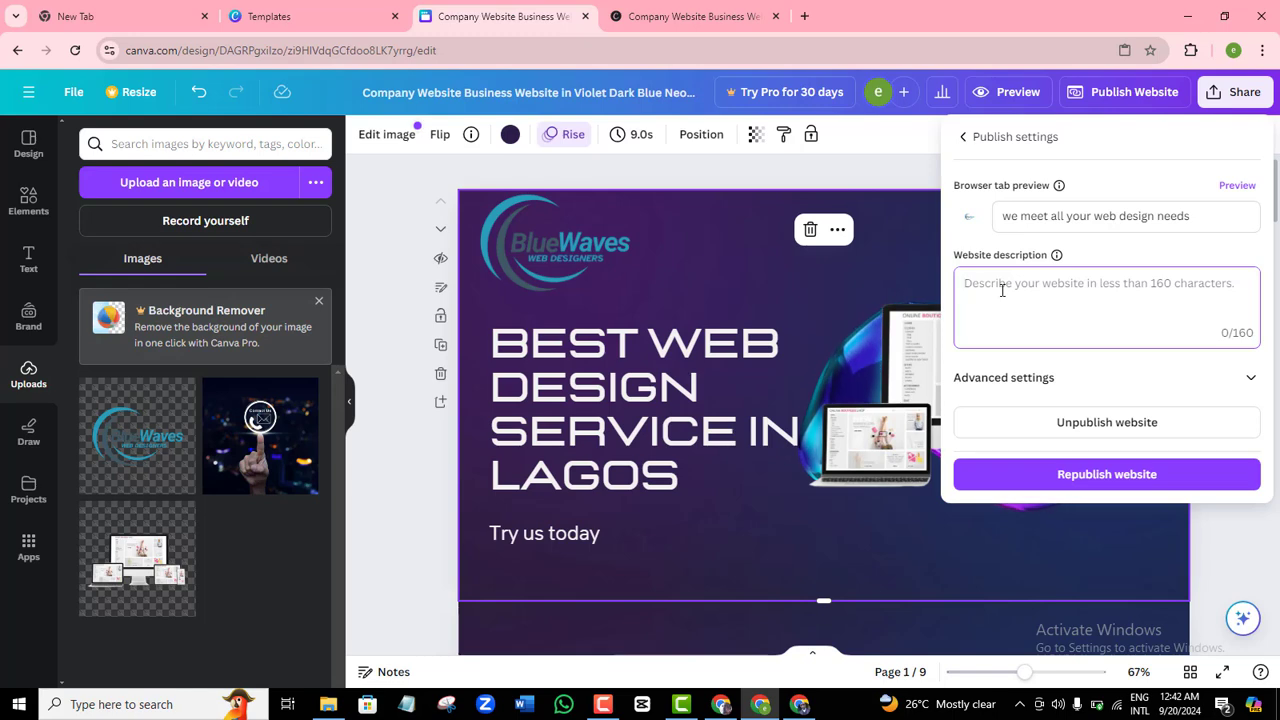
click(1140, 216)
key(ctrl+a)
key(ctrl+c)
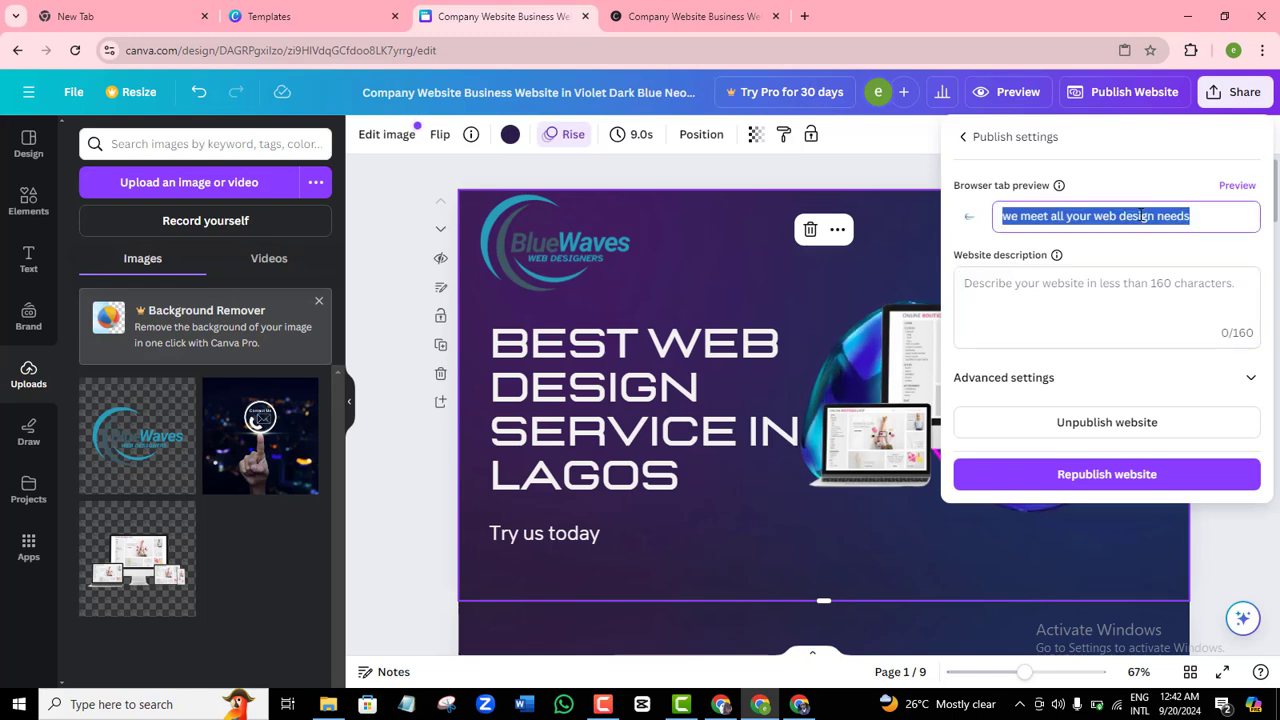
click(1085, 285)
key(ctrl+v)
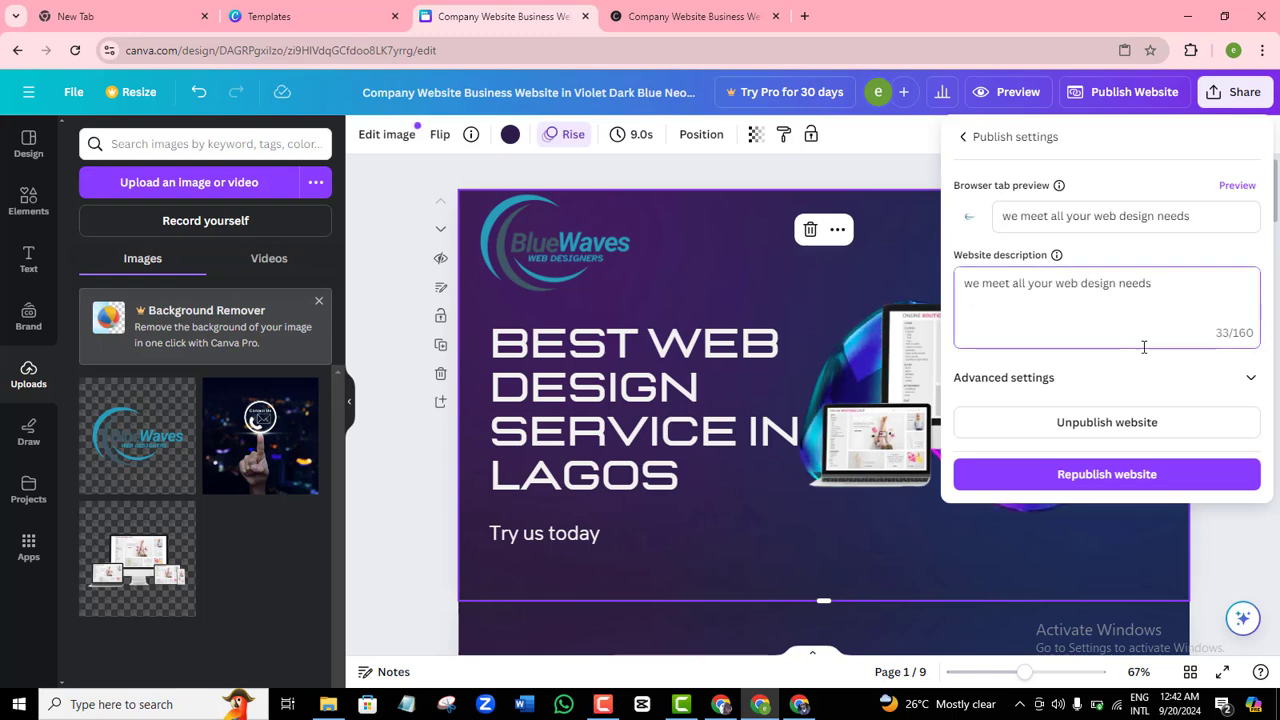
Republish the website and load its live address in a new Chrome tab.
click(1100, 478)
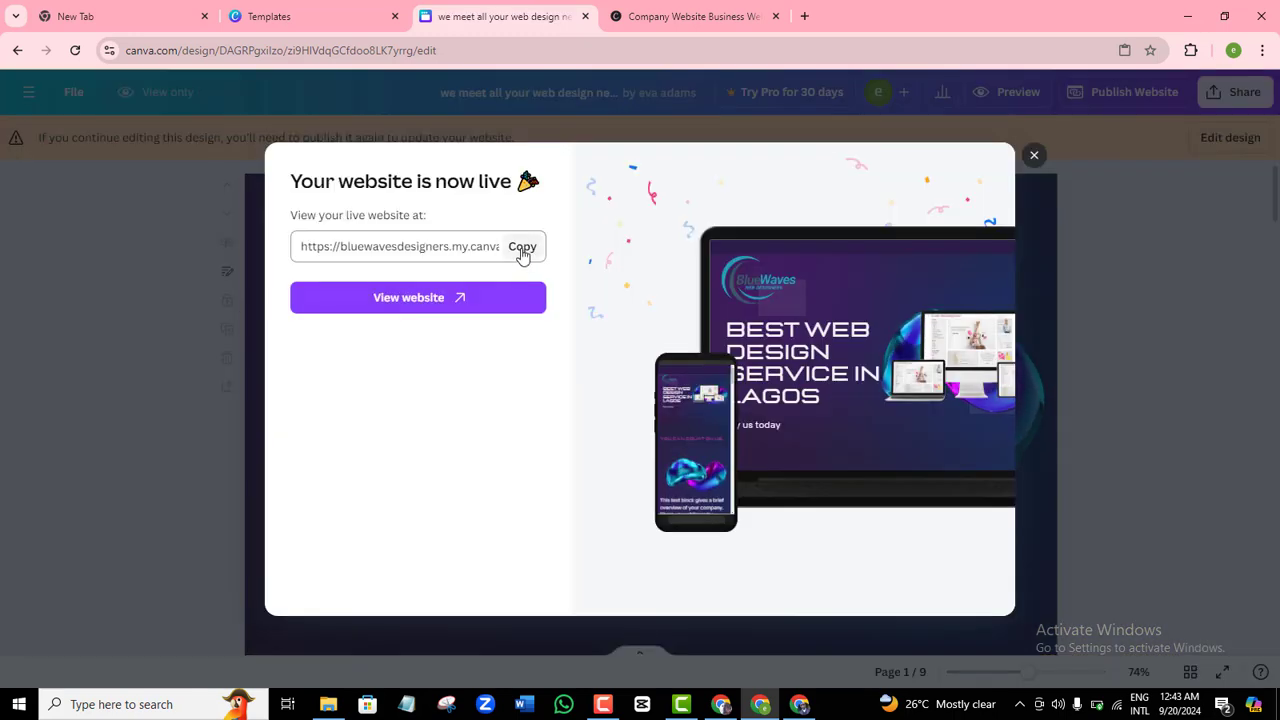
click(517, 247)
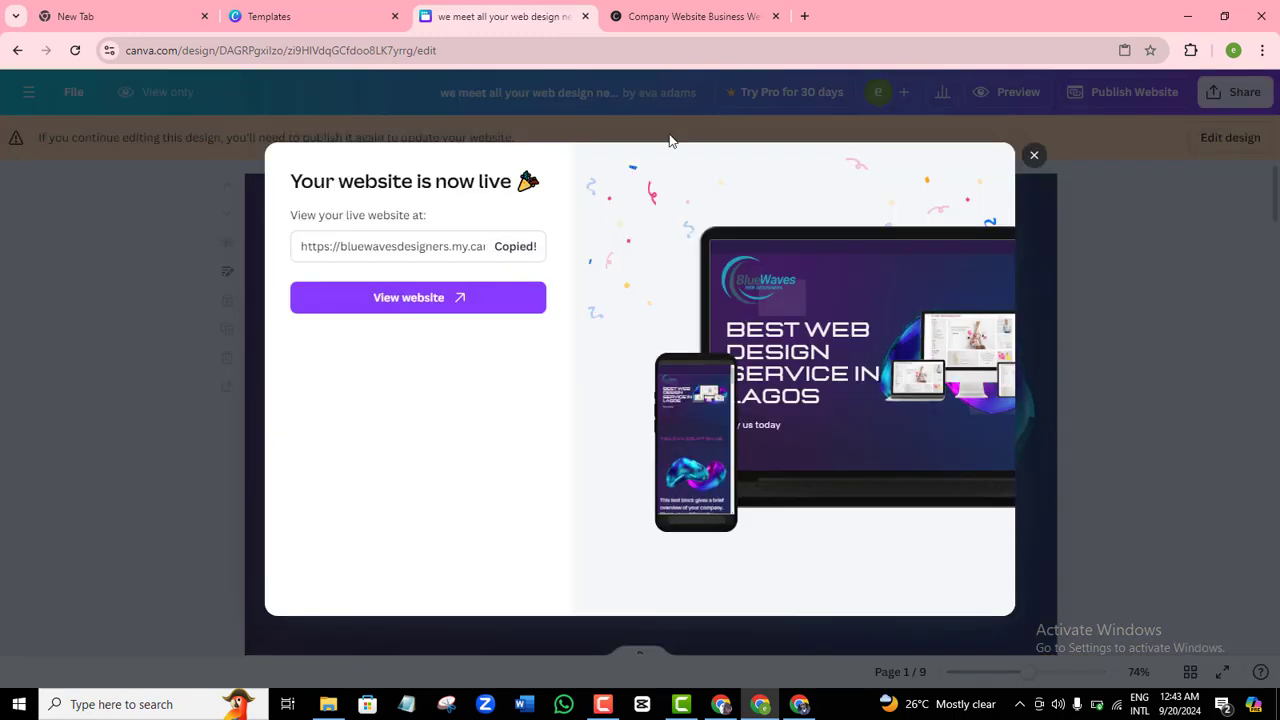
click(806, 16)
click(717, 51)
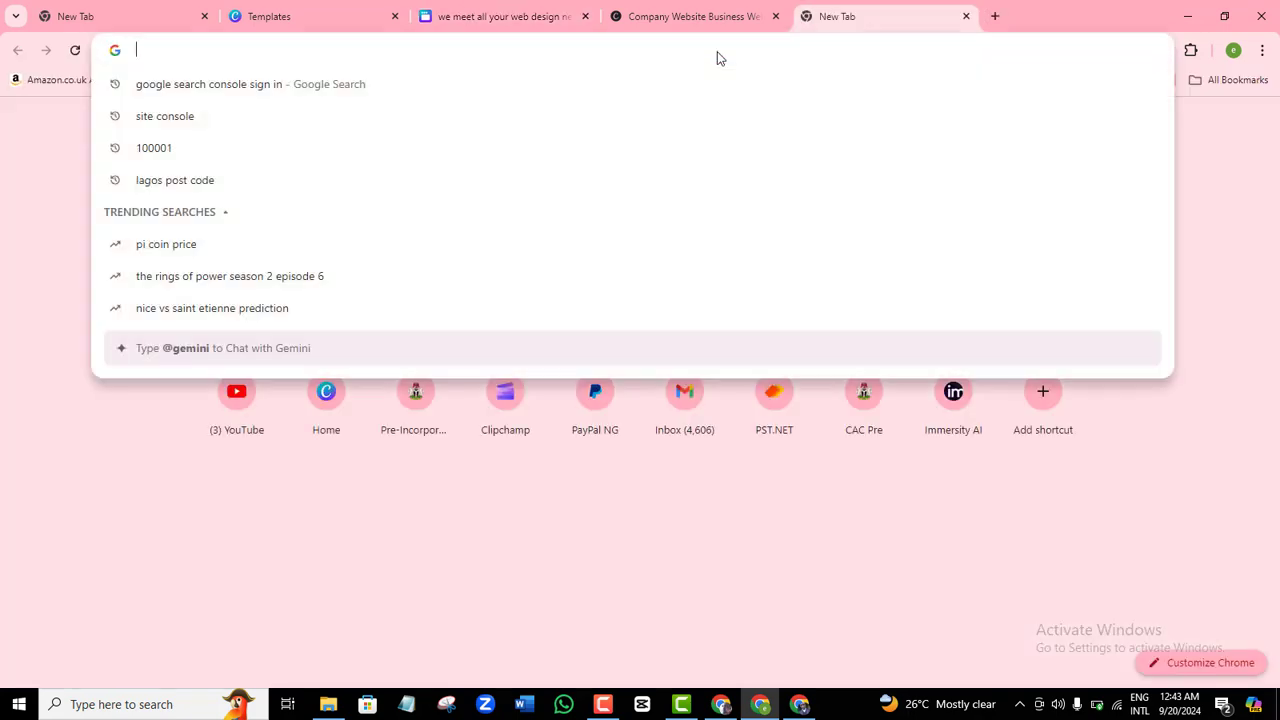
key(ctrl+v)
key(Return)
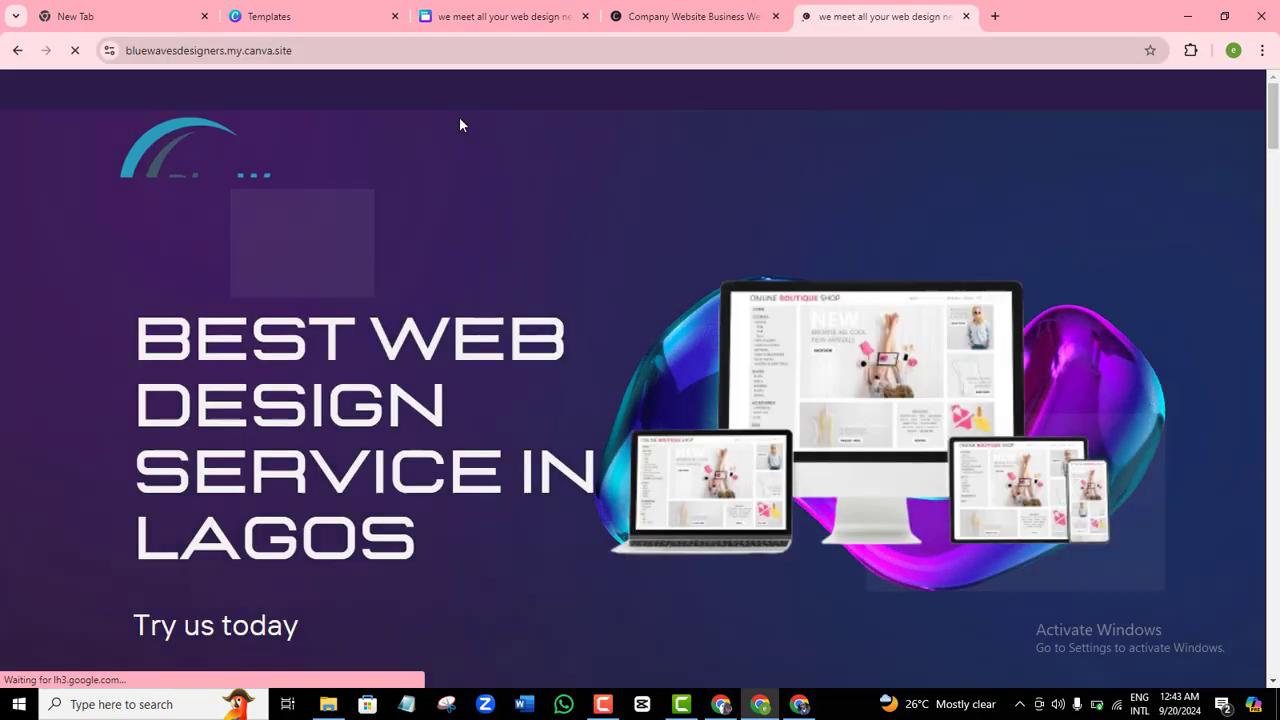